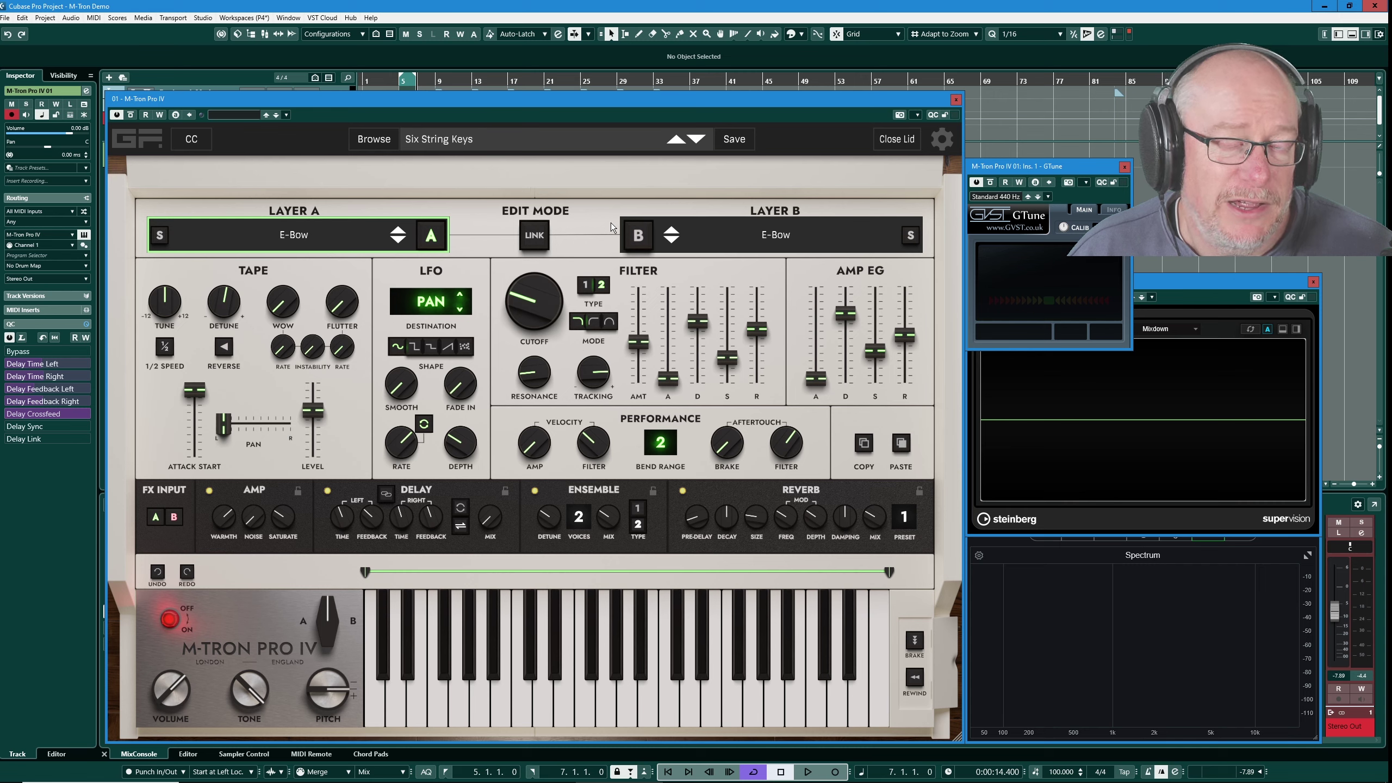
# Step: Link layers A and B for shared editing and try adjusting their tape Detune together
pyautogui.click(639, 236)
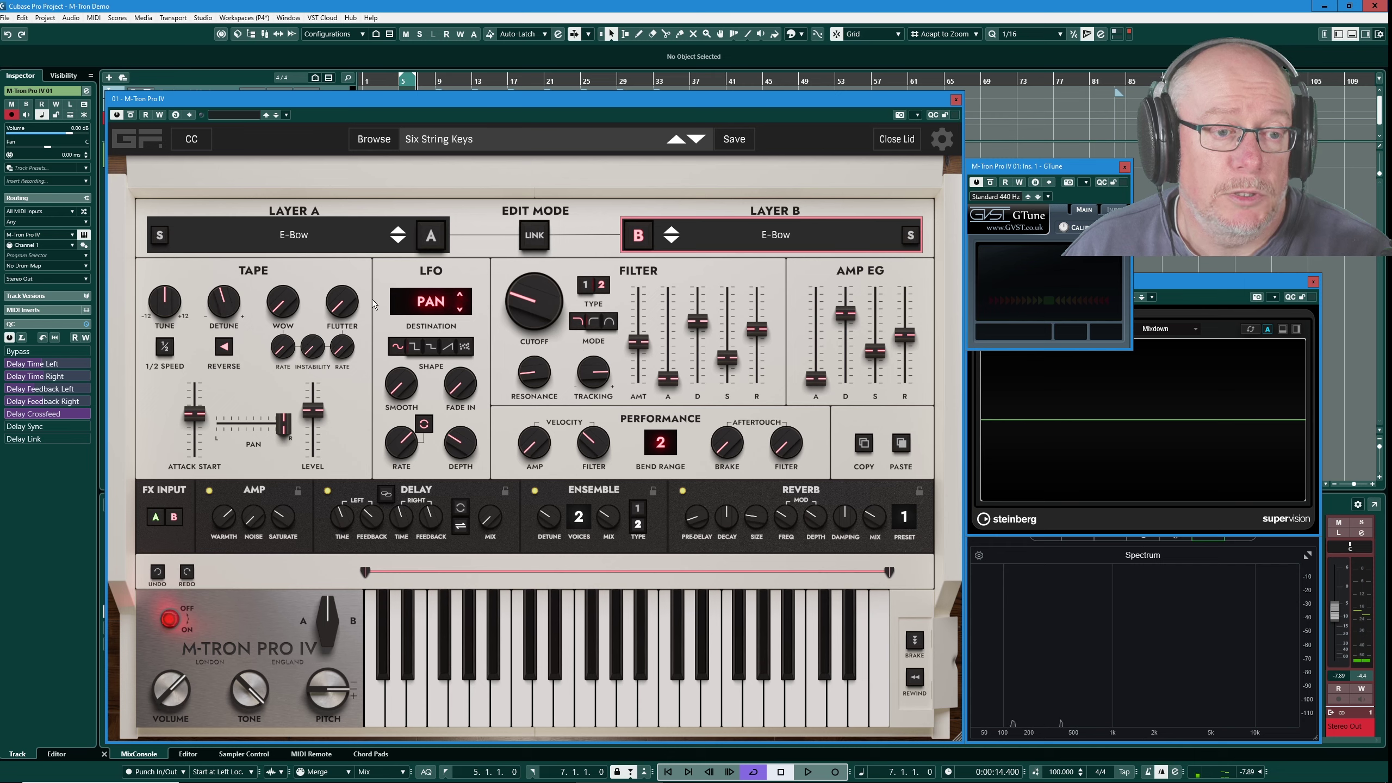
pyautogui.click(545, 244)
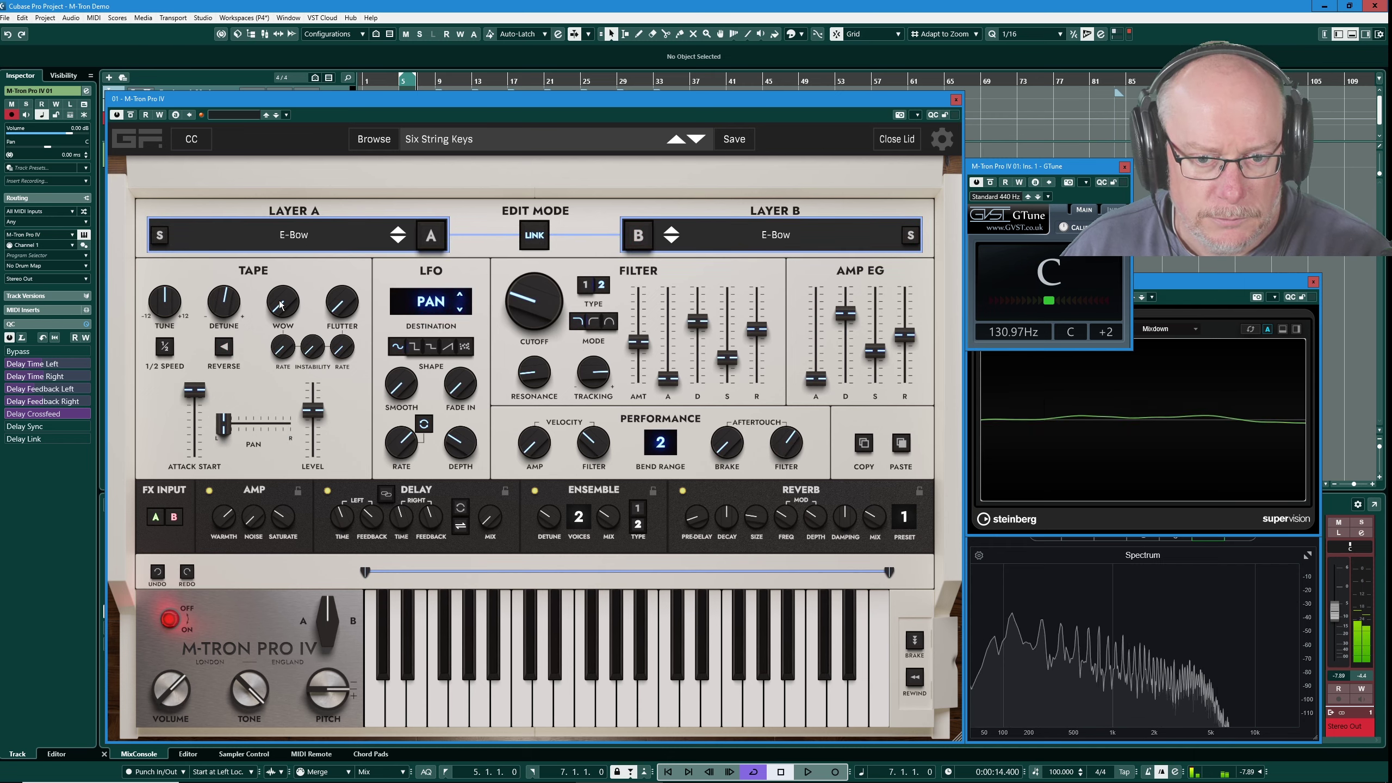
pyautogui.moveTo(230, 308); pyautogui.dragTo(232, 312)
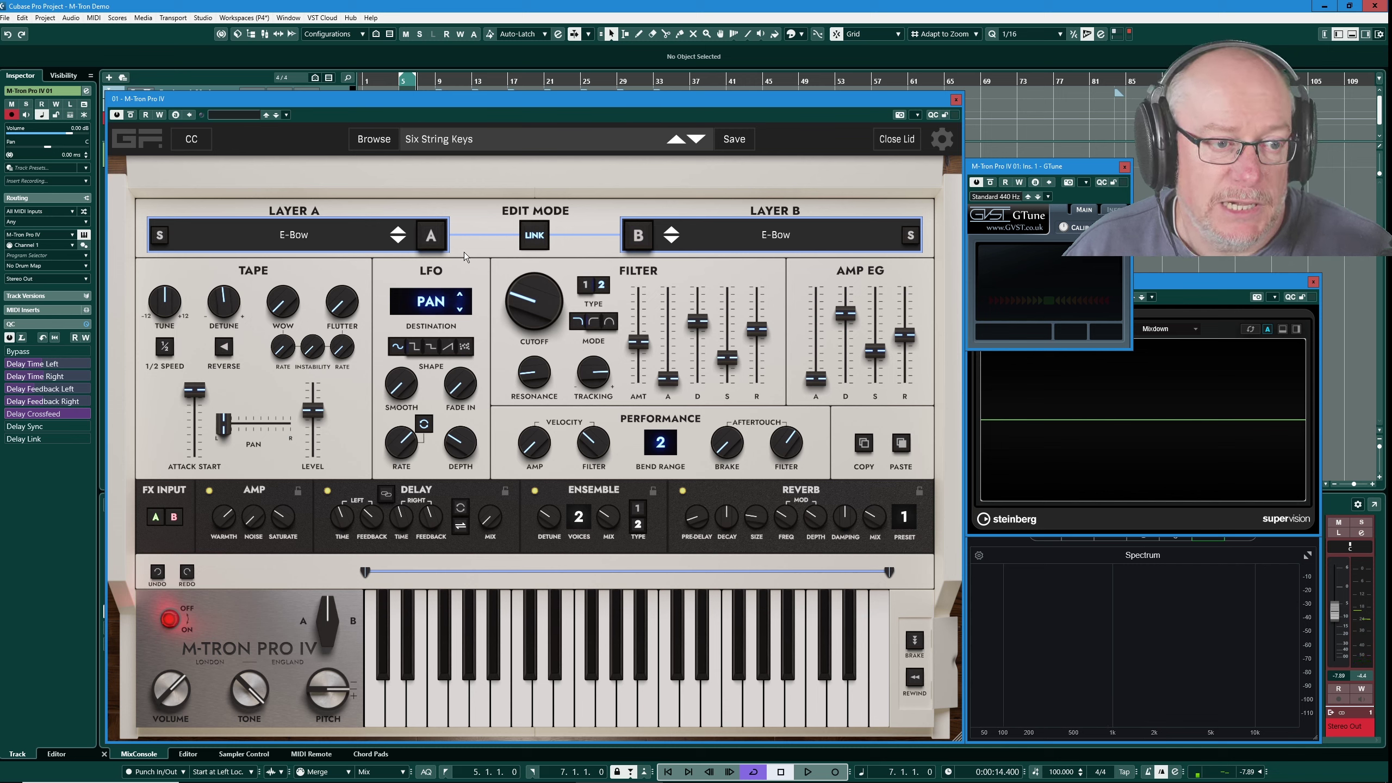
# Step: Sweep layer A's tape Detune up to 15.03 and back down to -0.86
pyautogui.click(430, 236)
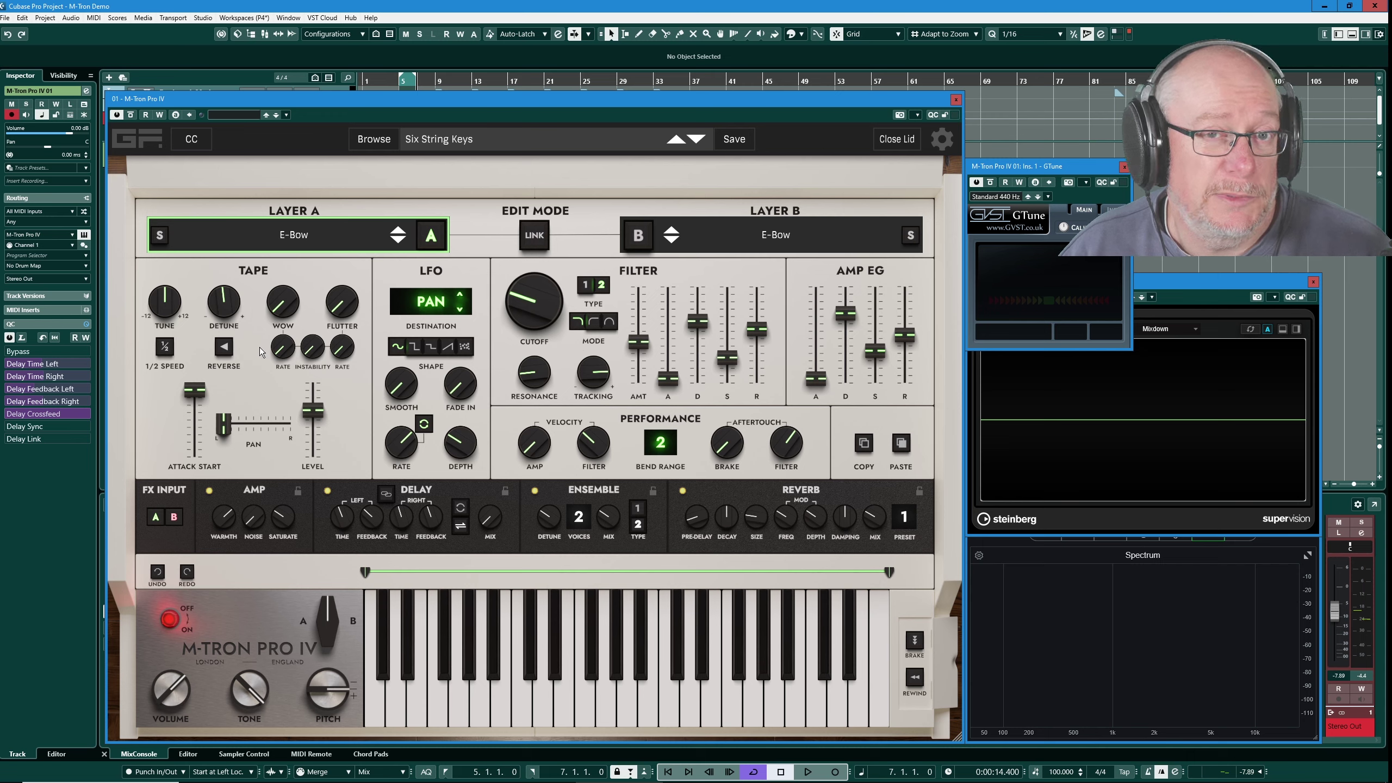
pyautogui.moveTo(225, 301); pyautogui.dragTo(230, 286)
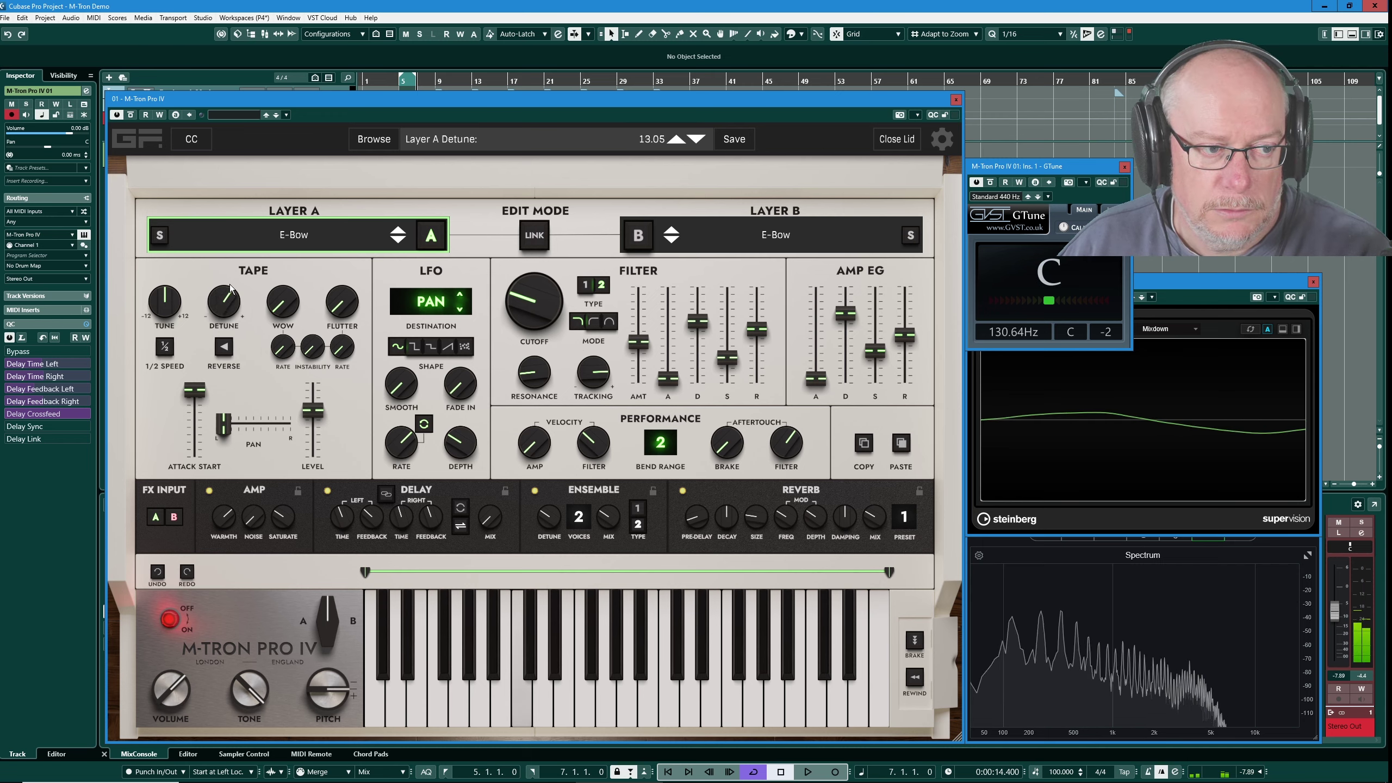
pyautogui.scroll(2, 230, 286)
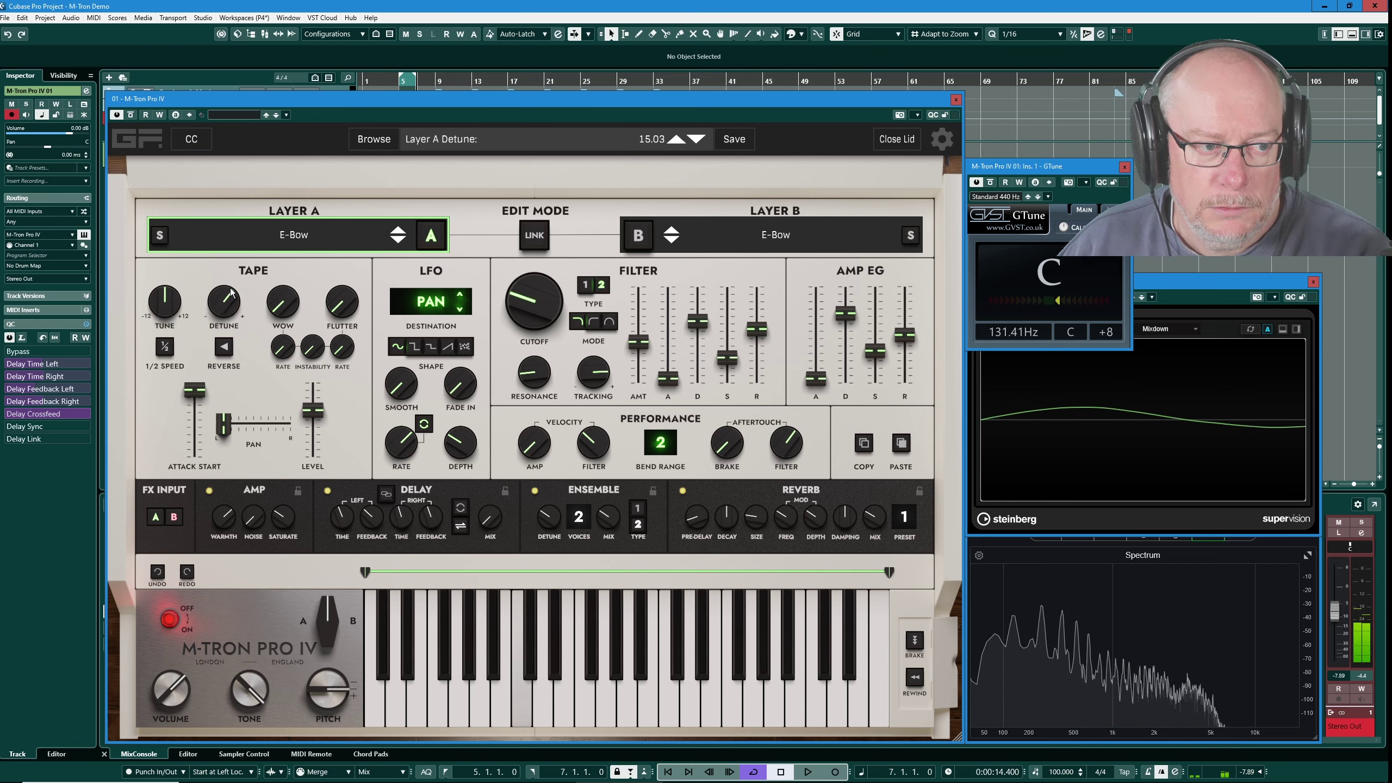
pyautogui.scroll(-16, 230, 291)
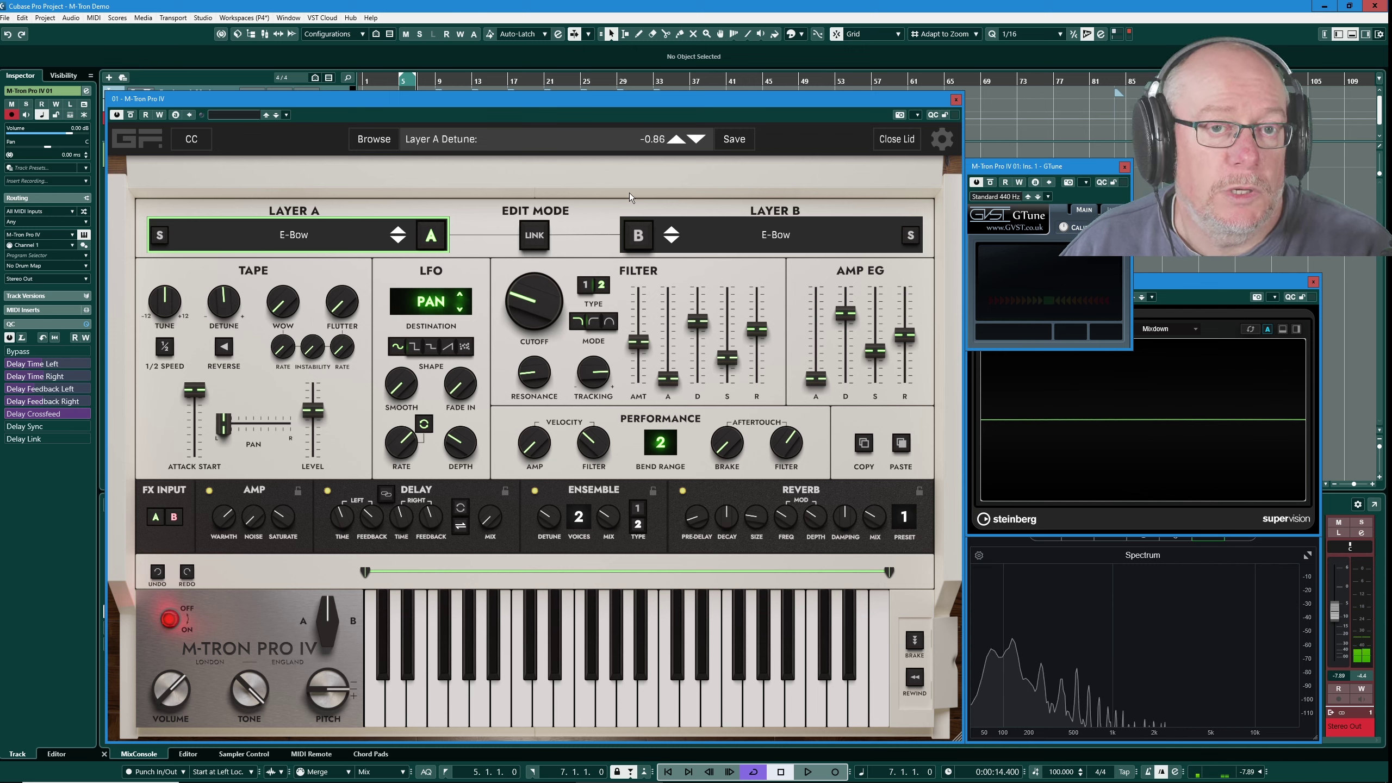
pyautogui.click(677, 140)
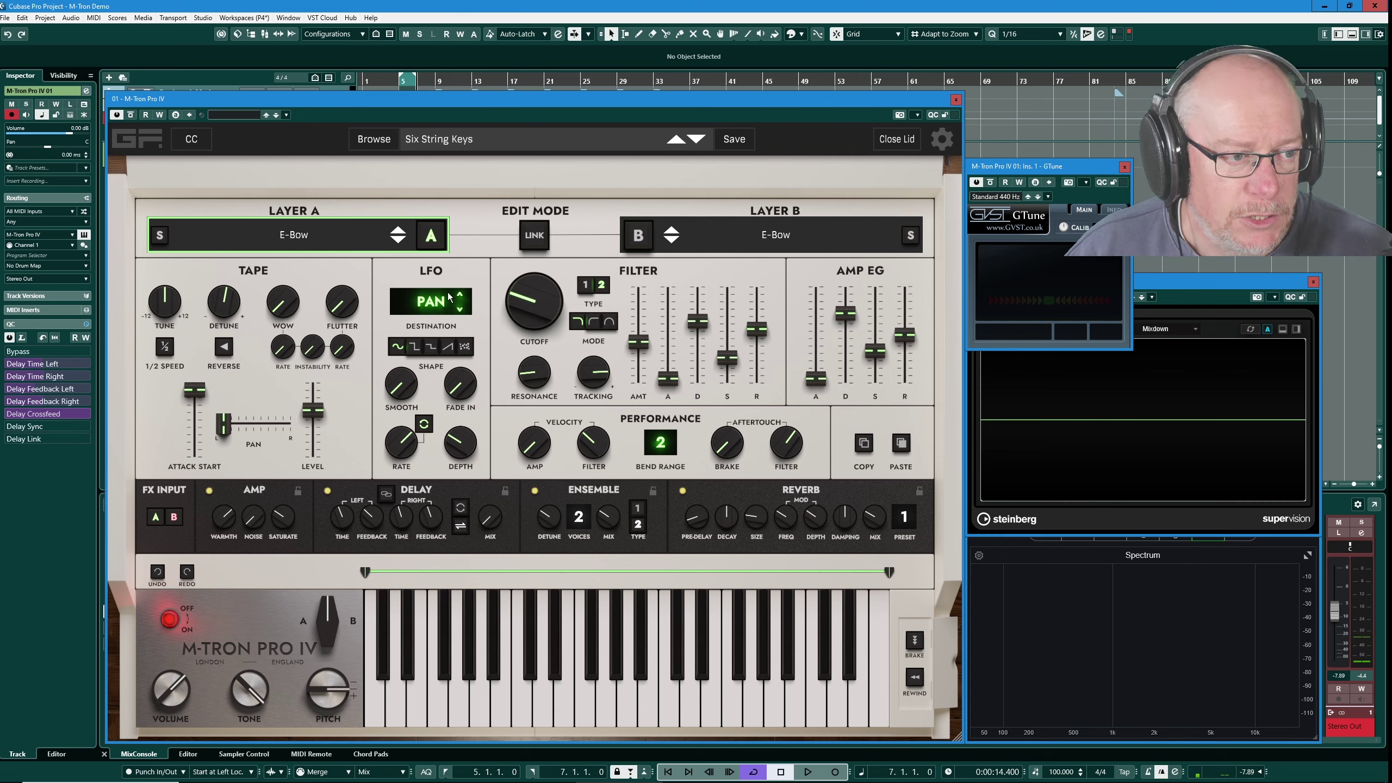
# Step: Switch between layer B and layer A to compare their tape Detune, Reverse, Attack Start and Pan settings
pyautogui.click(640, 237)
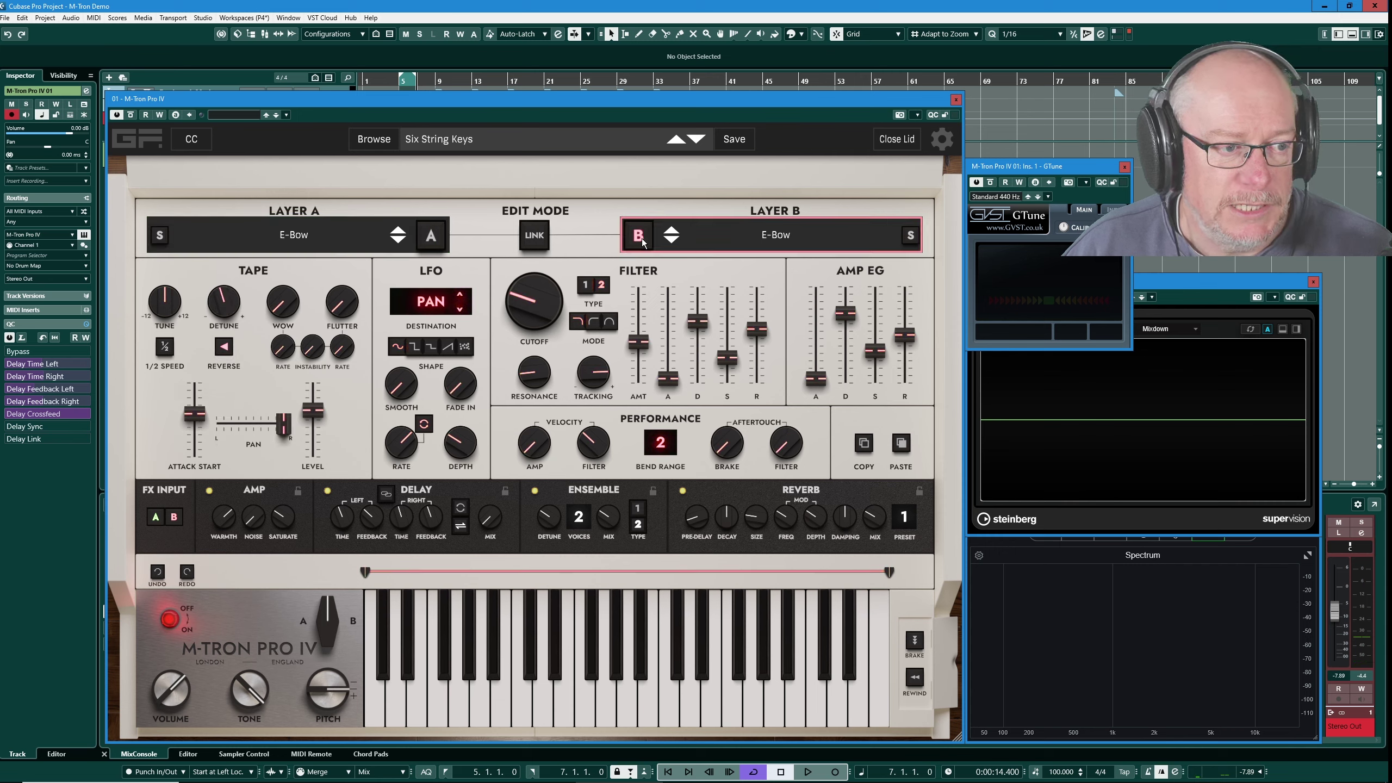
pyautogui.moveTo(228, 302)
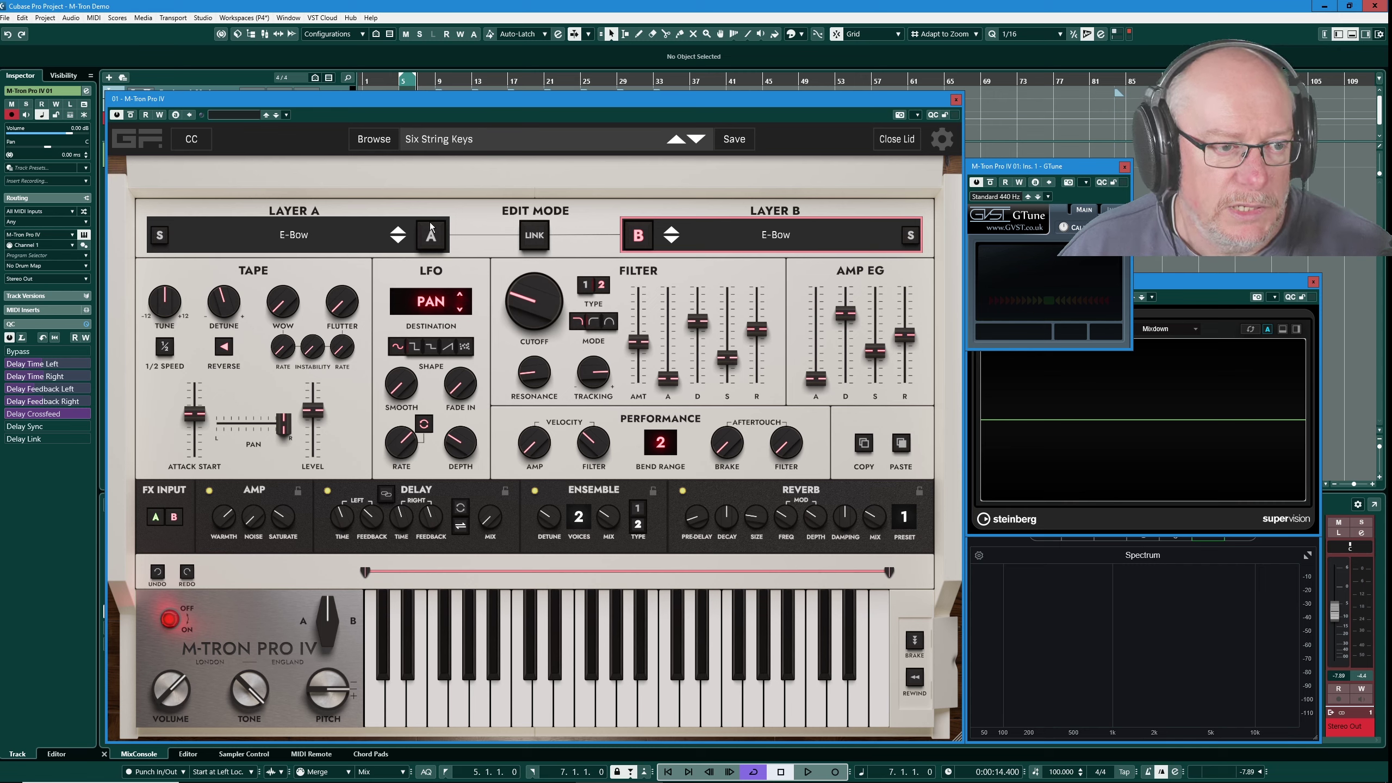
pyautogui.click(431, 239)
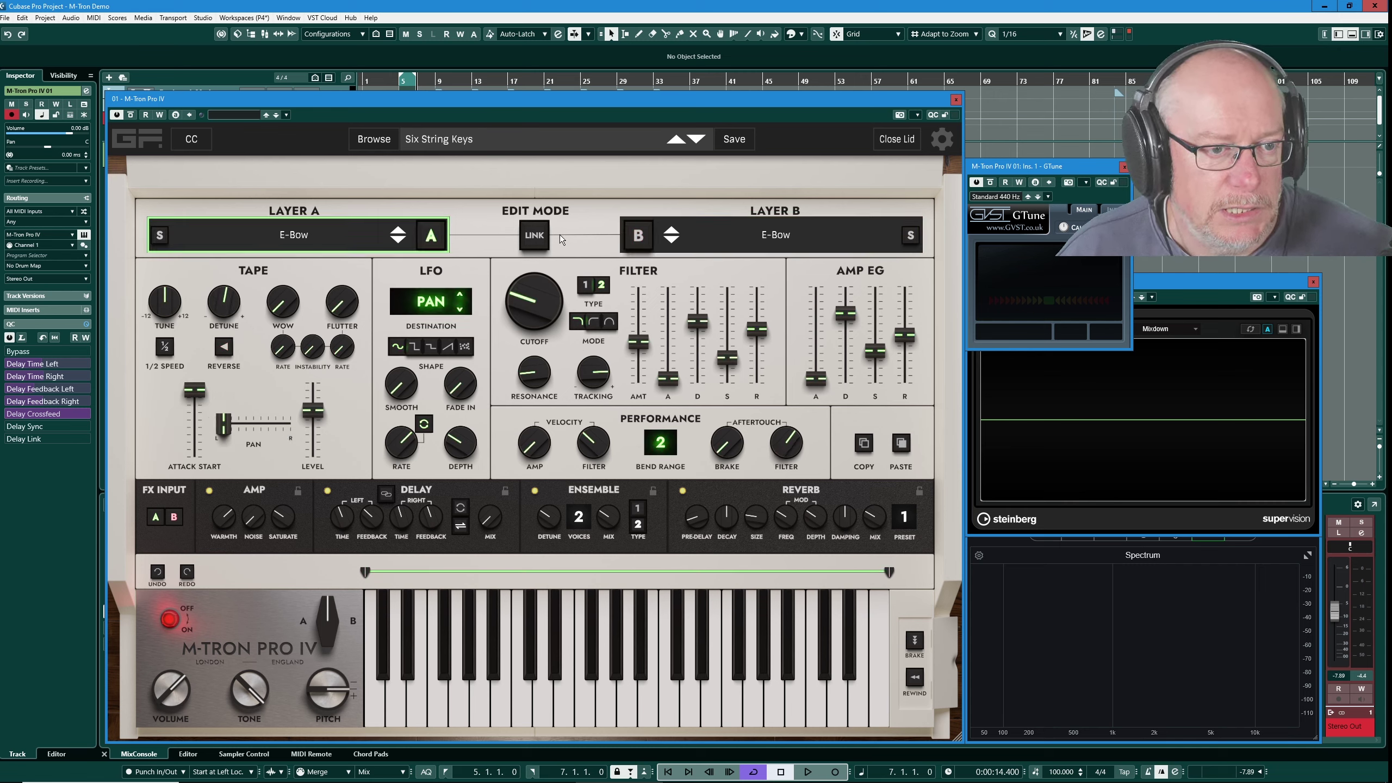
pyautogui.click(643, 242)
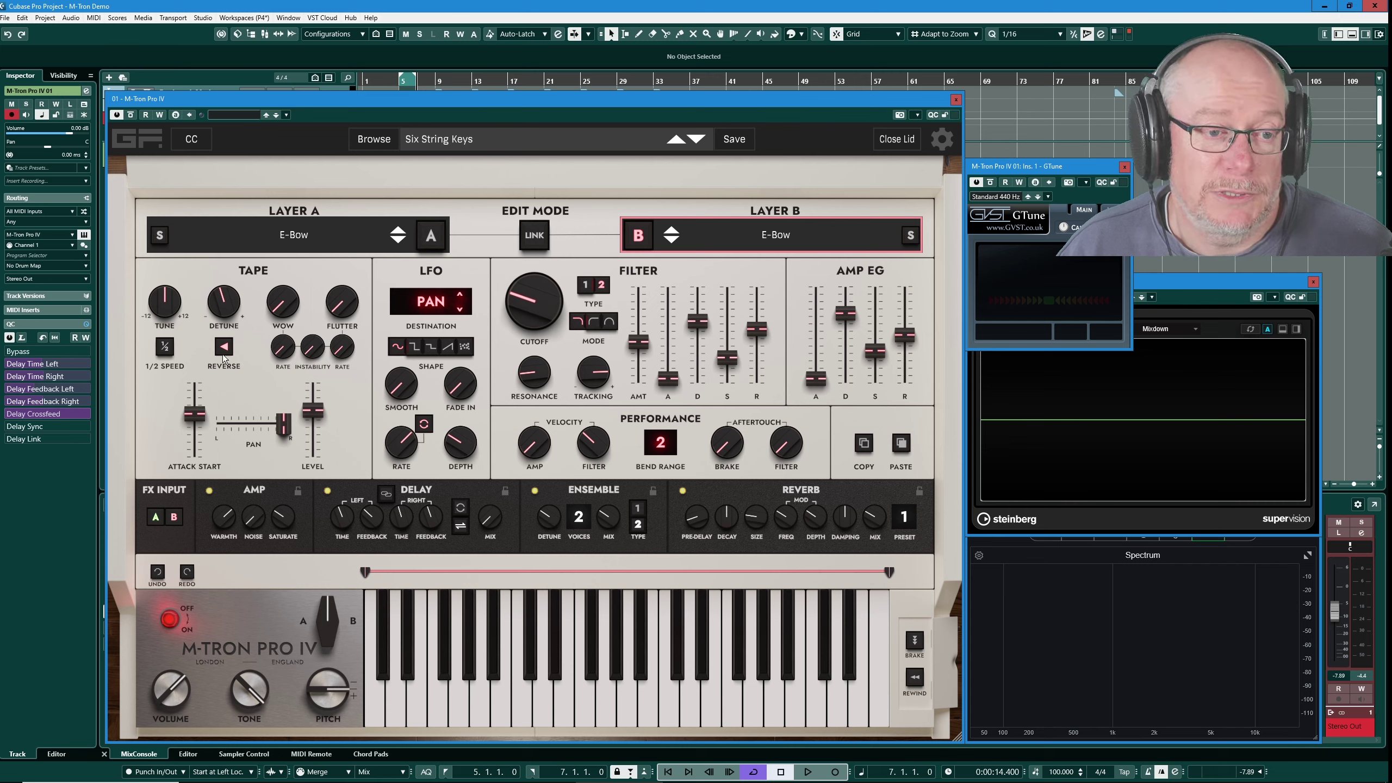
pyautogui.click(431, 237)
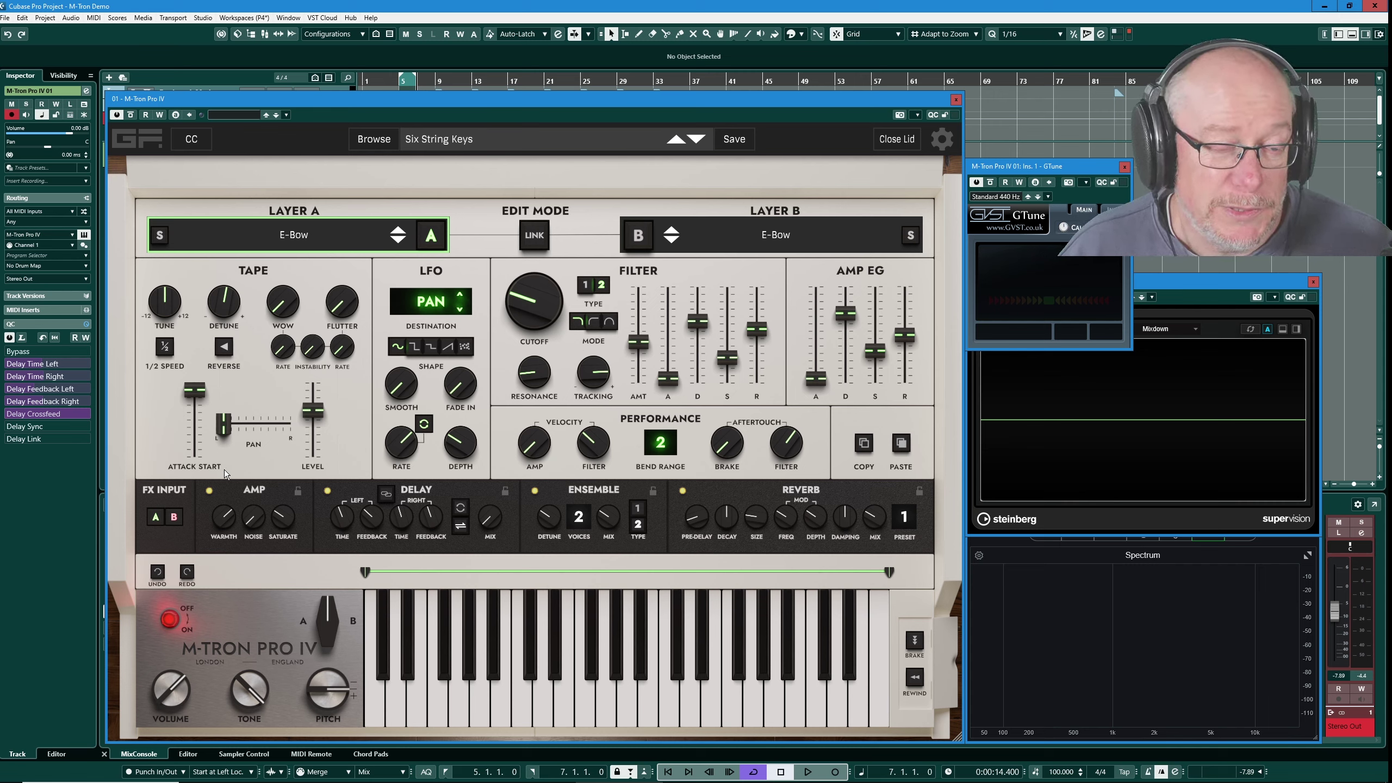
pyautogui.click(620, 239)
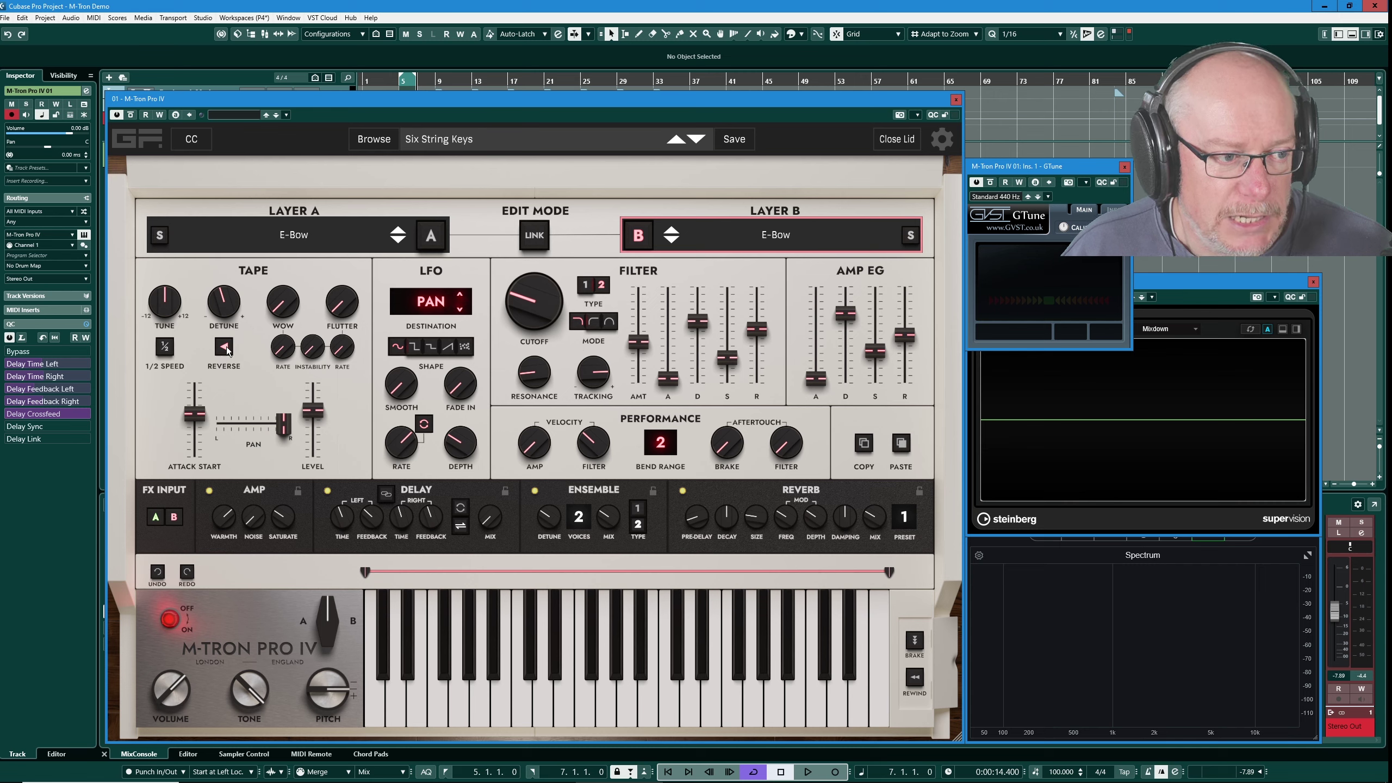
# Step: Audition layers A and B separately with their solo controls, and compare the two layers' pan and LFO settings
pyautogui.click(160, 234)
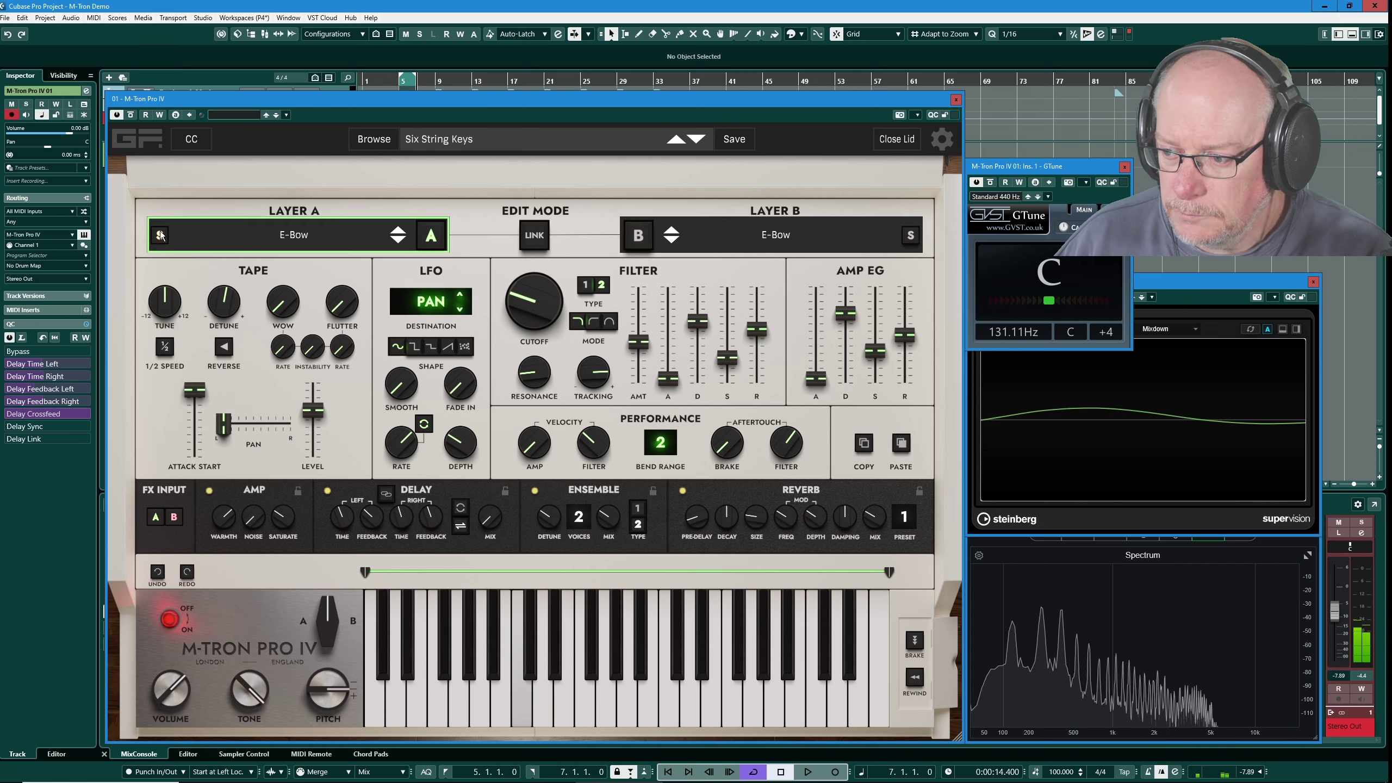
pyautogui.click(910, 234)
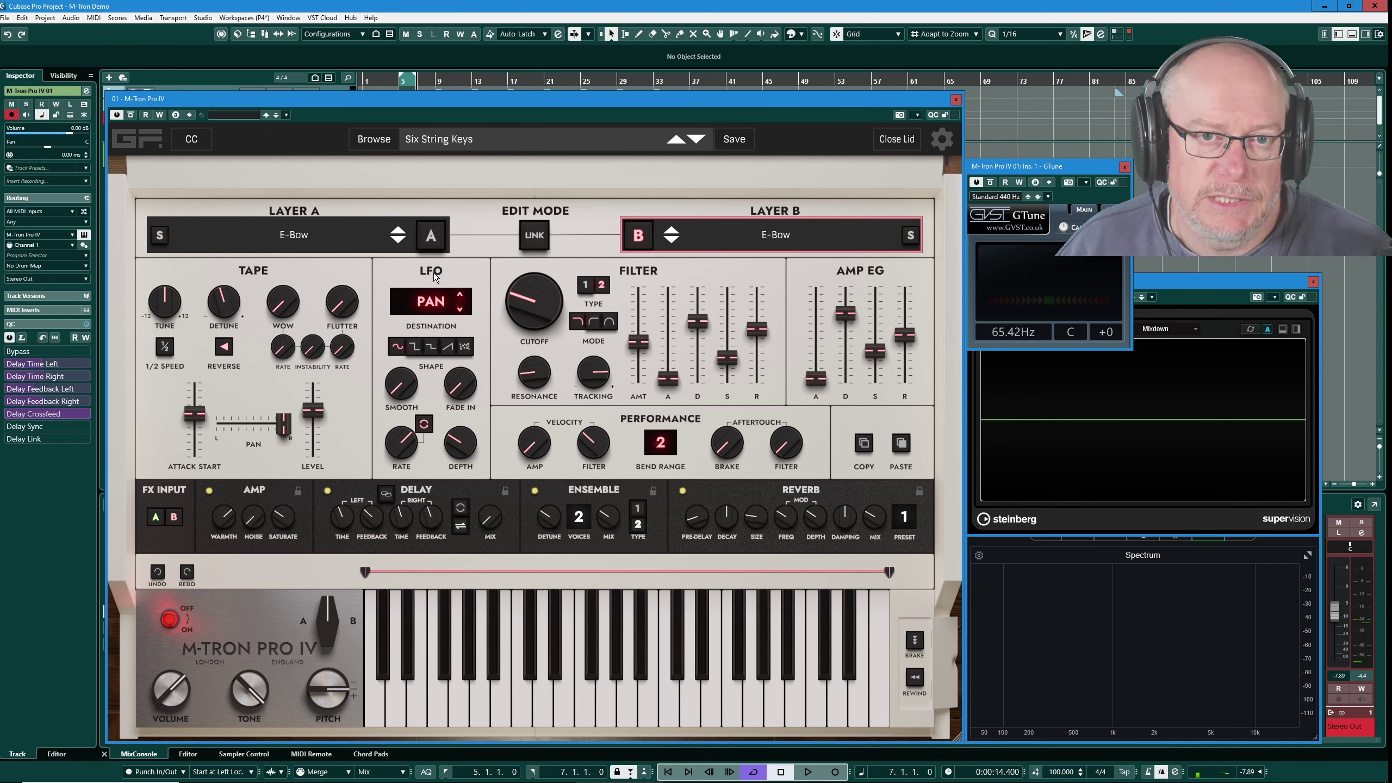
pyautogui.click(431, 235)
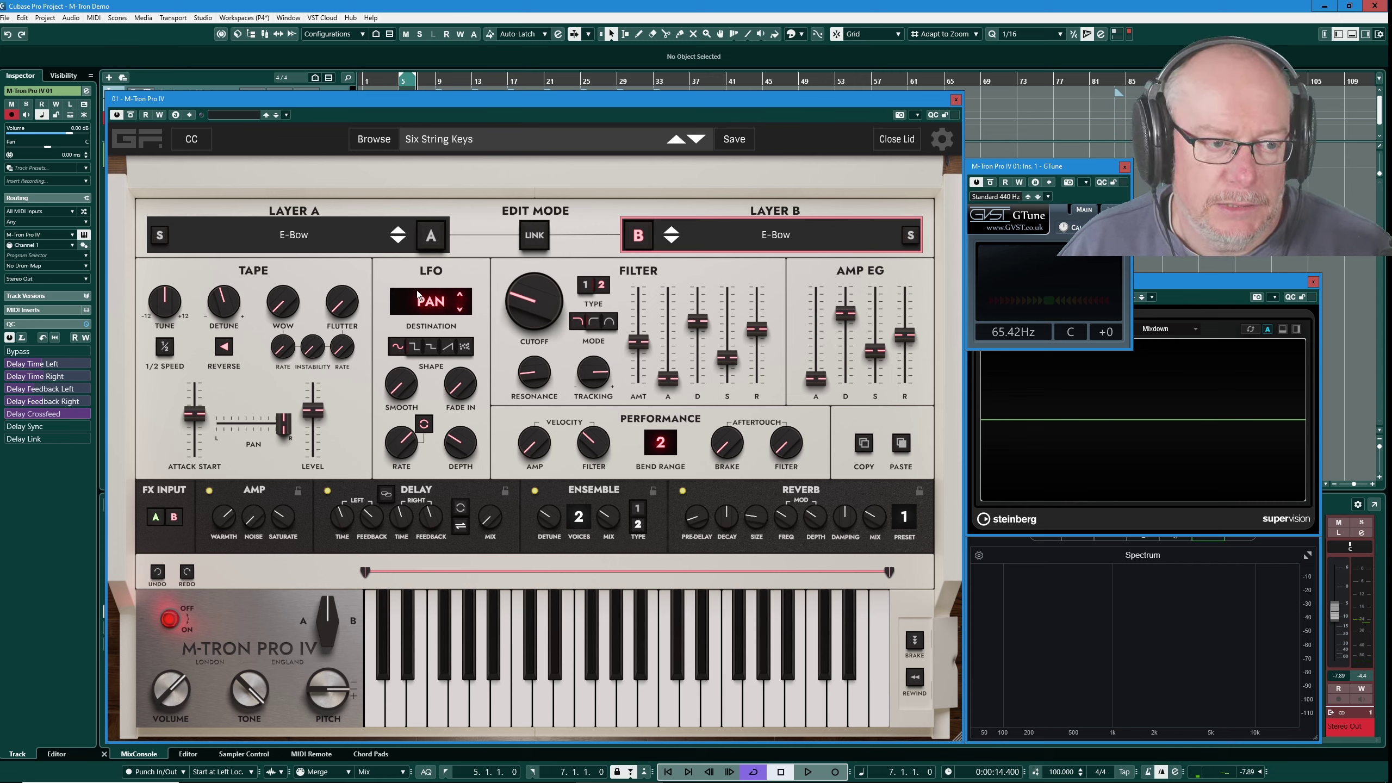
pyautogui.click(639, 239)
pyautogui.click(437, 238)
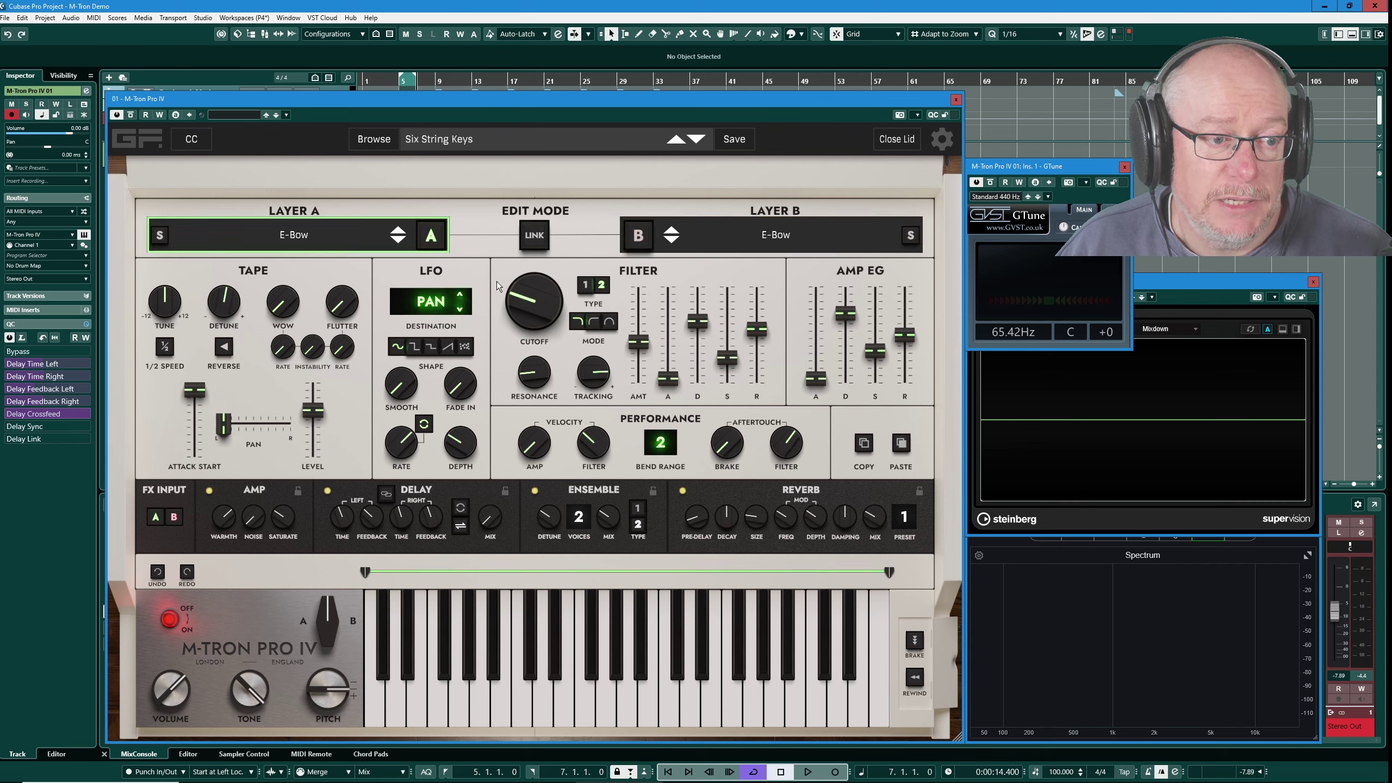
pyautogui.click(637, 235)
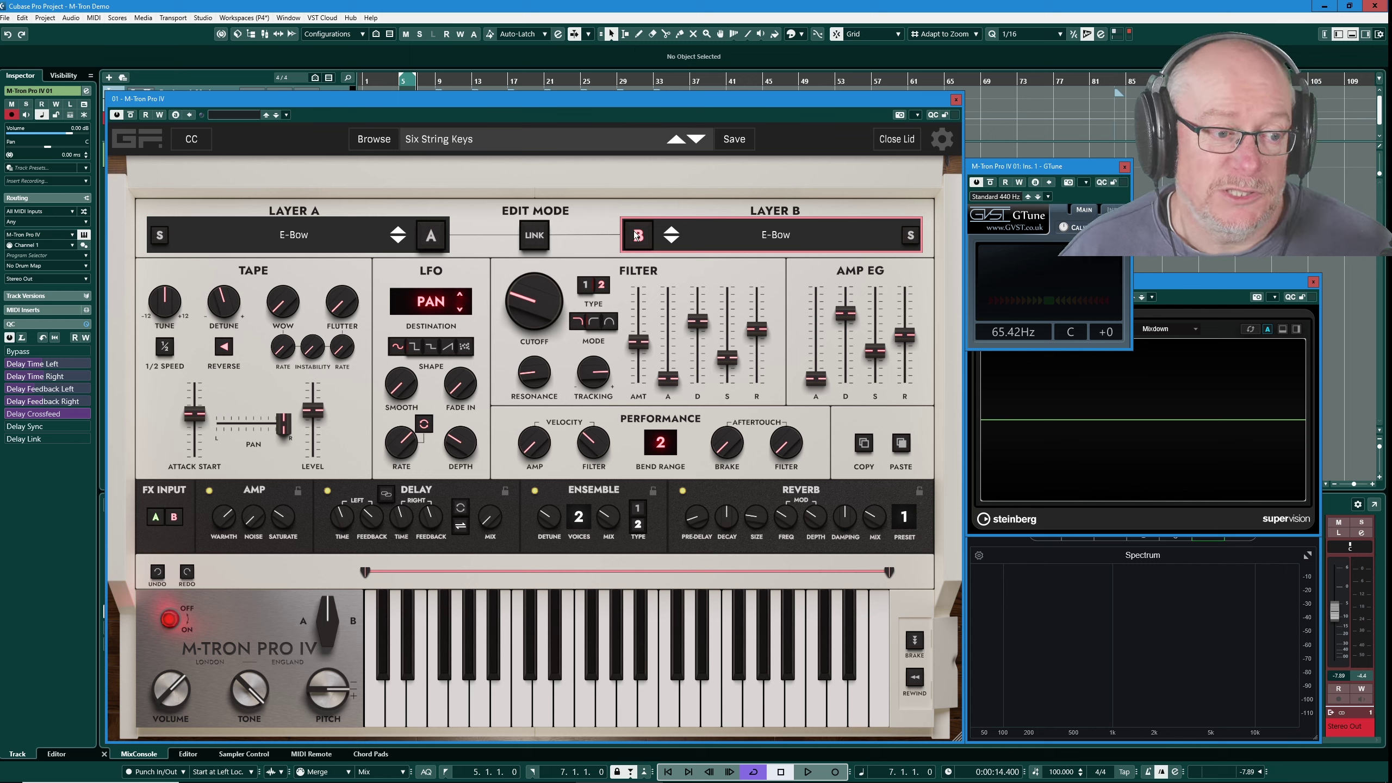
pyautogui.click(435, 237)
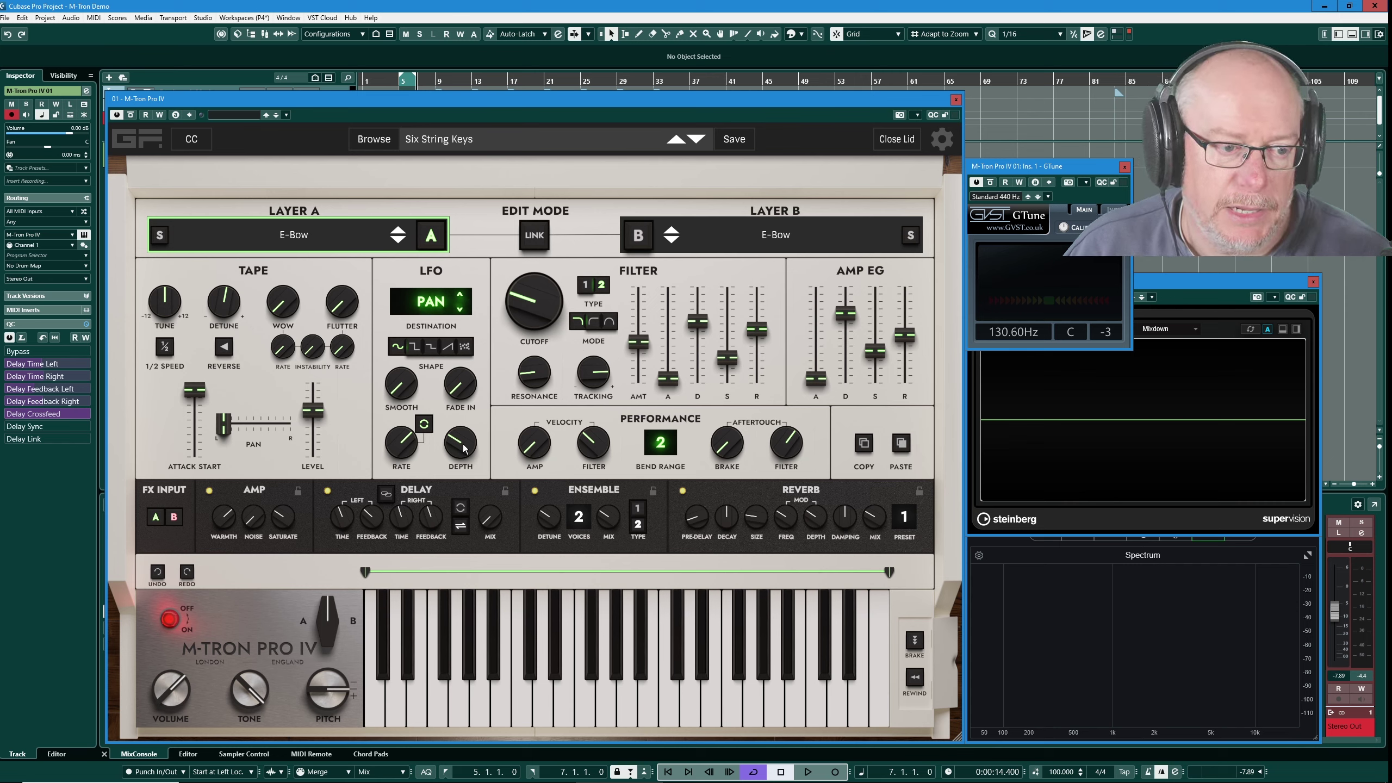
# Step: Link both layers, raise their LFO Depth to maximum and set the LFO Rate to 1/4
pyautogui.click(540, 240)
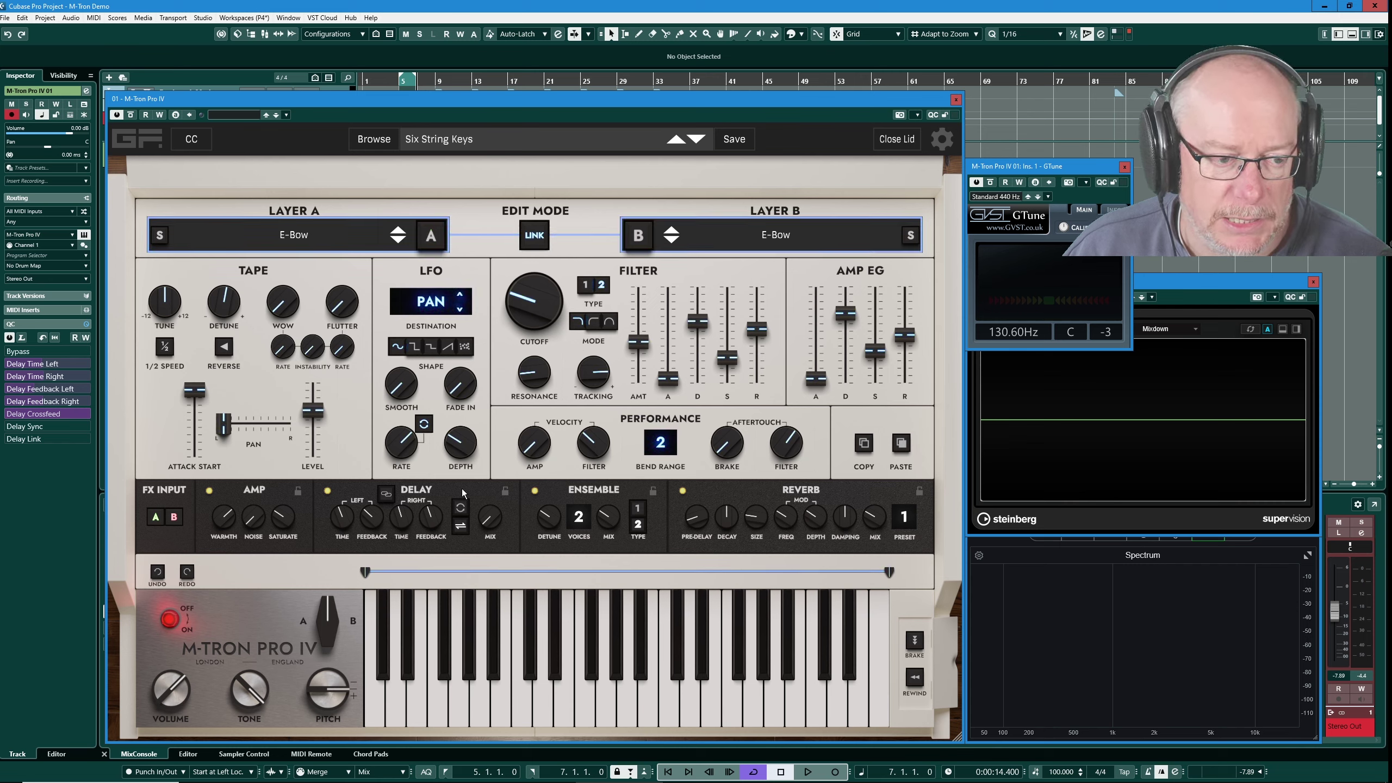
pyautogui.moveTo(464, 456); pyautogui.dragTo(437, 317)
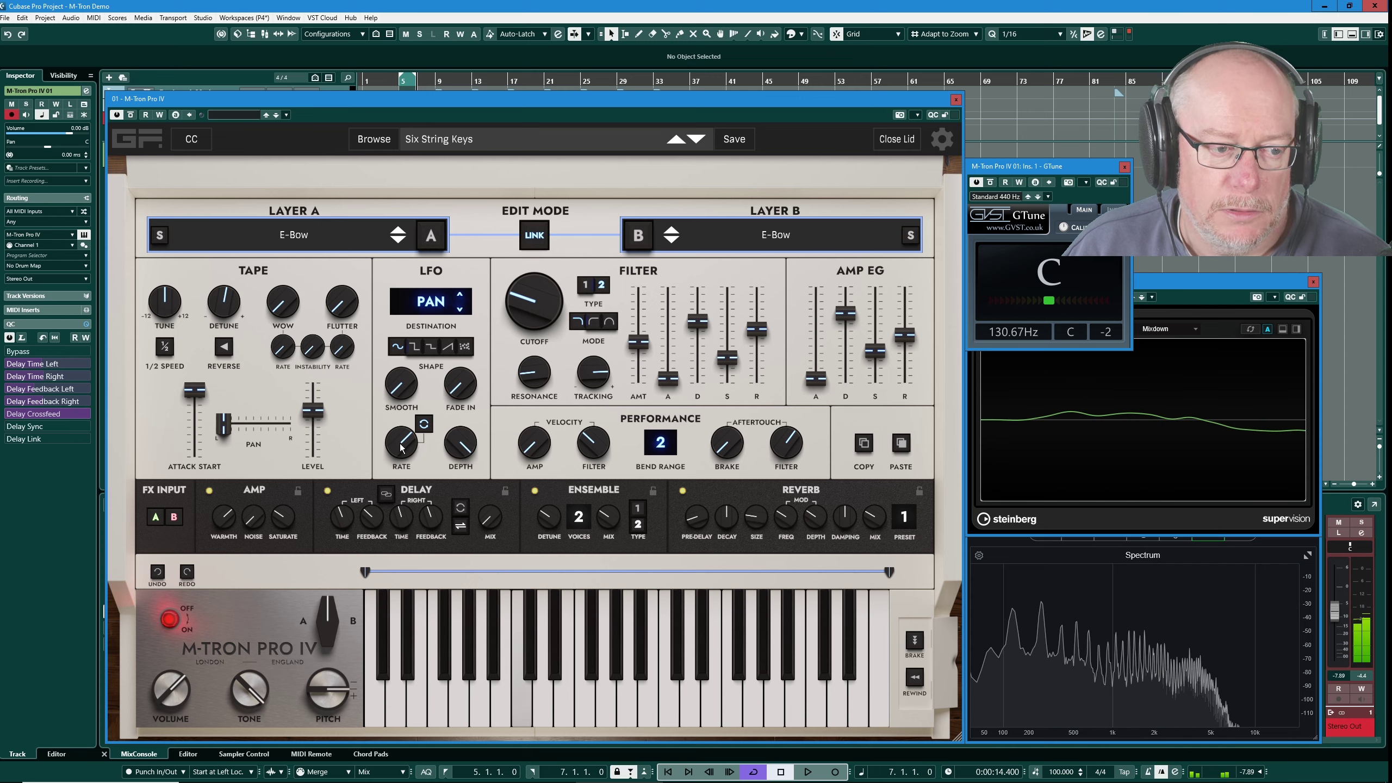
pyautogui.moveTo(402, 447)
pyautogui.mouseDown()
pyautogui.moveTo(393, 430)
pyautogui.moveTo(391, 444)
pyautogui.mouseUp()
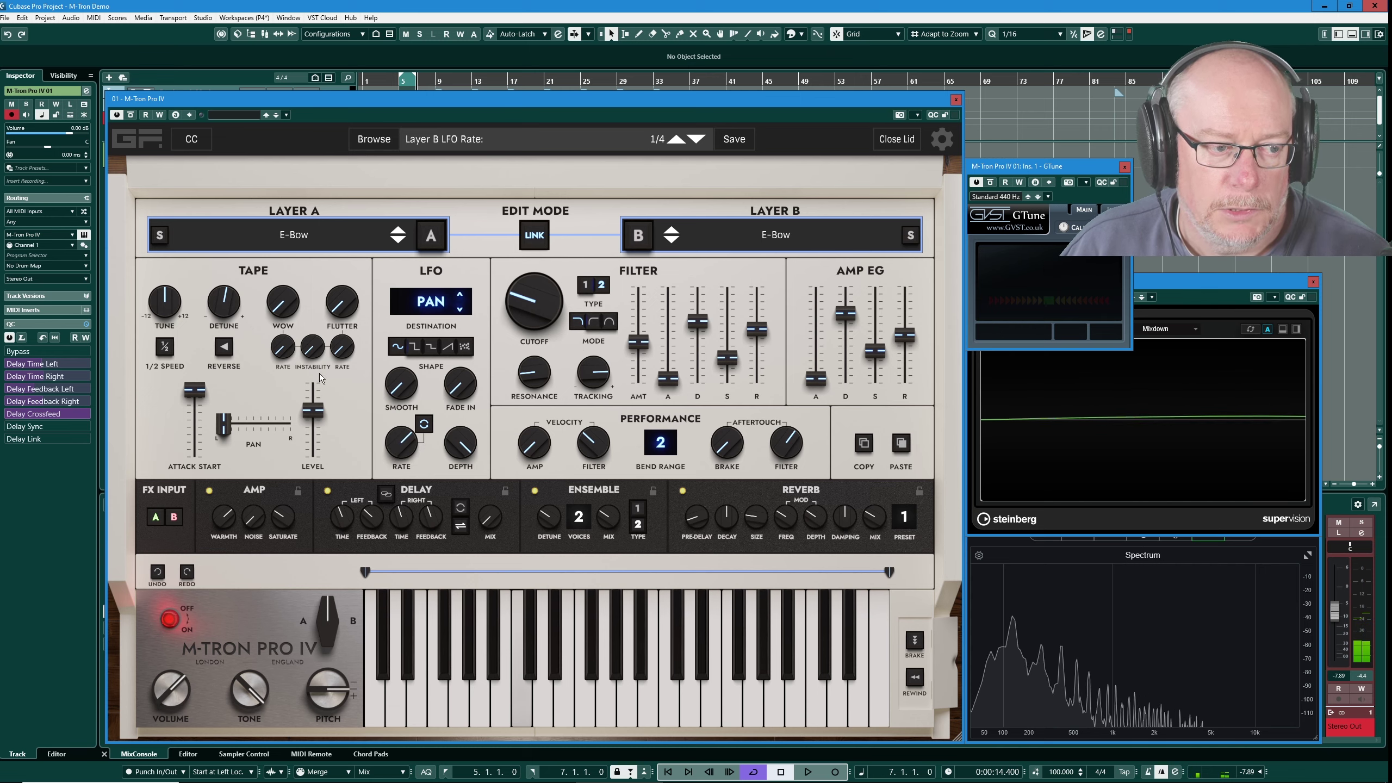
# Step: Centre the tape Pan of both linked layers and check it on layer A alone
pyautogui.moveTo(221, 428); pyautogui.dragTo(258, 431)
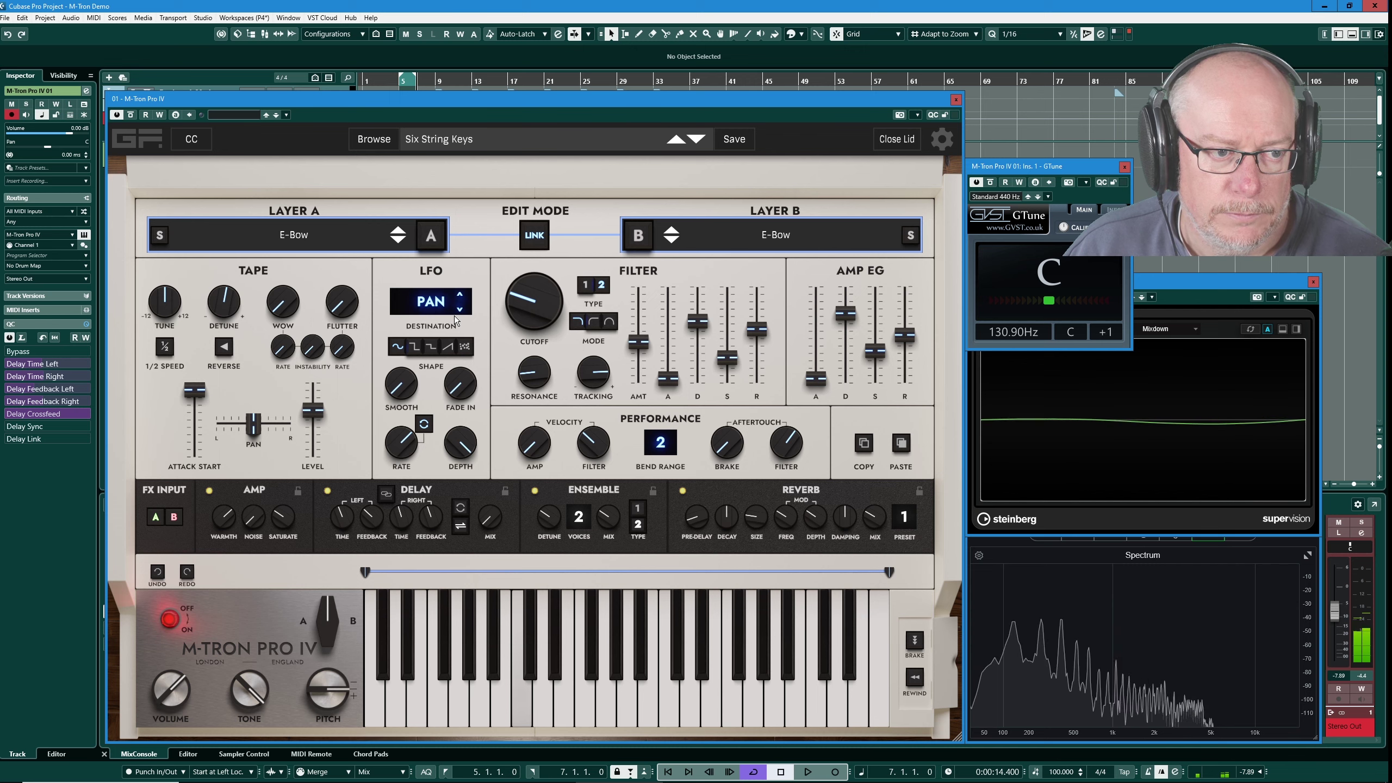
pyautogui.click(438, 232)
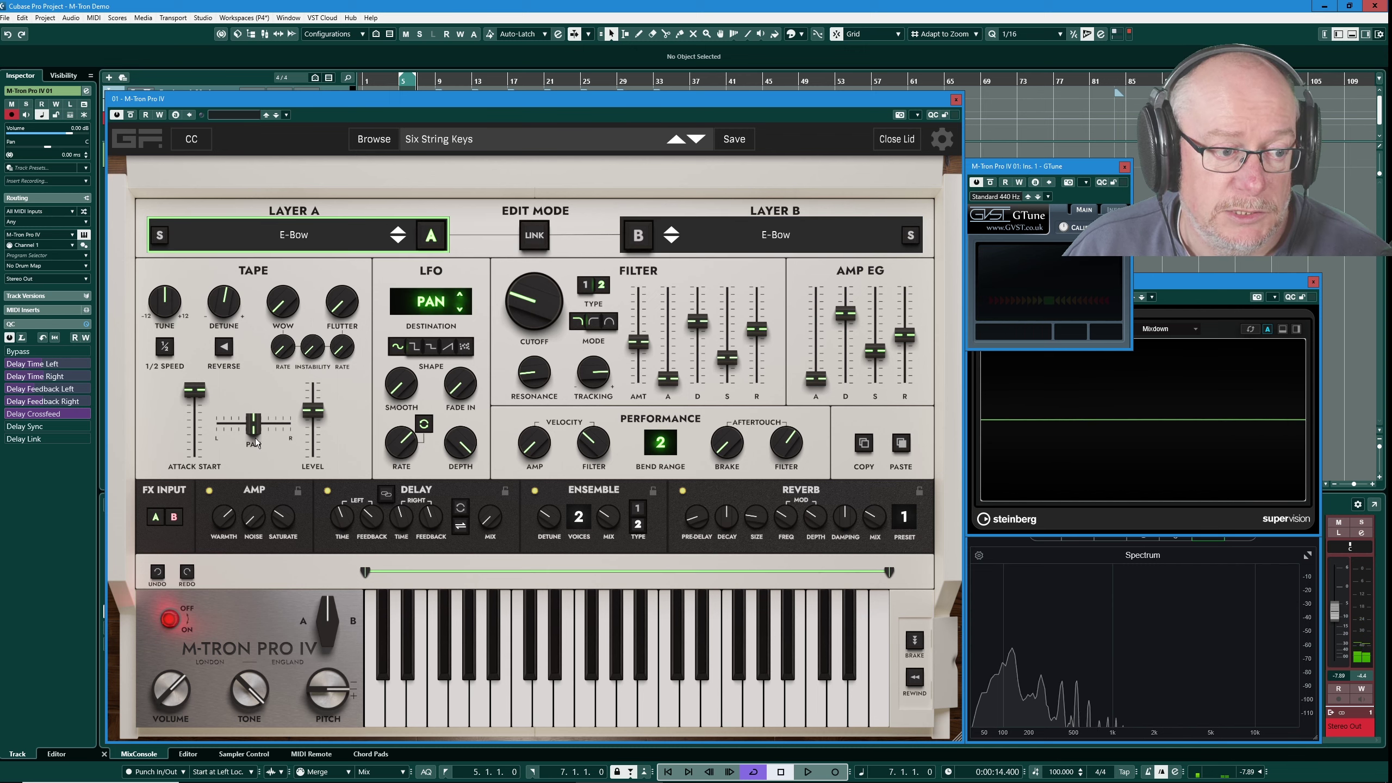
pyautogui.moveTo(255, 431)
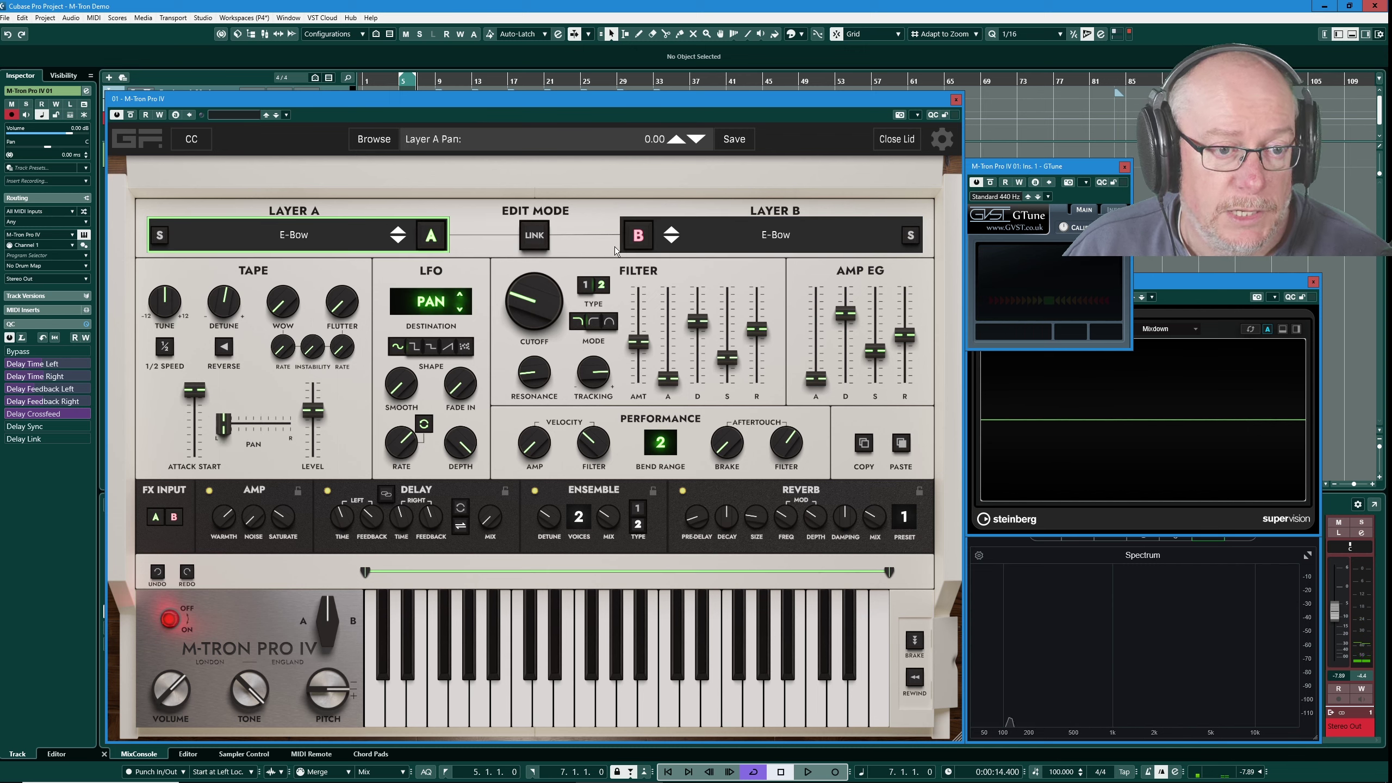
# Step: Set layer B's LFO Depth to 1.44 and compare its settings with layer A's
pyautogui.click(636, 237)
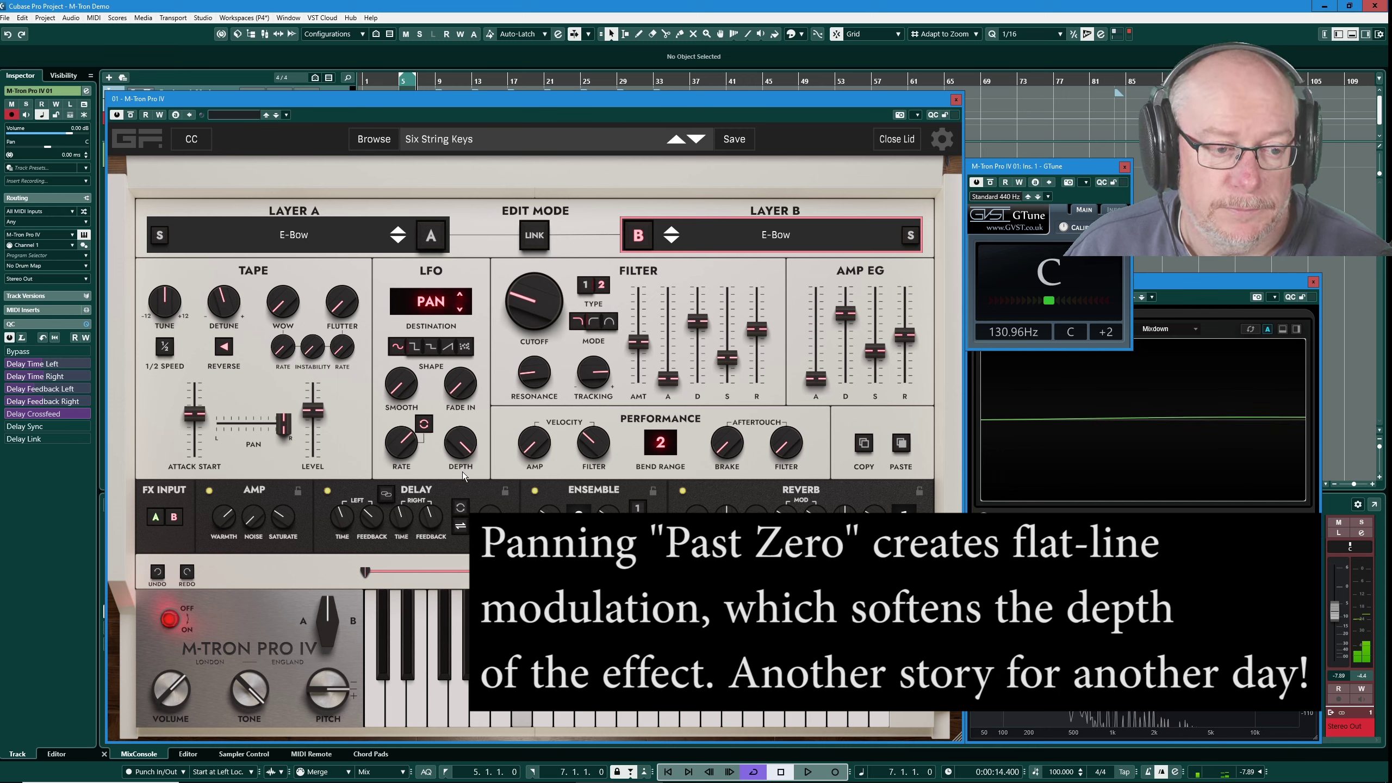
pyautogui.moveTo(462, 471); pyautogui.dragTo(478, 496)
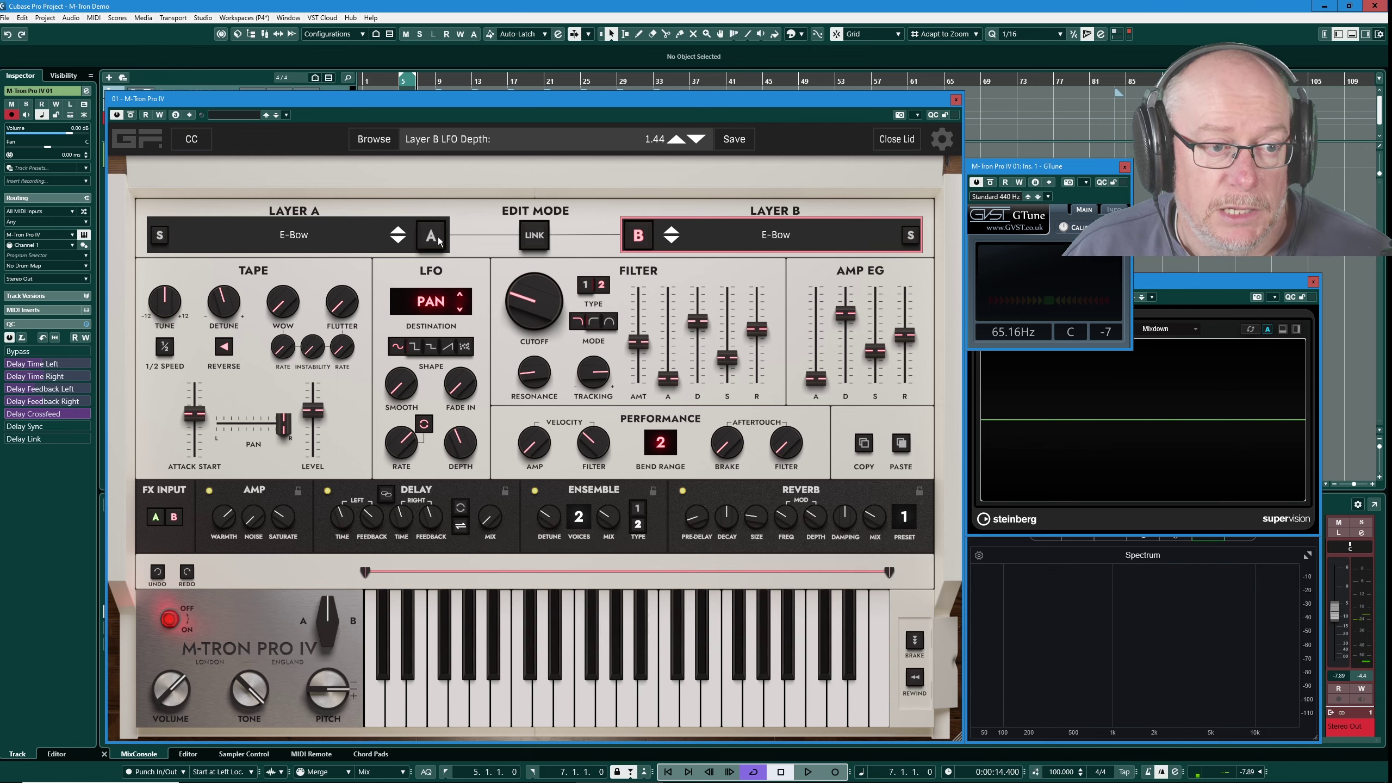
pyautogui.click(637, 233)
pyautogui.click(637, 235)
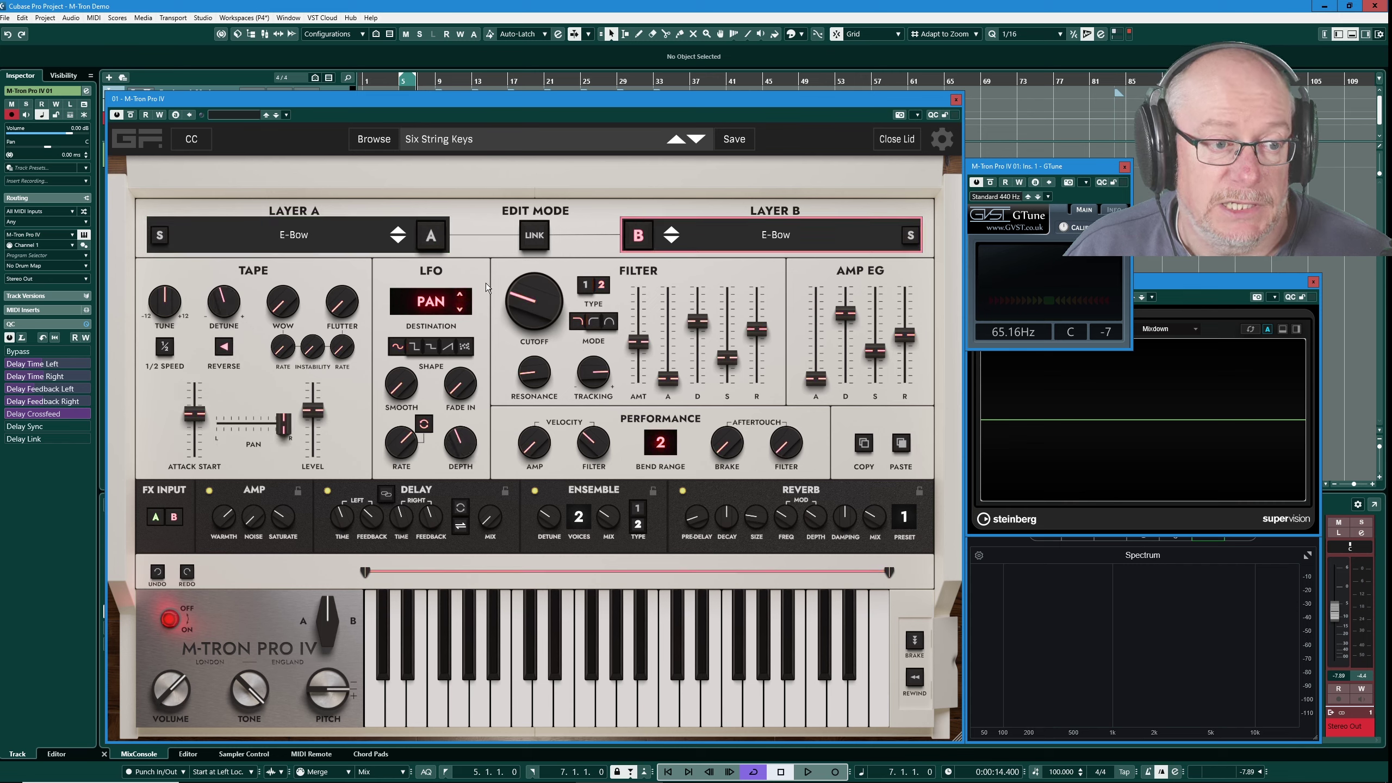
pyautogui.click(432, 237)
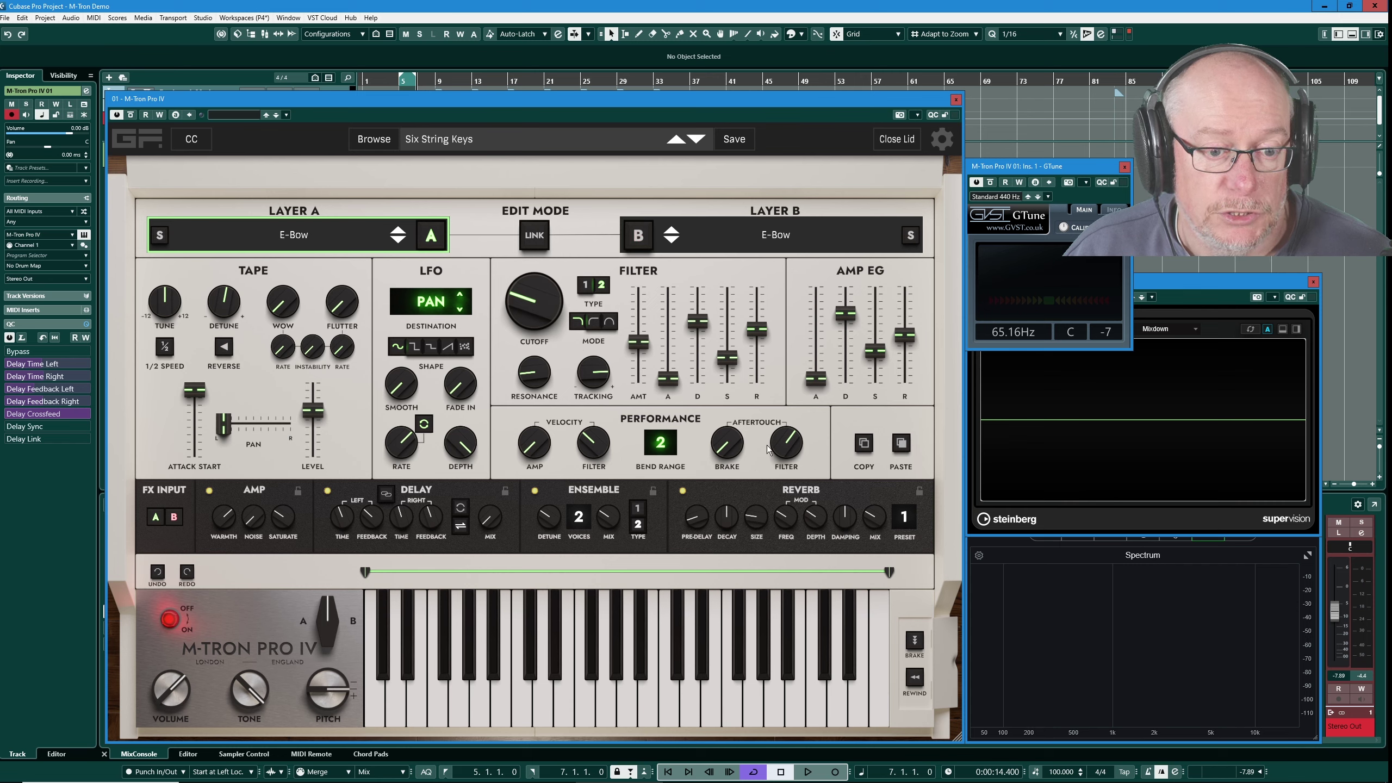
pyautogui.click(630, 236)
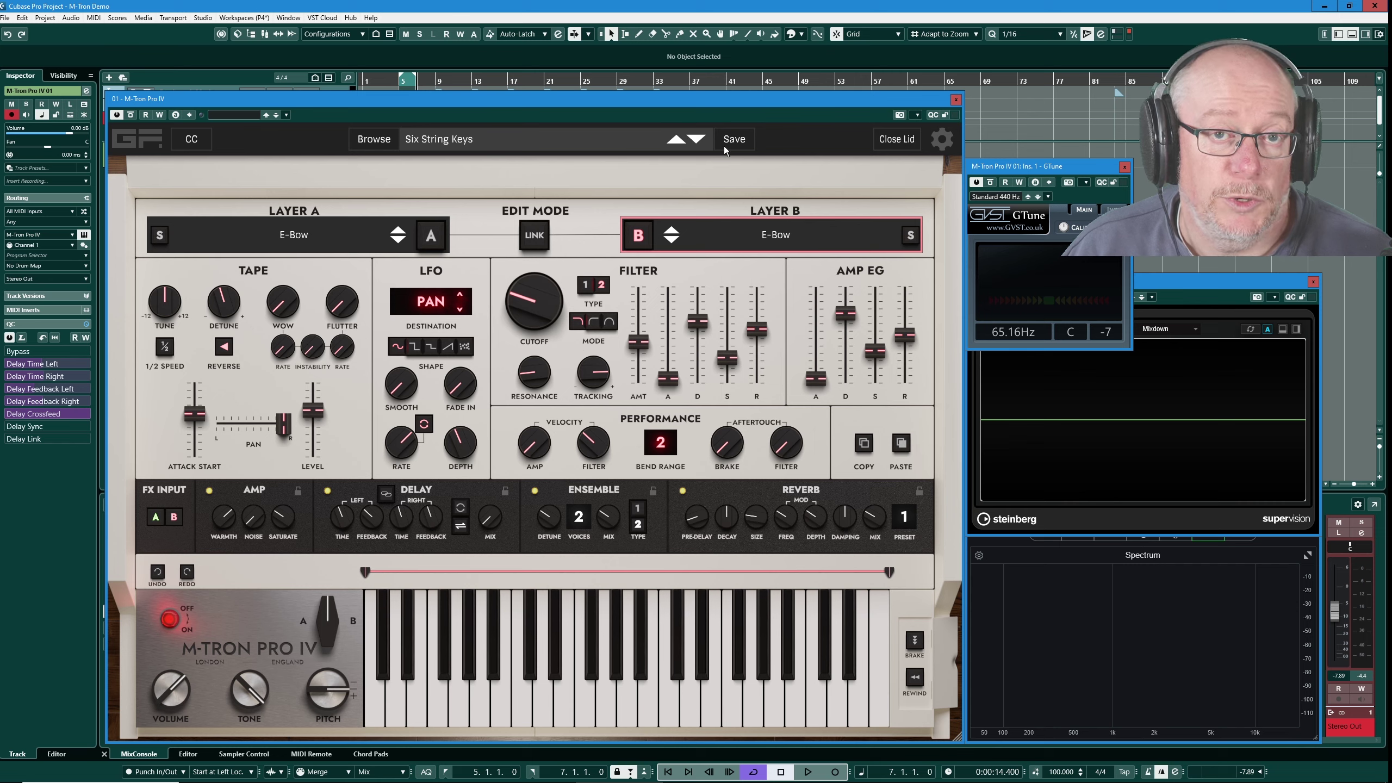
# Step: Reload the Six String Keys preset by way of Serial Sixties, and review layer A and layer B again
pyautogui.click(697, 139)
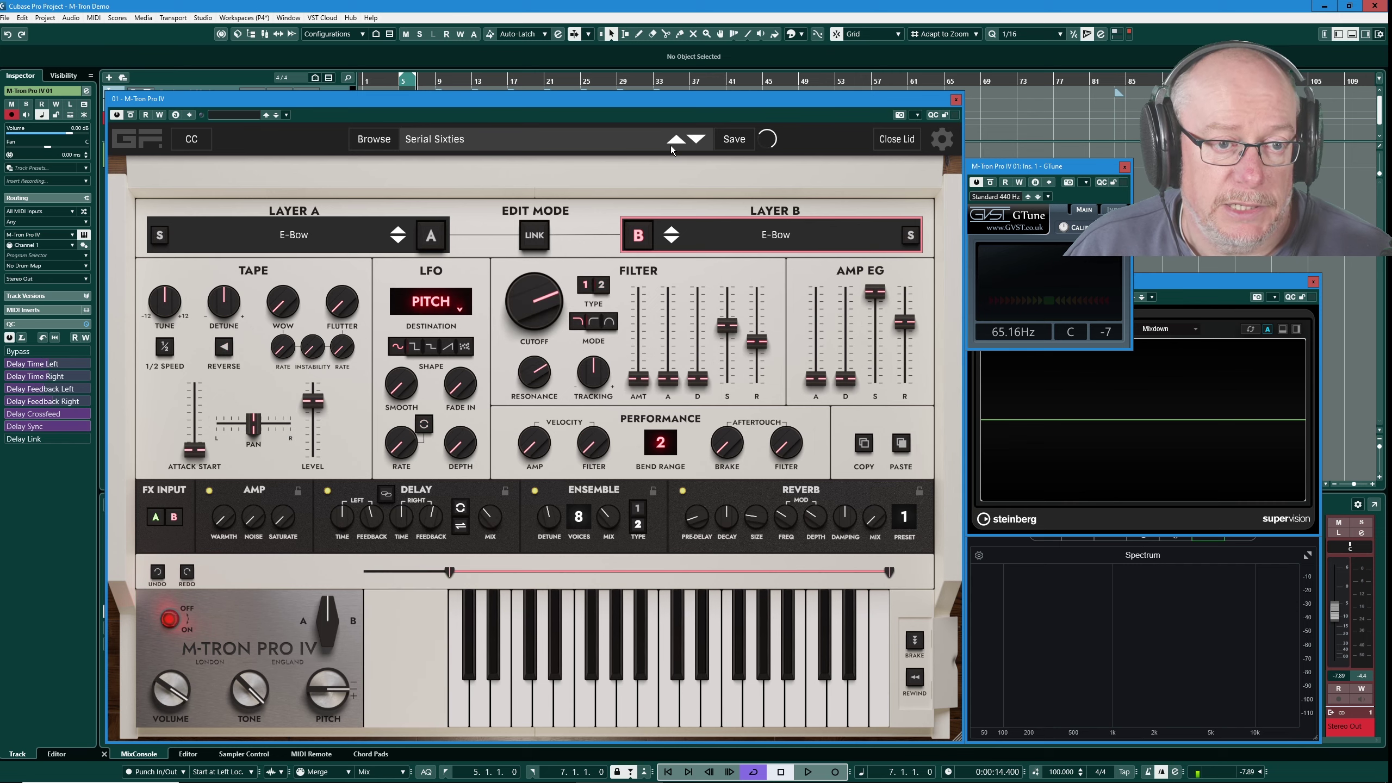
pyautogui.click(676, 138)
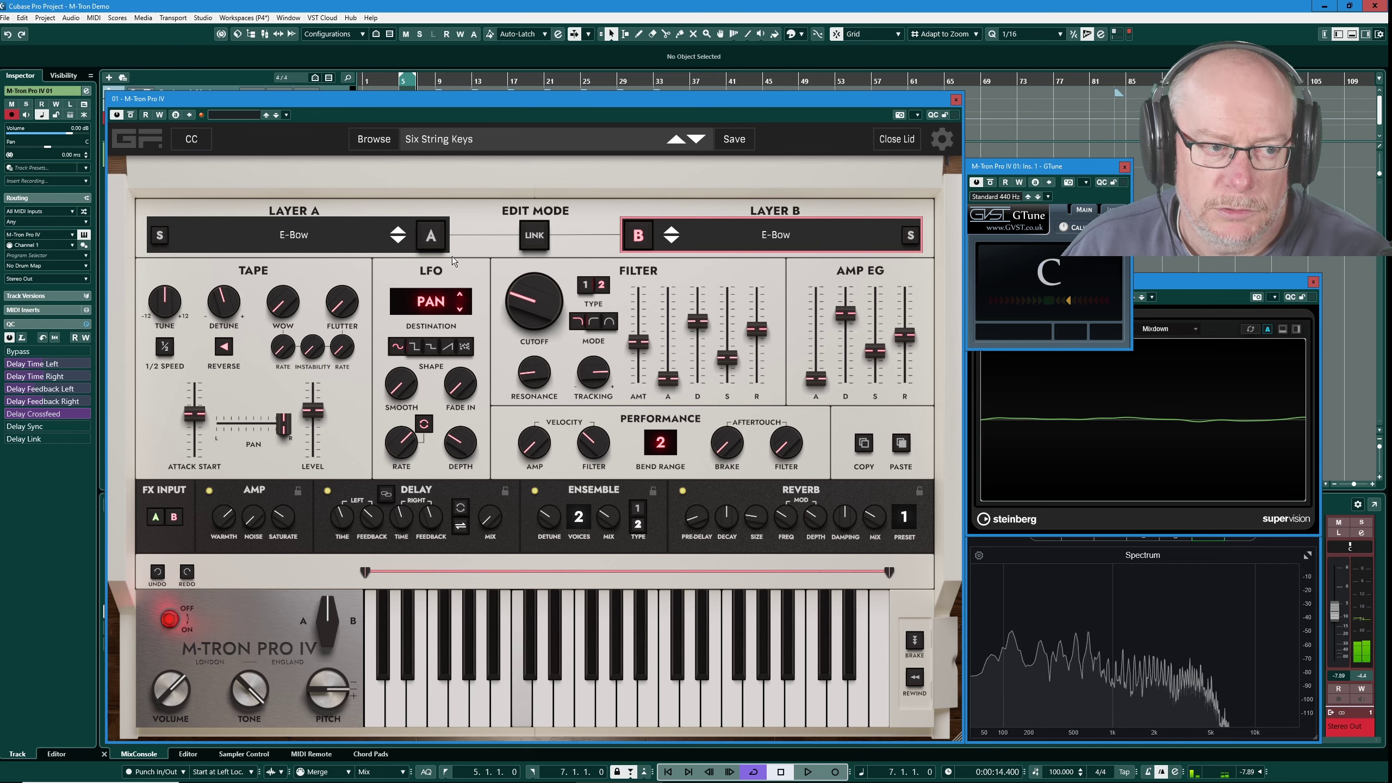
pyautogui.click(430, 234)
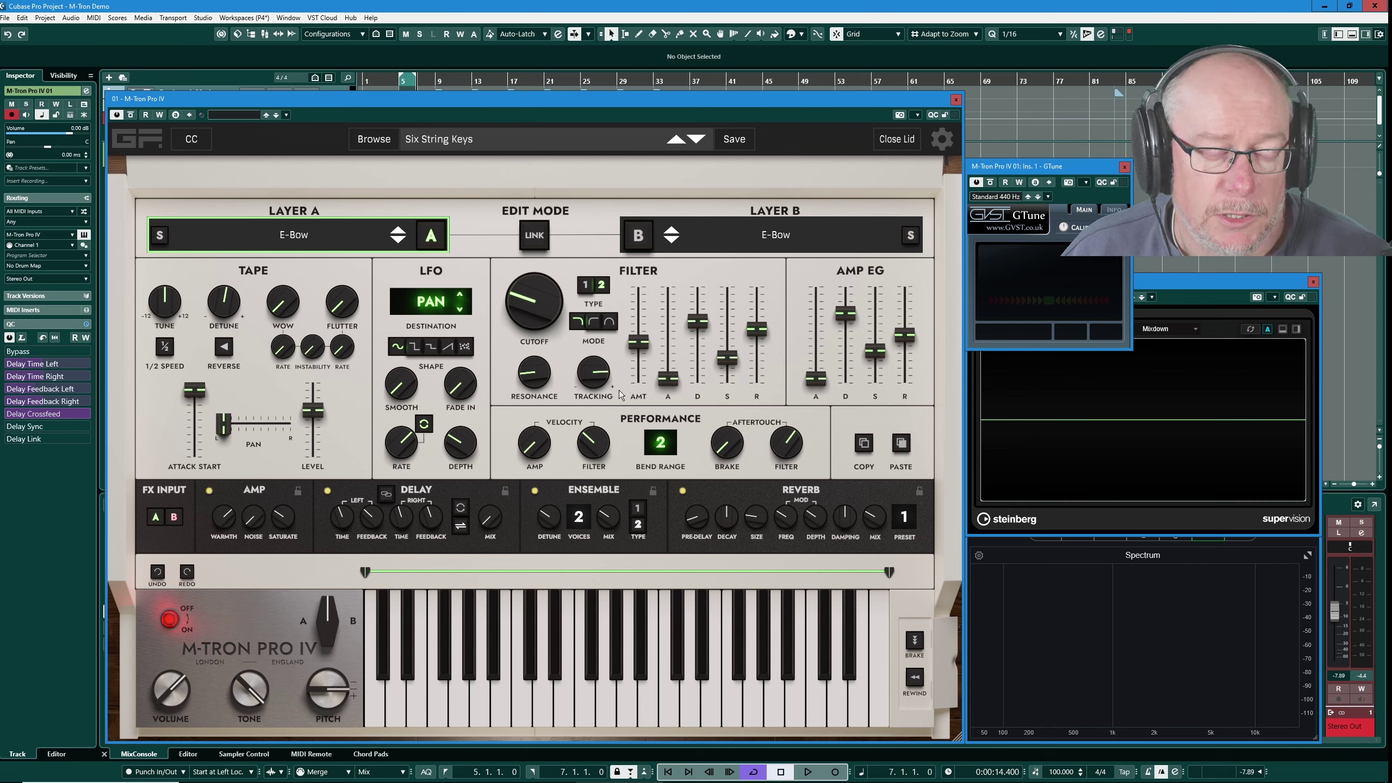
pyautogui.click(638, 236)
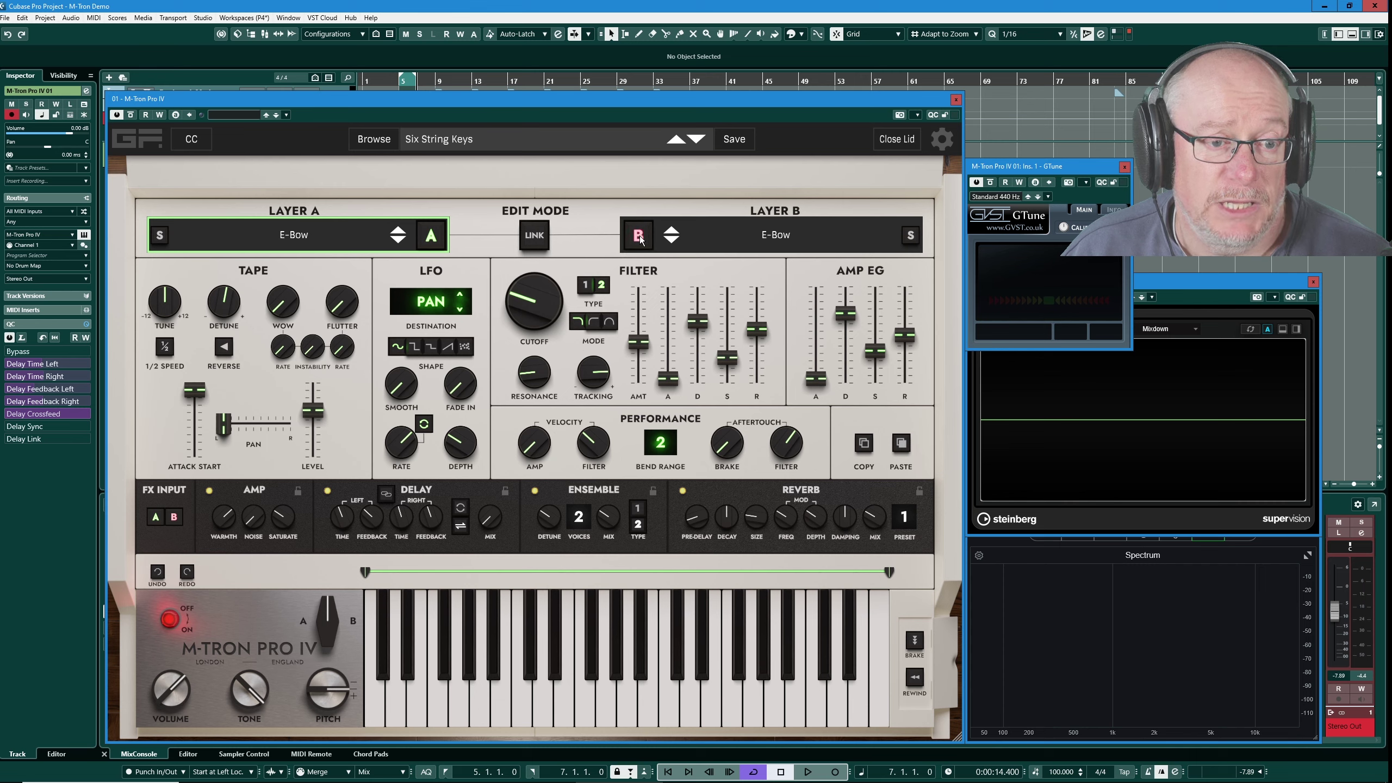
# Step: Link both layers for editing, raise their filter Tracking to 150 and trim it back to 142
pyautogui.click(431, 236)
pyautogui.click(535, 237)
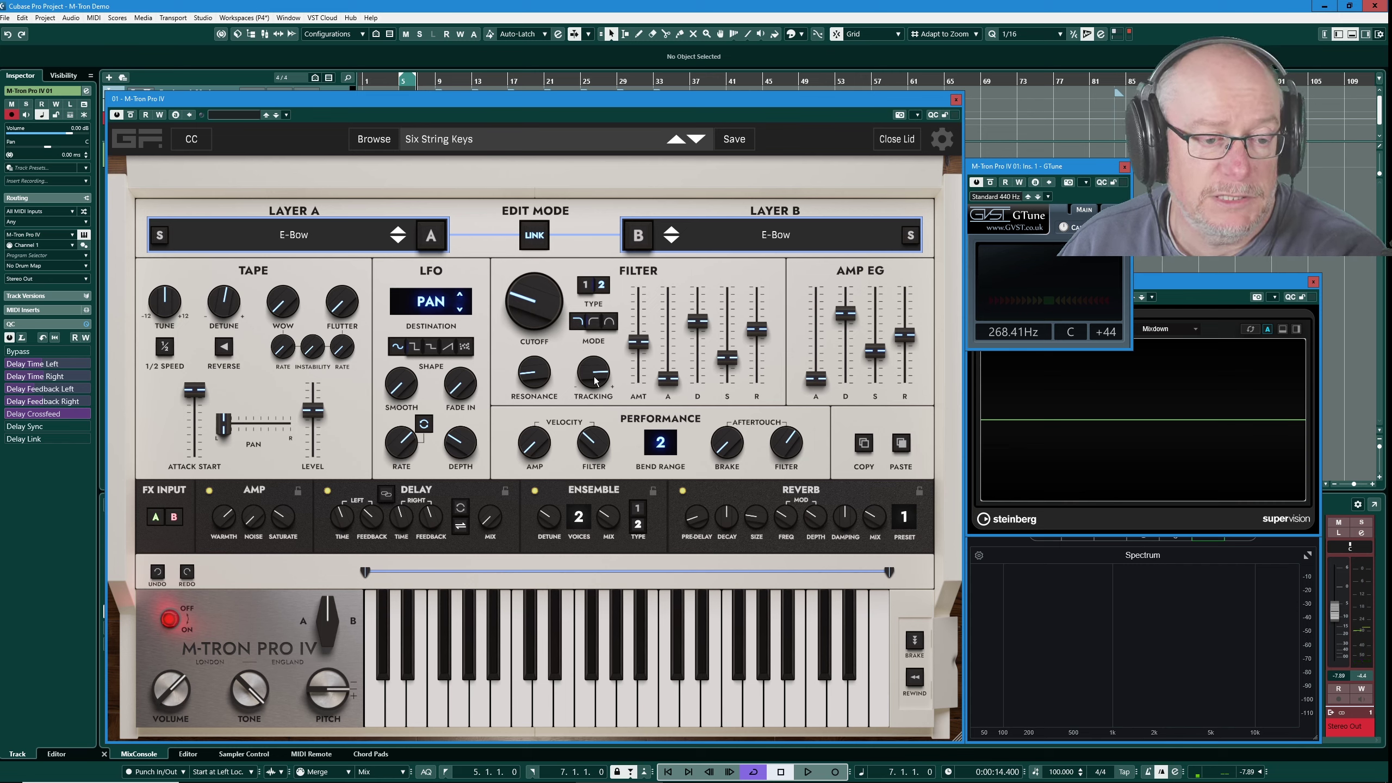
pyautogui.moveTo(594, 380); pyautogui.dragTo(580, 380)
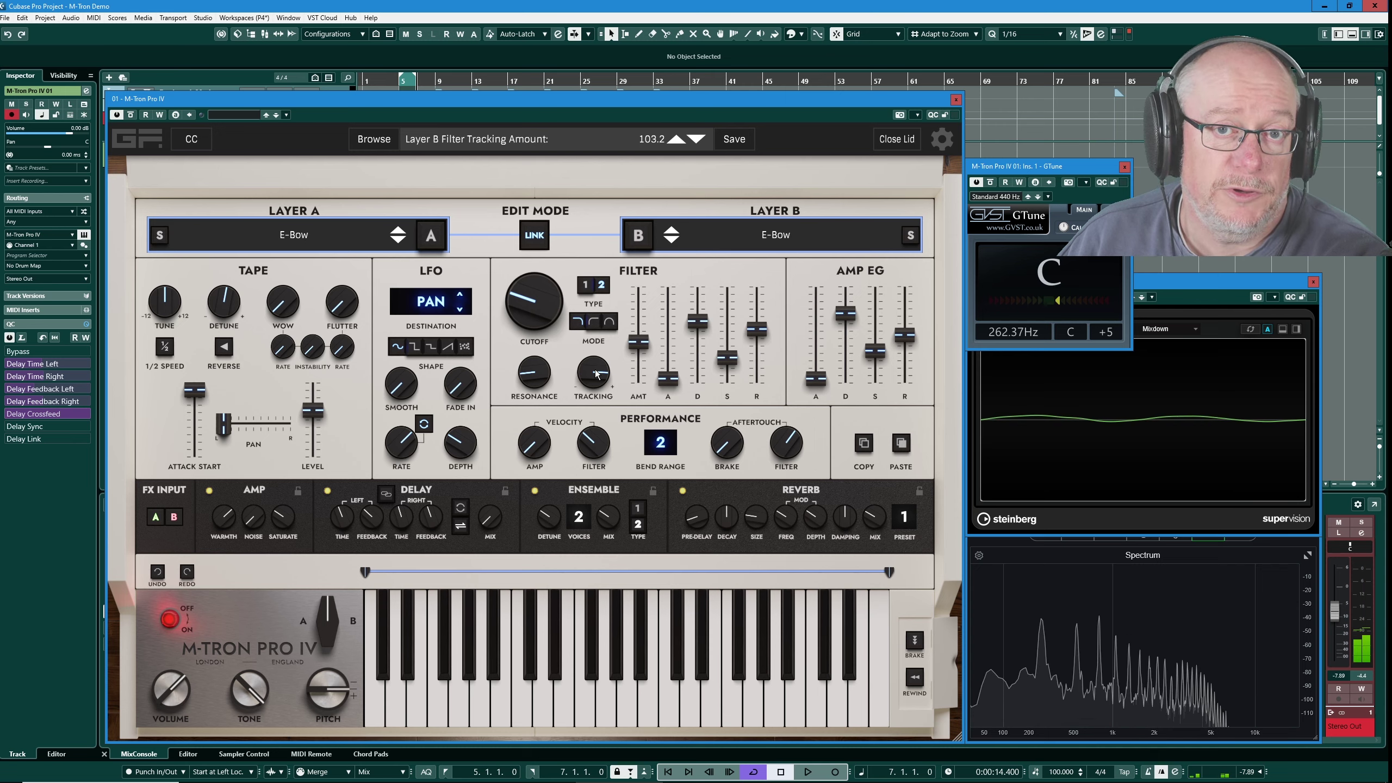
pyautogui.moveTo(596, 373)
pyautogui.mouseDown()
pyautogui.moveTo(599, 390)
pyautogui.moveTo(598, 374)
pyautogui.mouseUp()
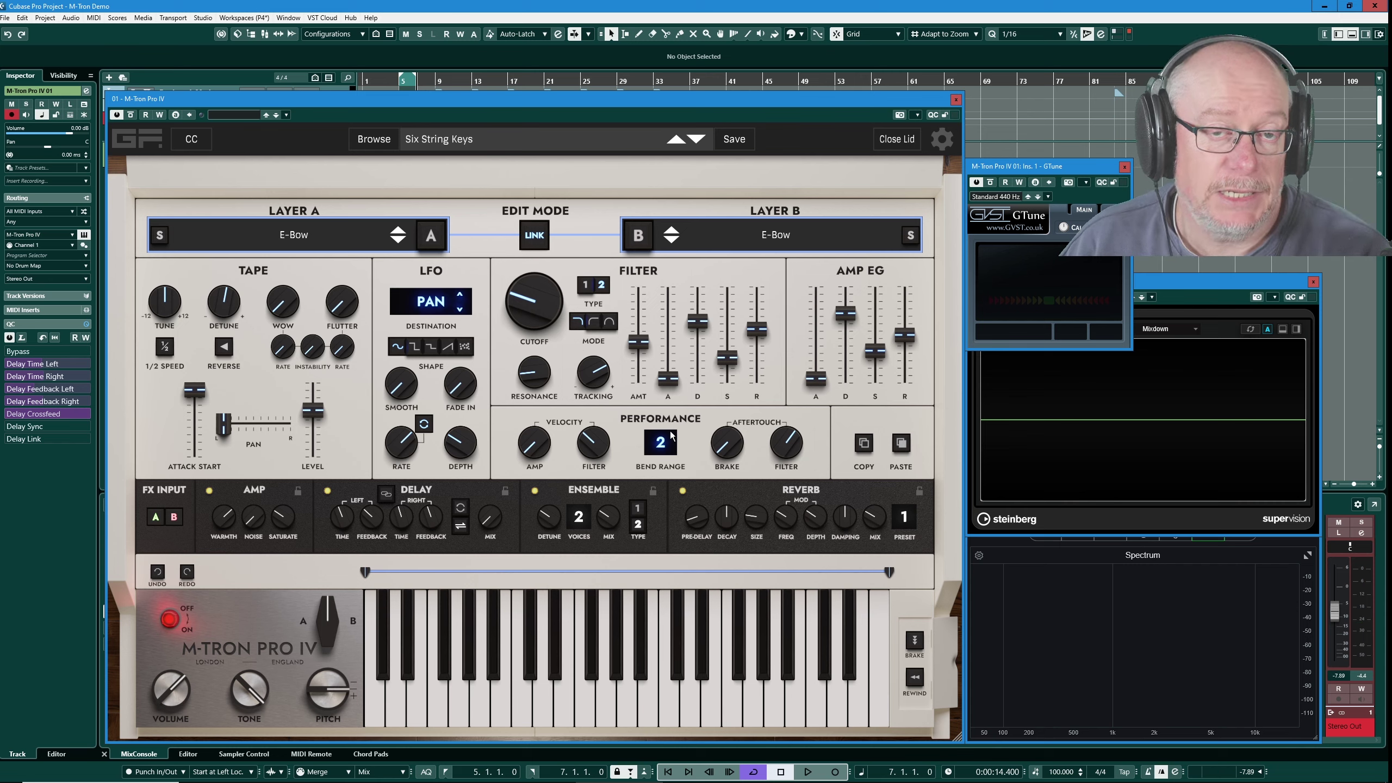
pyautogui.moveTo(605, 373); pyautogui.dragTo(598, 378)
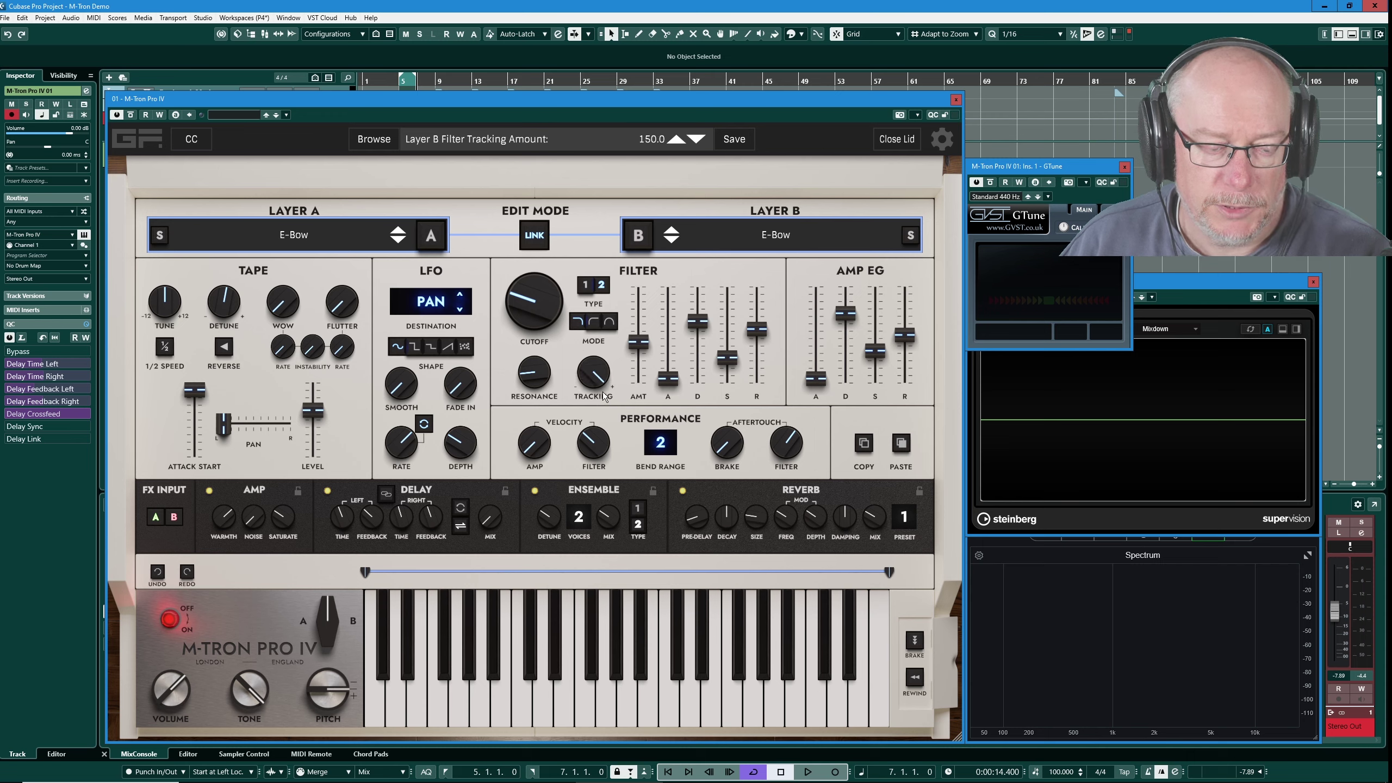
pyautogui.scroll(-4, 598, 380)
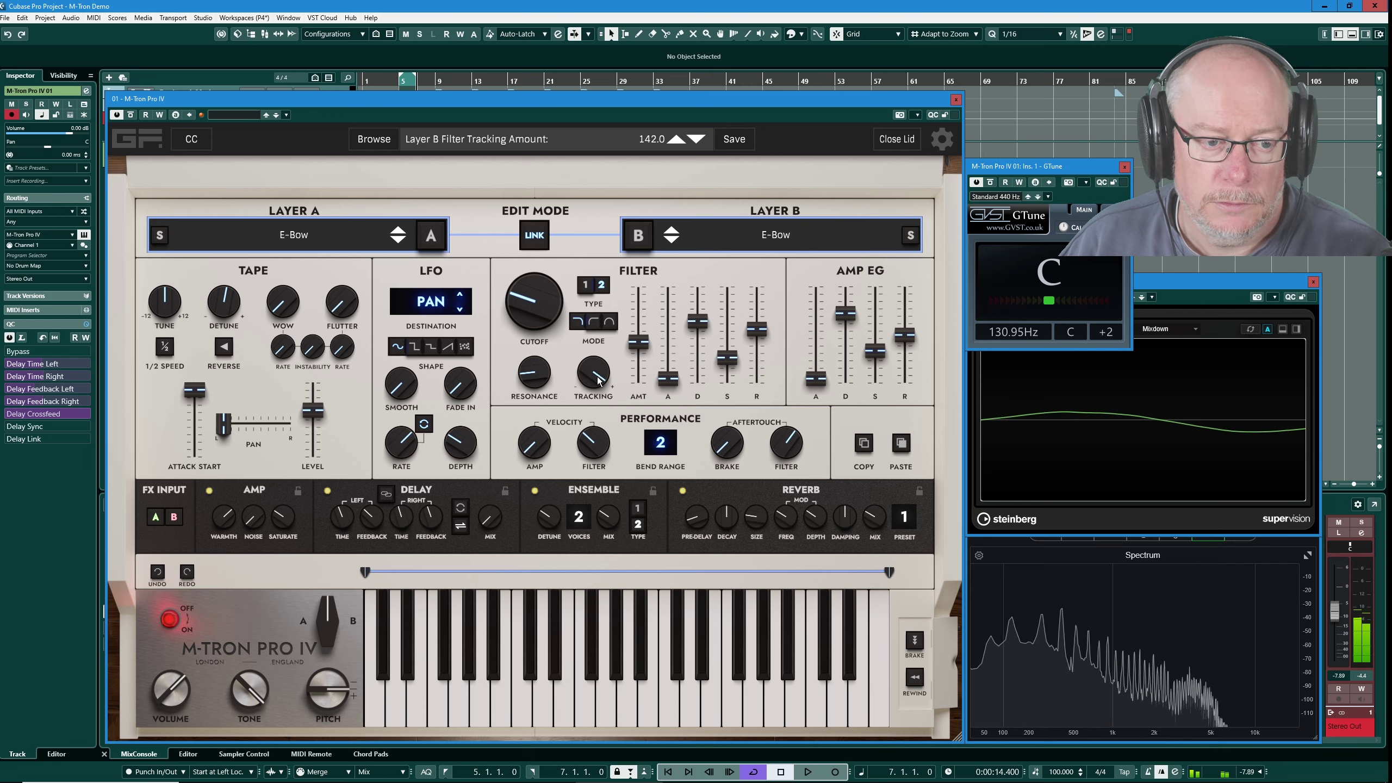
# Step: Sweep the linked layers' filter Tracking between 150 and -150, and reload the Six String Keys preset by way of Serial Sixties
pyautogui.moveTo(599, 379); pyautogui.dragTo(587, 439)
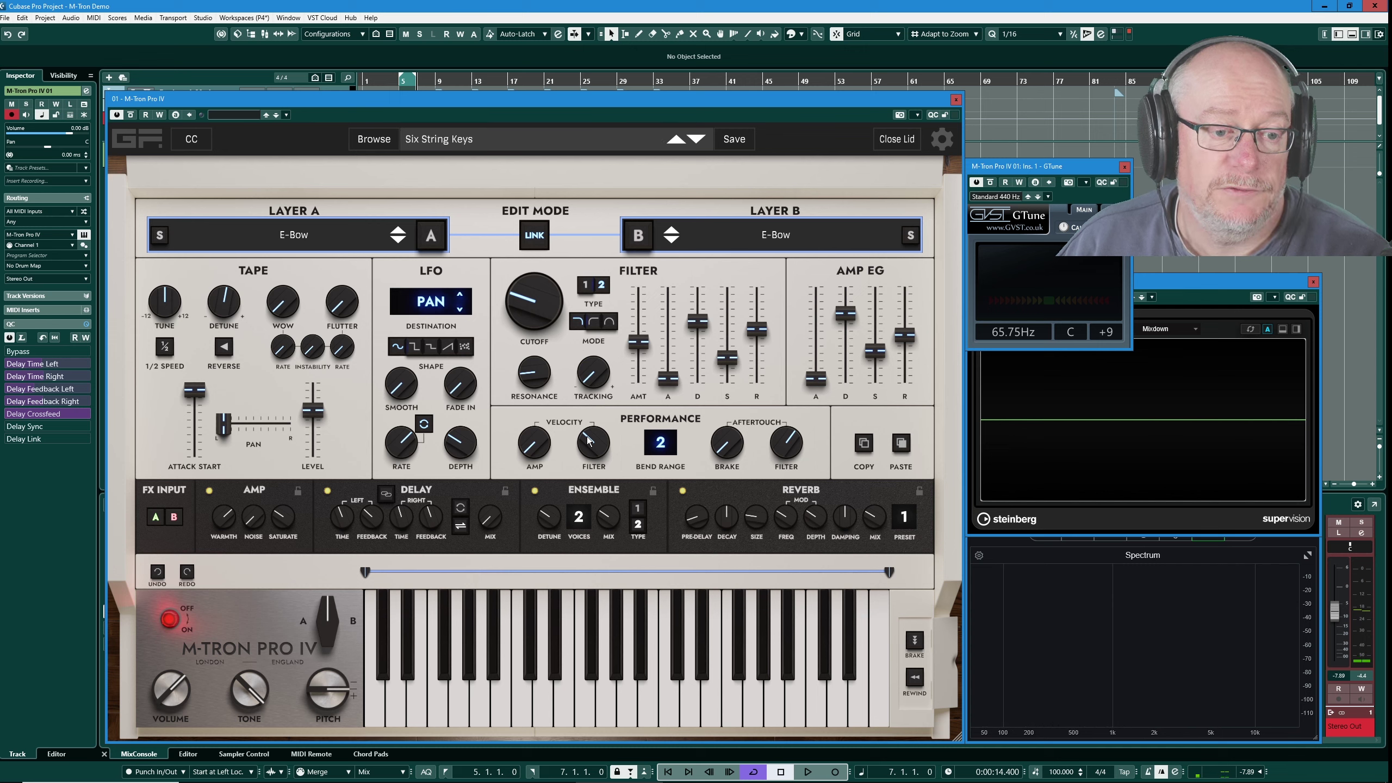
pyautogui.moveTo(594, 373); pyautogui.dragTo(604, 252)
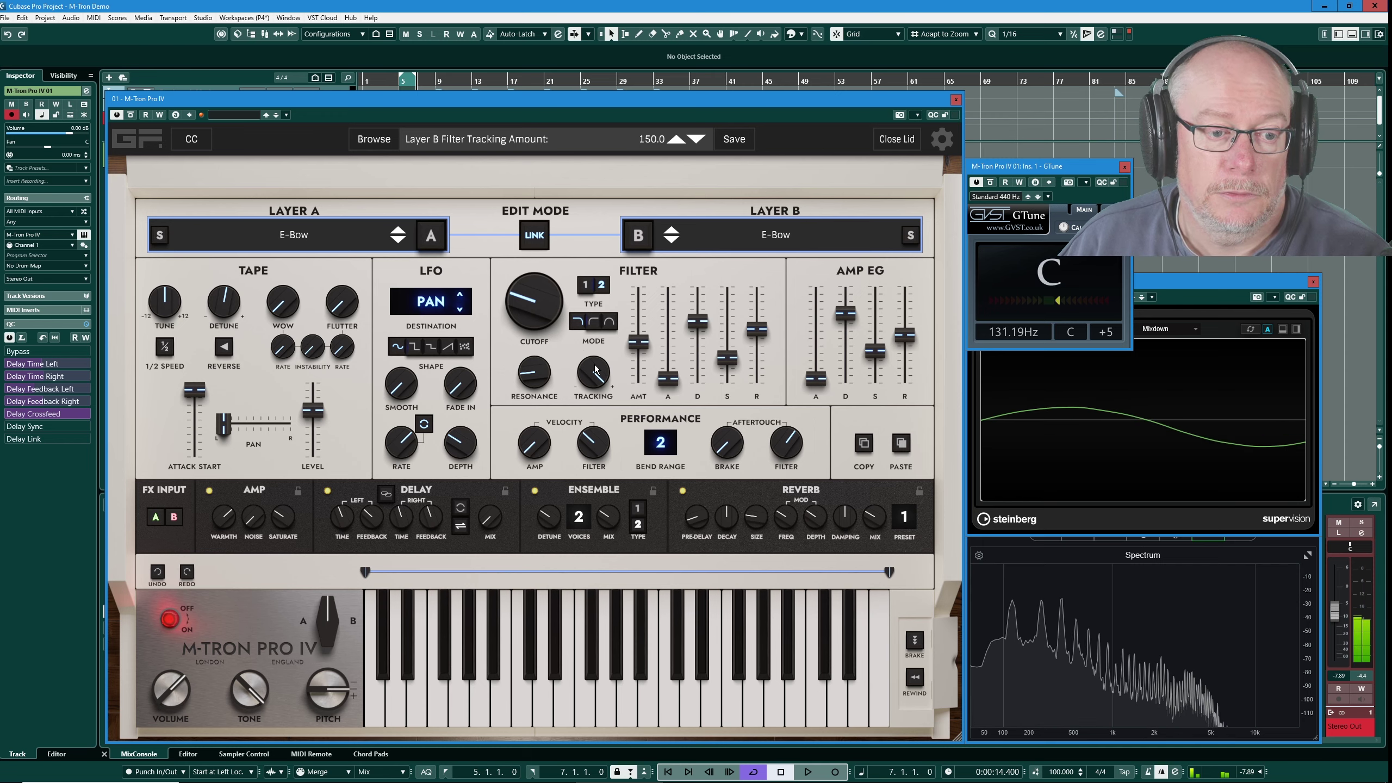
pyautogui.moveTo(595, 370); pyautogui.dragTo(605, 455)
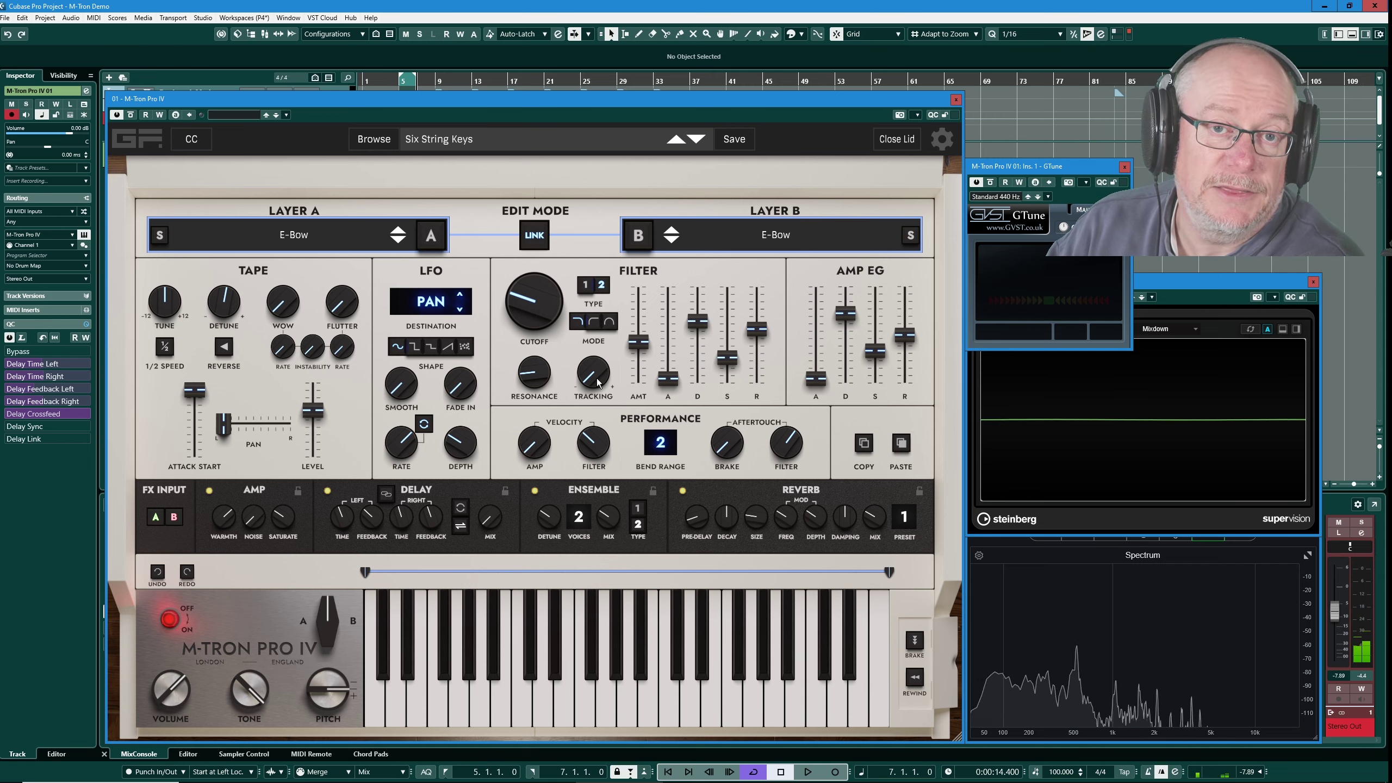
pyautogui.moveTo(594, 389); pyautogui.dragTo(593, 319)
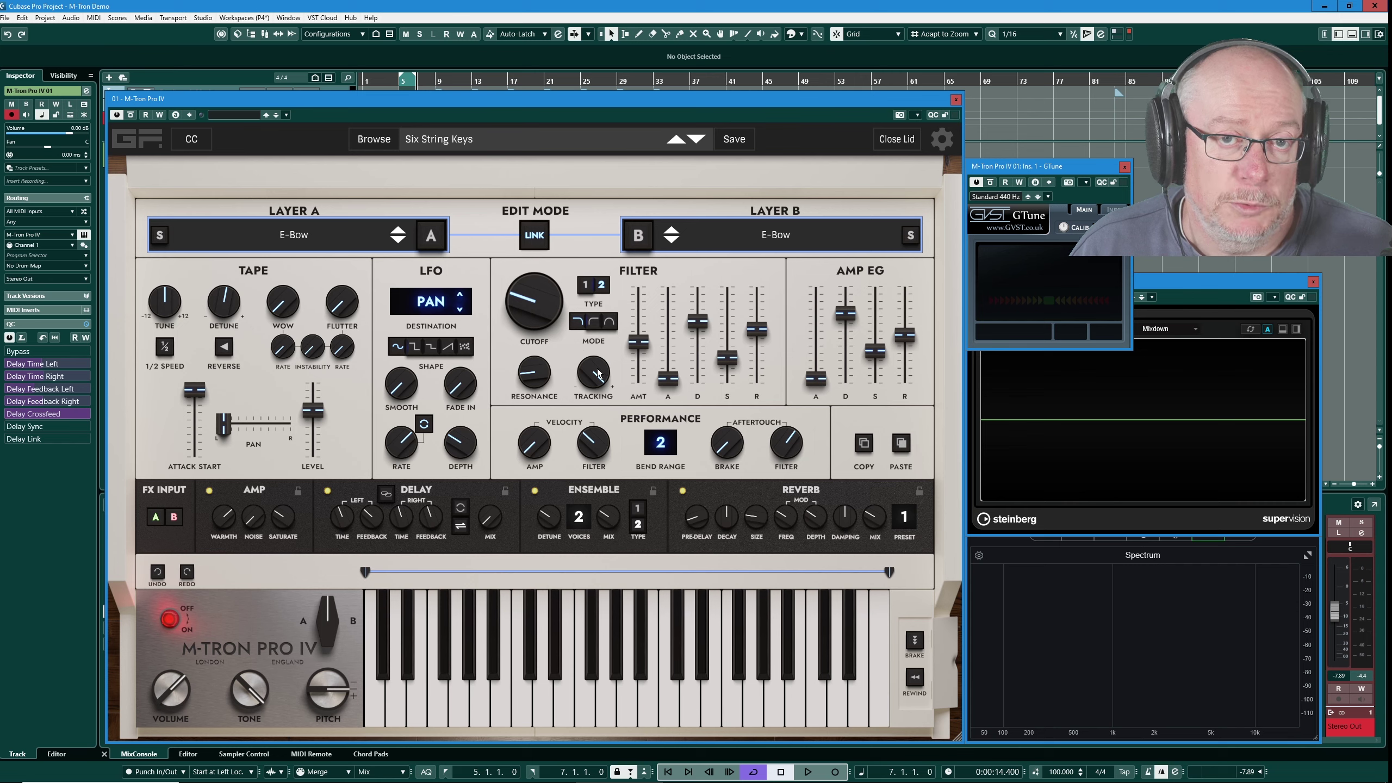
pyautogui.moveTo(599, 375); pyautogui.dragTo(635, 488)
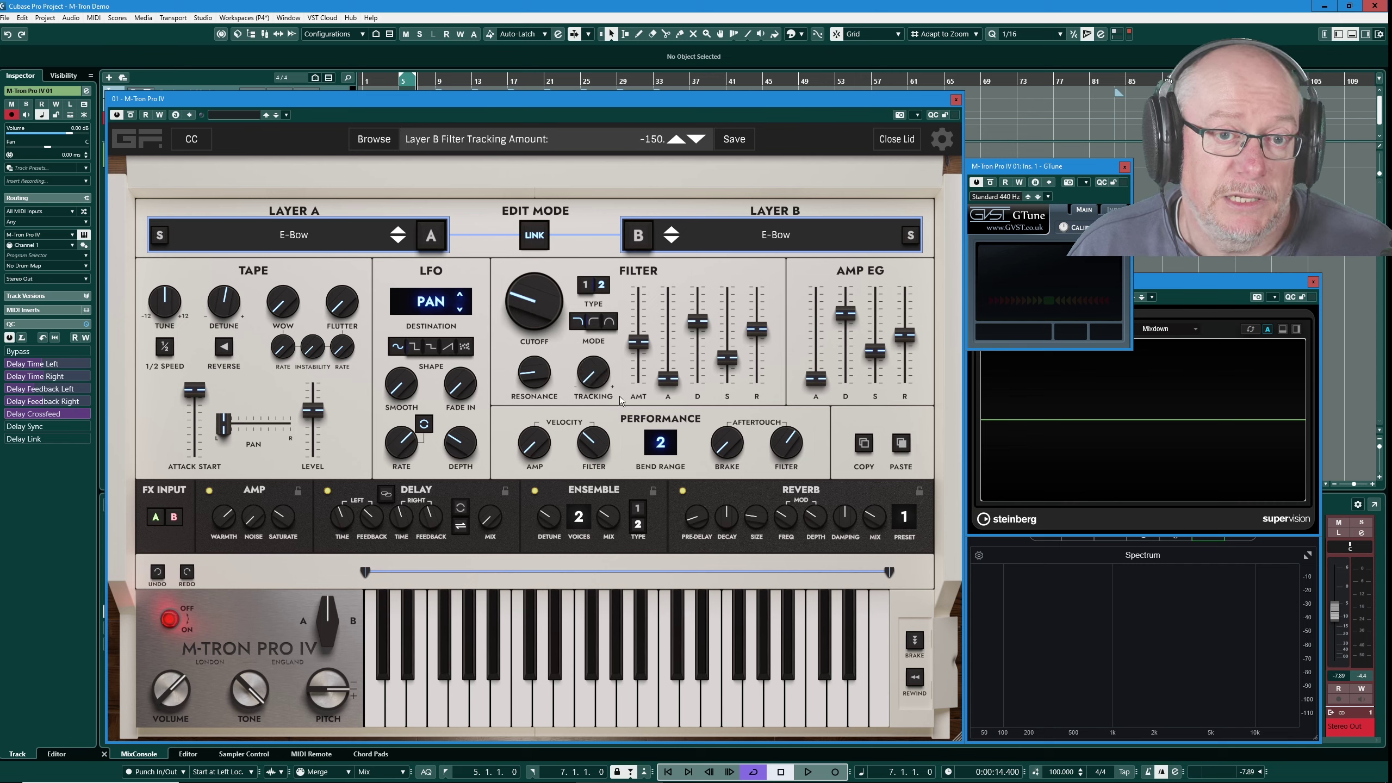
pyautogui.moveTo(604, 381); pyautogui.dragTo(589, 322)
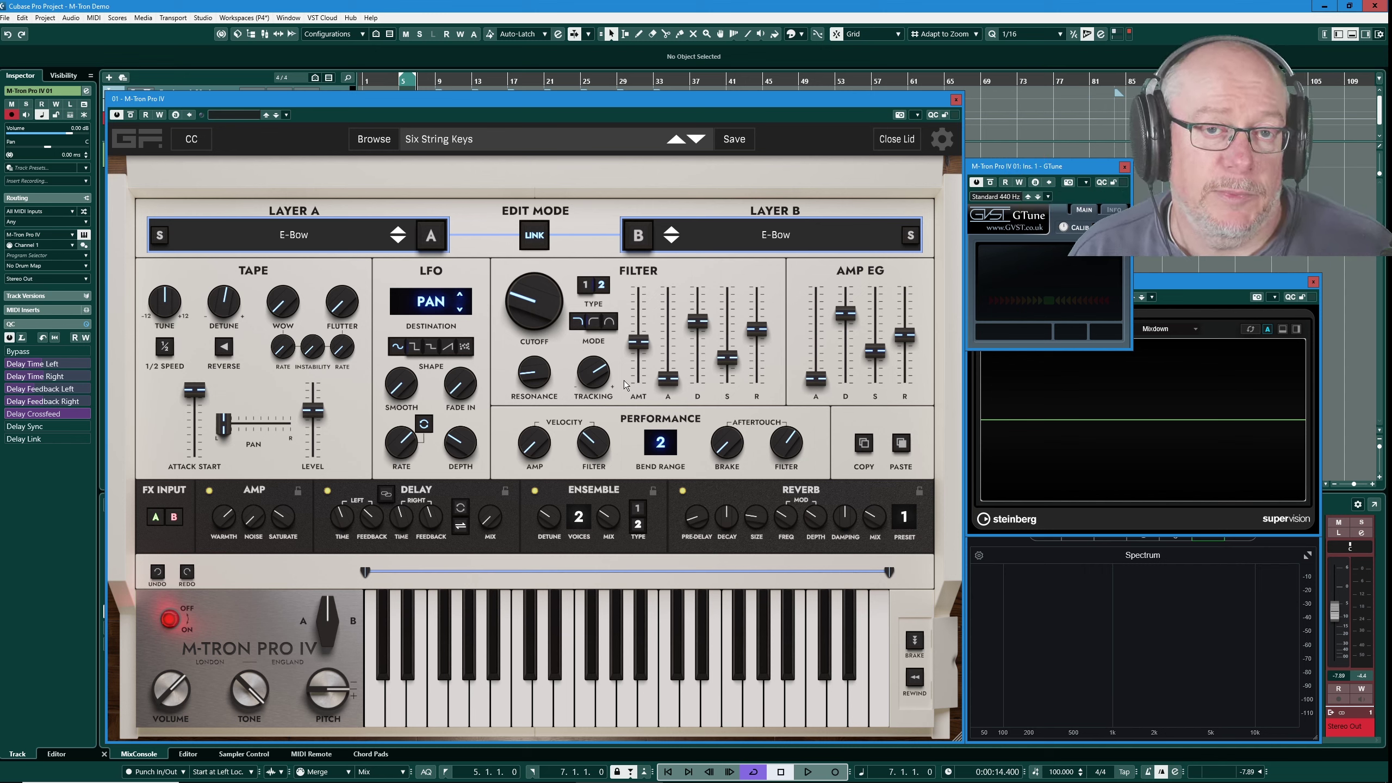
pyautogui.click(676, 139)
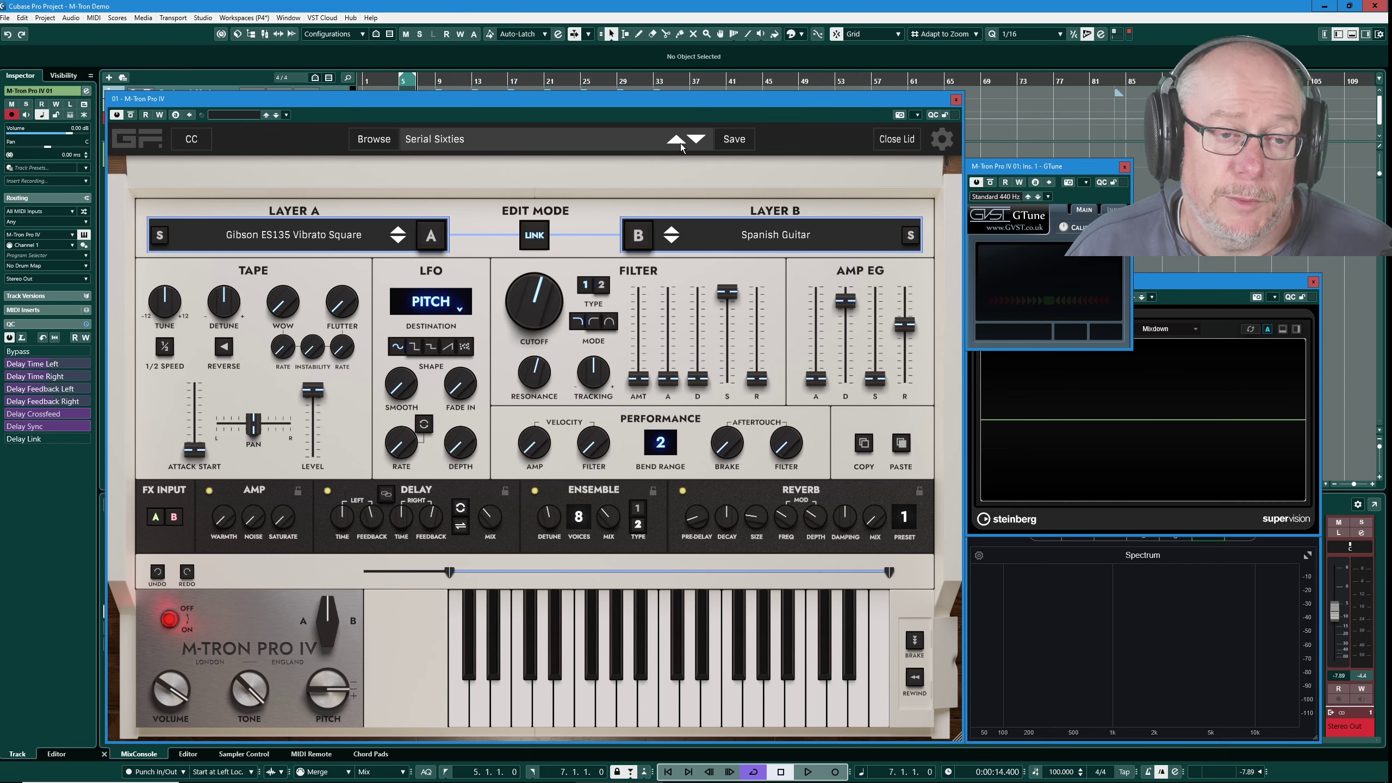
pyautogui.click(696, 139)
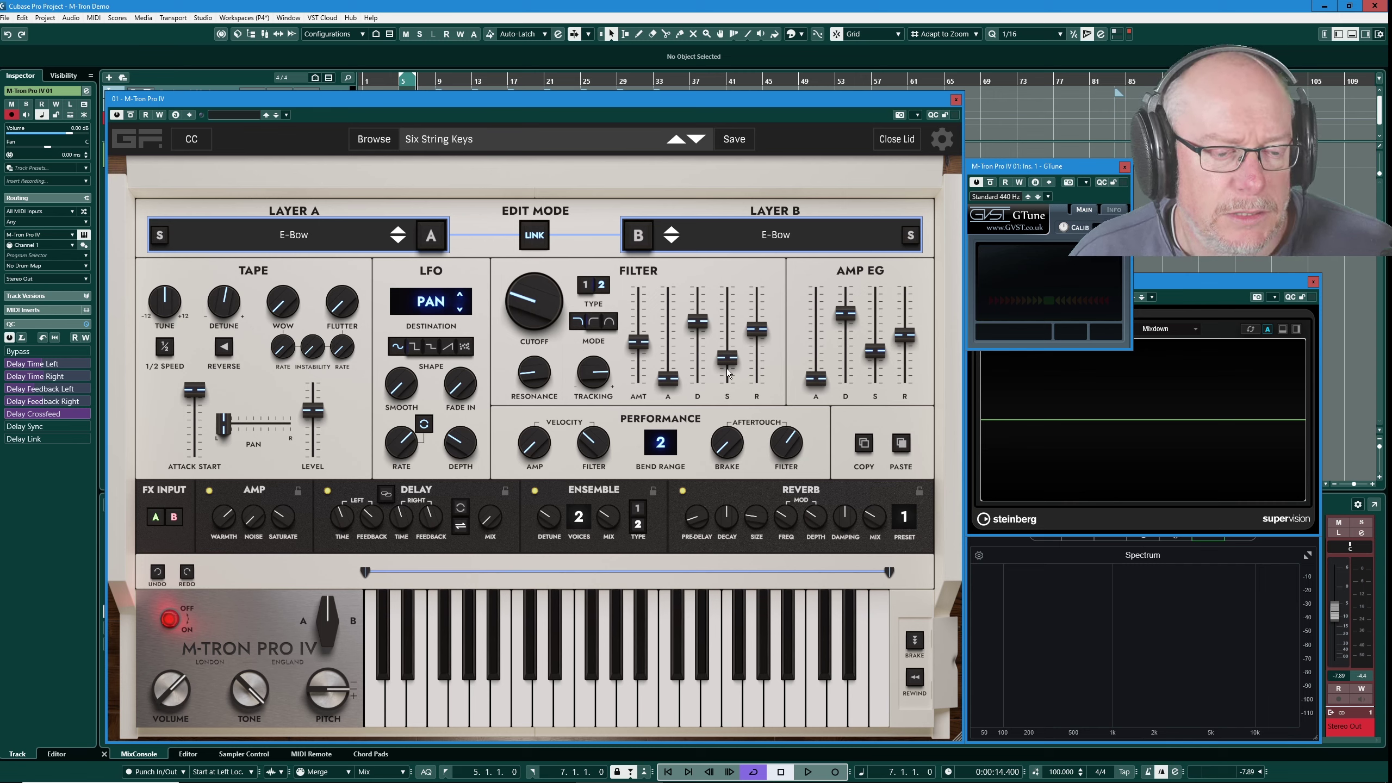
# Step: Raise both layers' filter Cutoff to about 682 Hz and their Resonance to about 0.48
pyautogui.moveTo(537, 310); pyautogui.dragTo(546, 278)
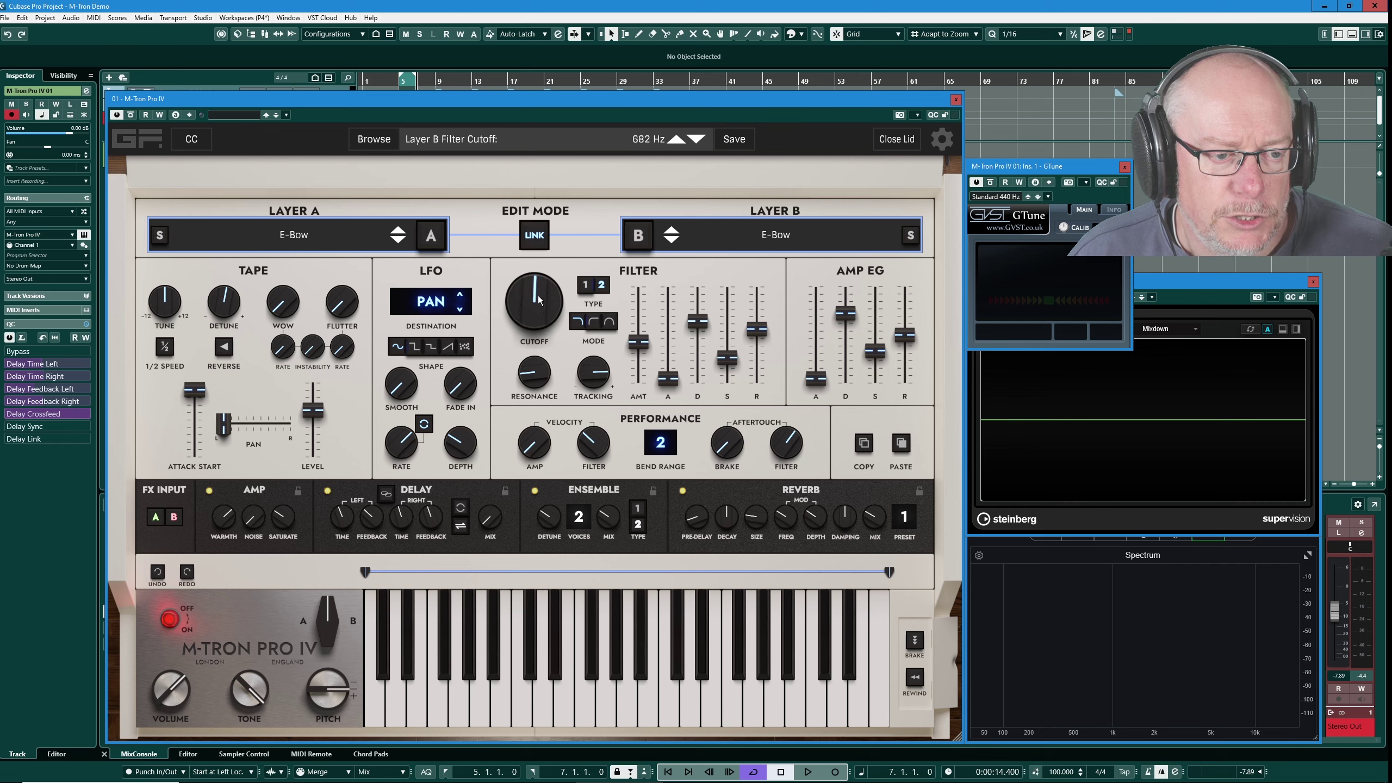
pyautogui.moveTo(542, 379); pyautogui.dragTo(543, 342)
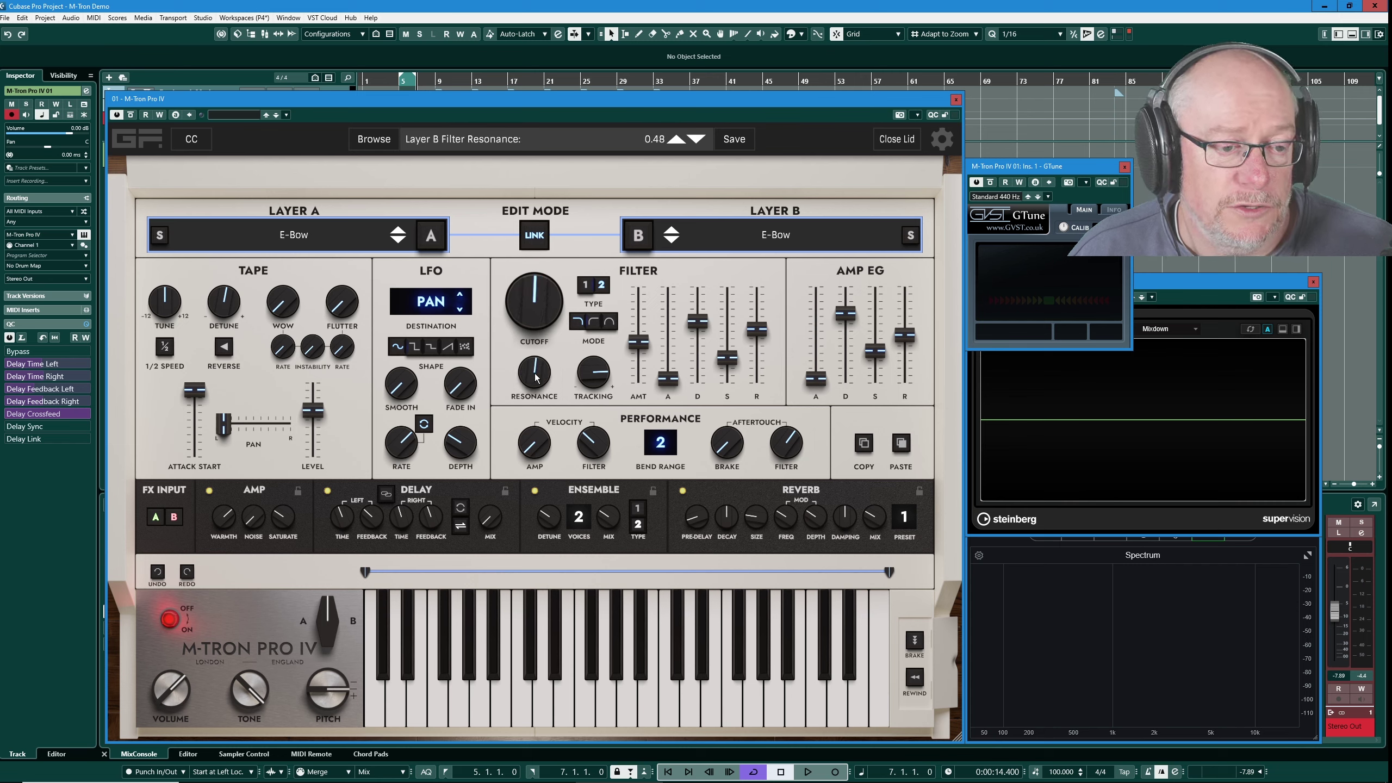
pyautogui.moveTo(537, 375); pyautogui.dragTo(532, 378)
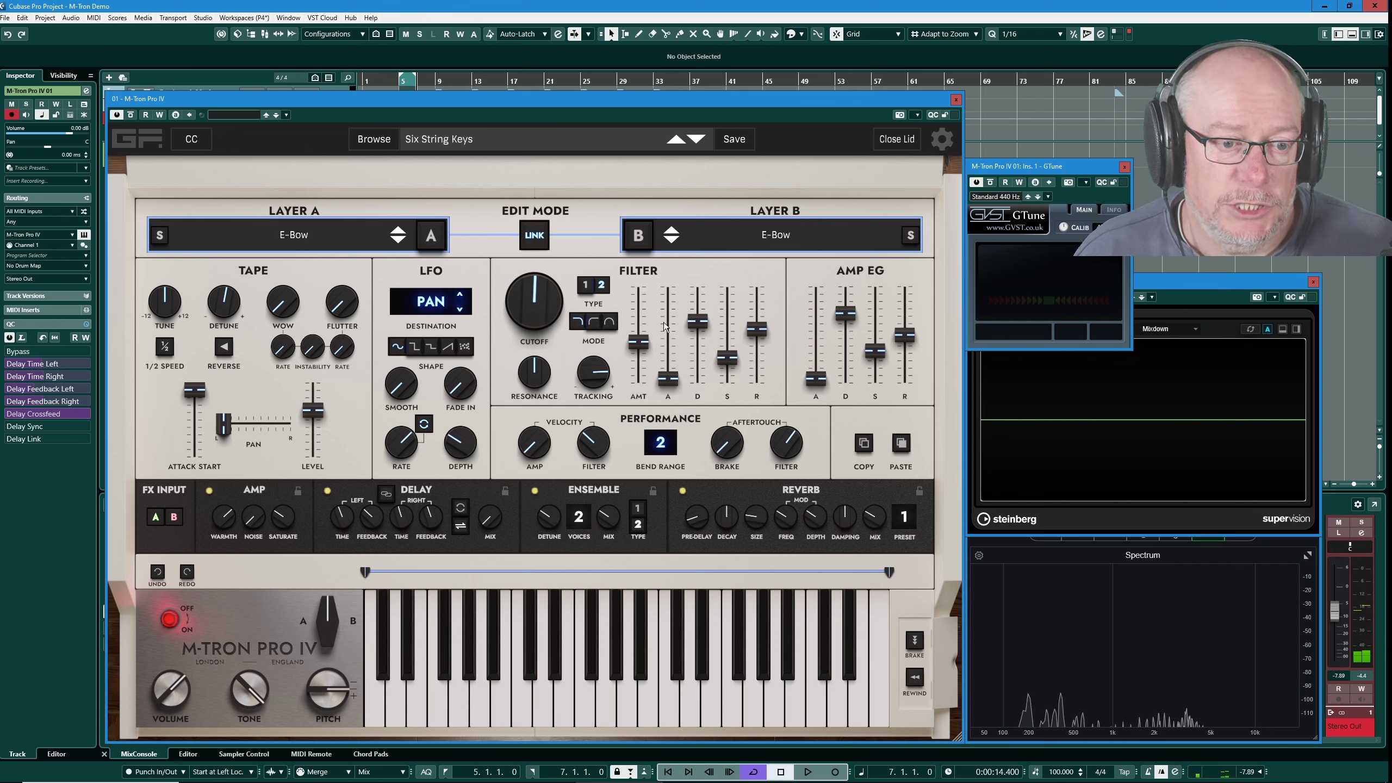
# Step: Lower the filter envelope's Amount, Decay, Sustain and Release to zero on both layers
pyautogui.moveTo(638, 342); pyautogui.dragTo(639, 384)
pyautogui.moveTo(697, 324); pyautogui.dragTo(707, 433)
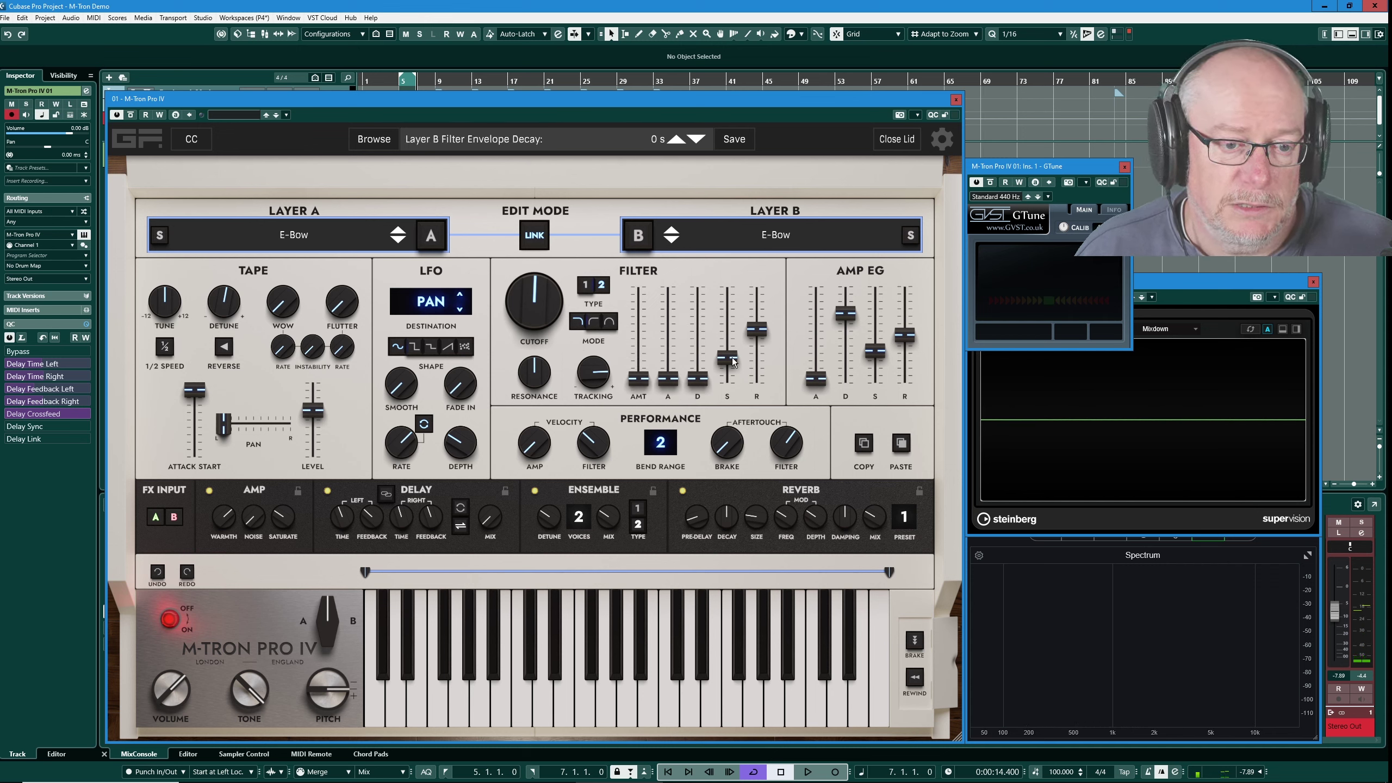
pyautogui.moveTo(732, 361); pyautogui.dragTo(765, 390)
pyautogui.moveTo(756, 330); pyautogui.dragTo(748, 397)
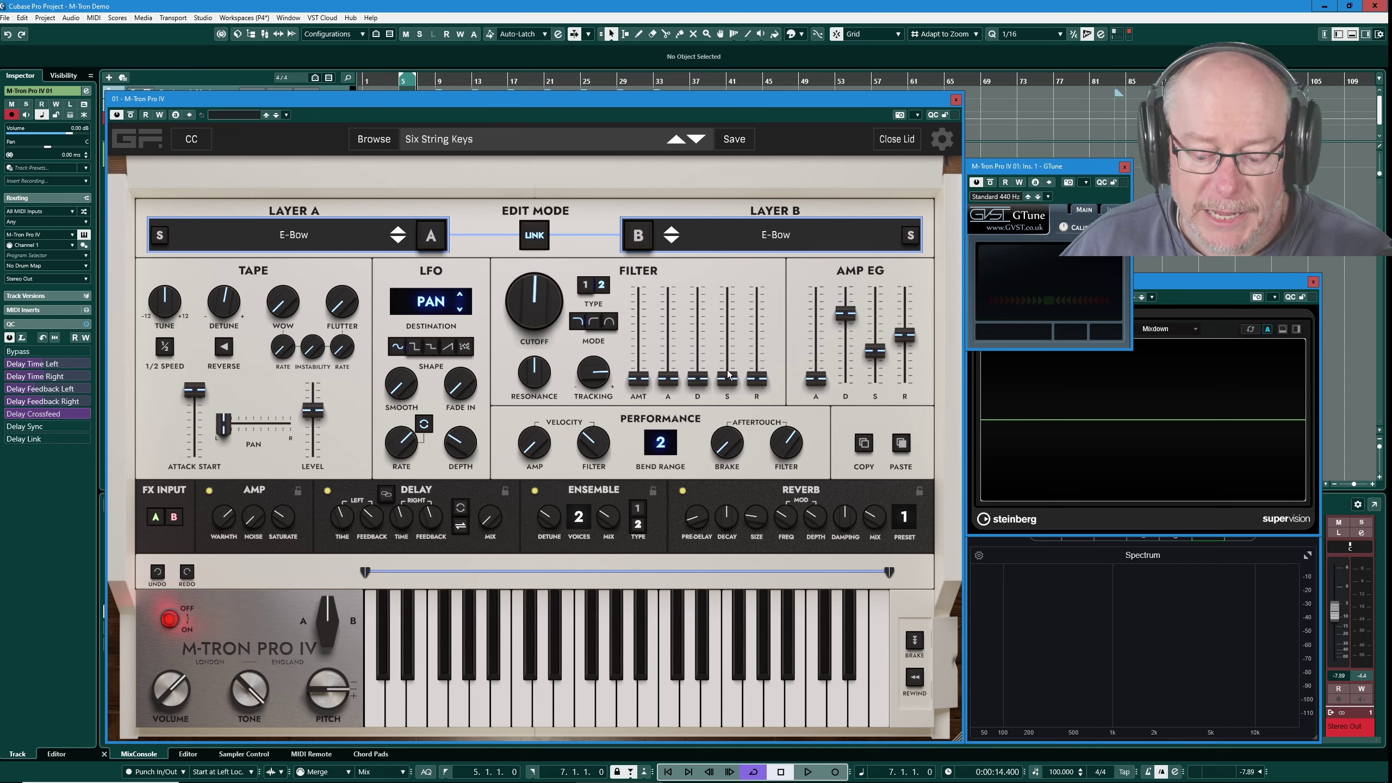
# Step: Set the filter envelope's Sustain to 1.00 and raise its Attack partway
pyautogui.moveTo(728, 374); pyautogui.dragTo(731, 263)
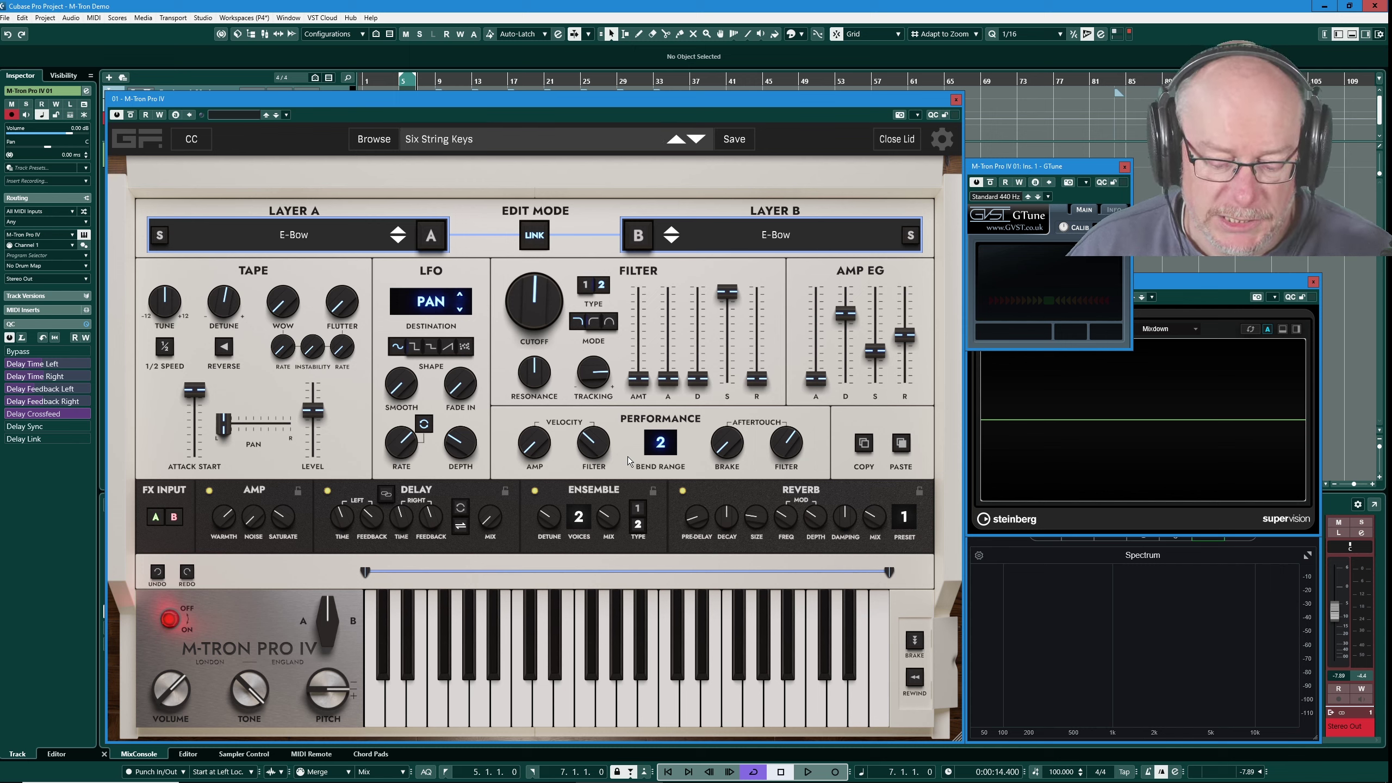
pyautogui.moveTo(726, 307)
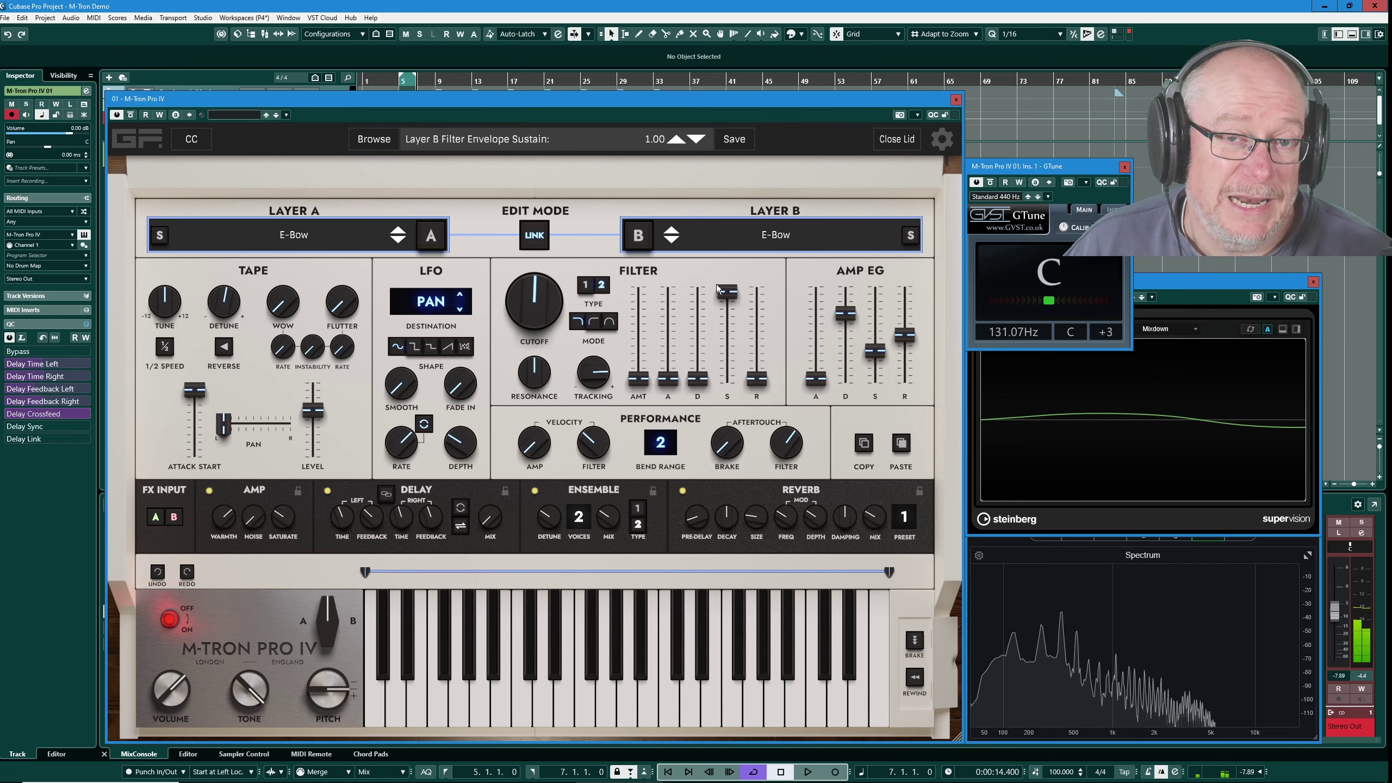
pyautogui.moveTo(667, 382); pyautogui.dragTo(669, 350)
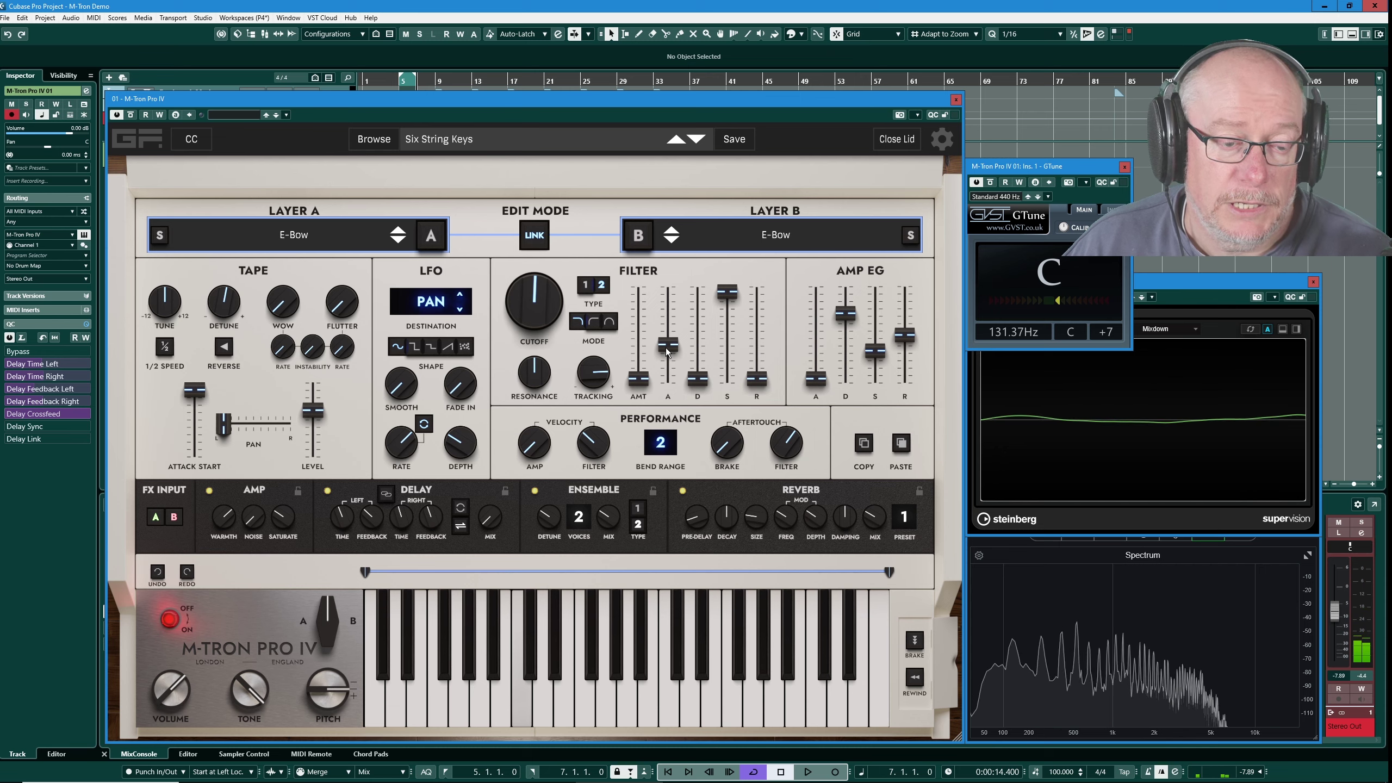
# Step: Drop the filter envelope's Sustain to zero and raise its Decay to about a quarter of its range beside the Attack
pyautogui.moveTo(727, 290); pyautogui.dragTo(721, 394)
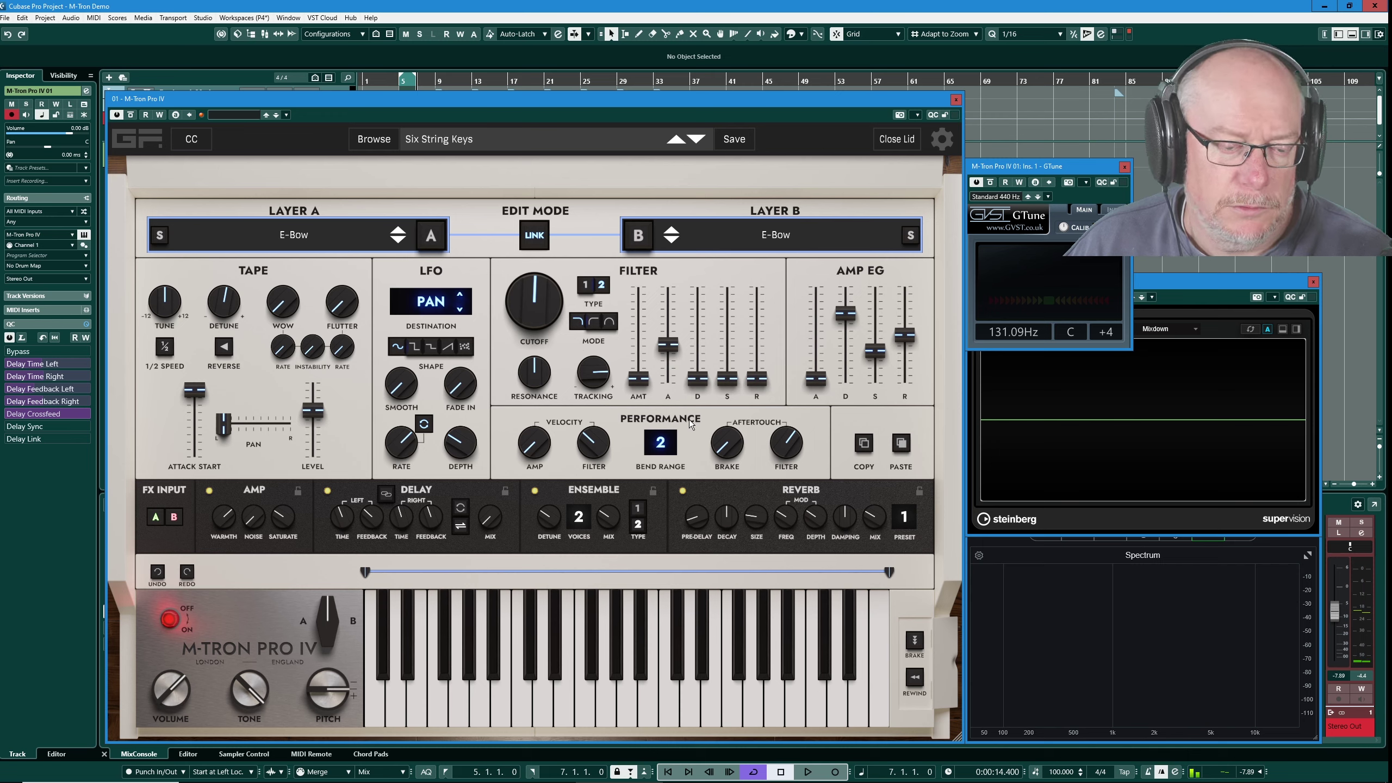
pyautogui.moveTo(698, 379); pyautogui.dragTo(667, 357)
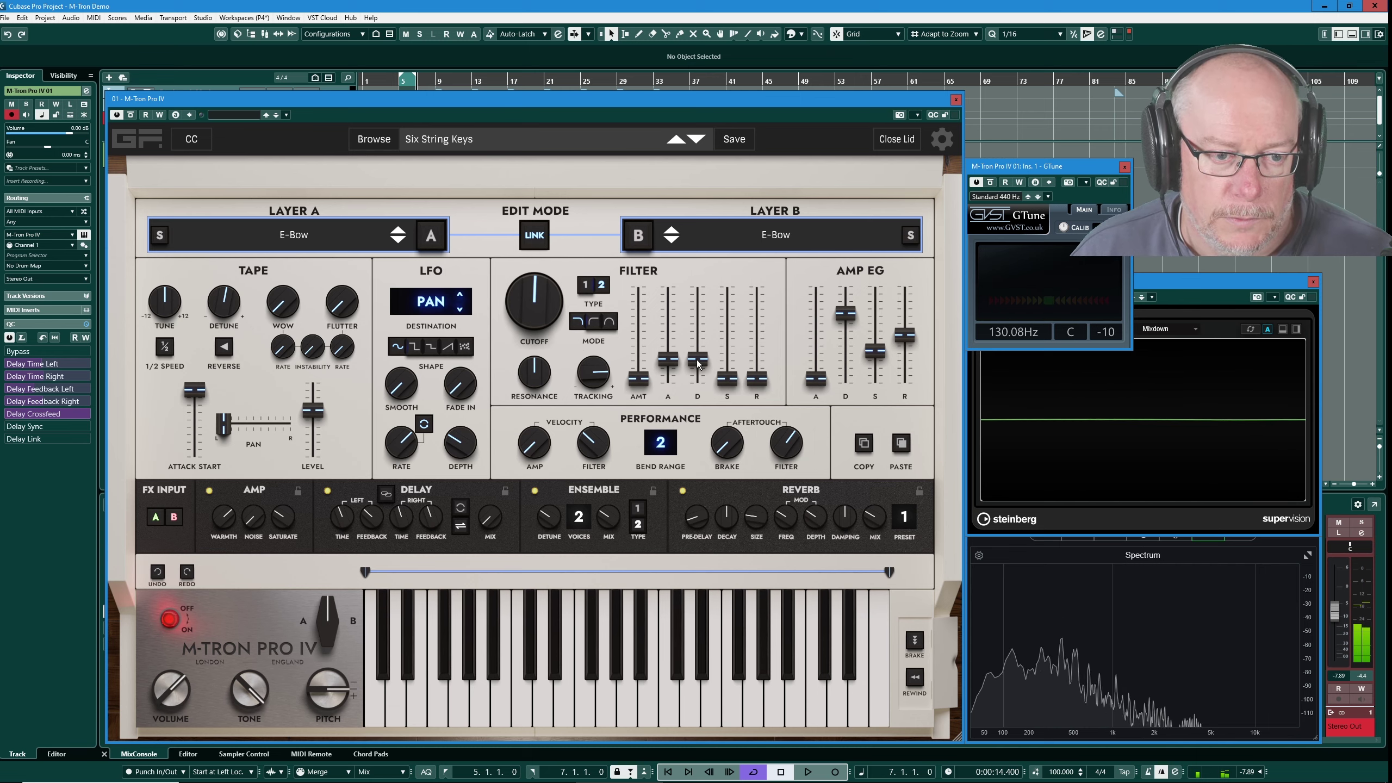
pyautogui.moveTo(698, 363)
pyautogui.mouseDown()
pyautogui.moveTo(674, 355)
pyautogui.moveTo(690, 366)
pyautogui.mouseUp()
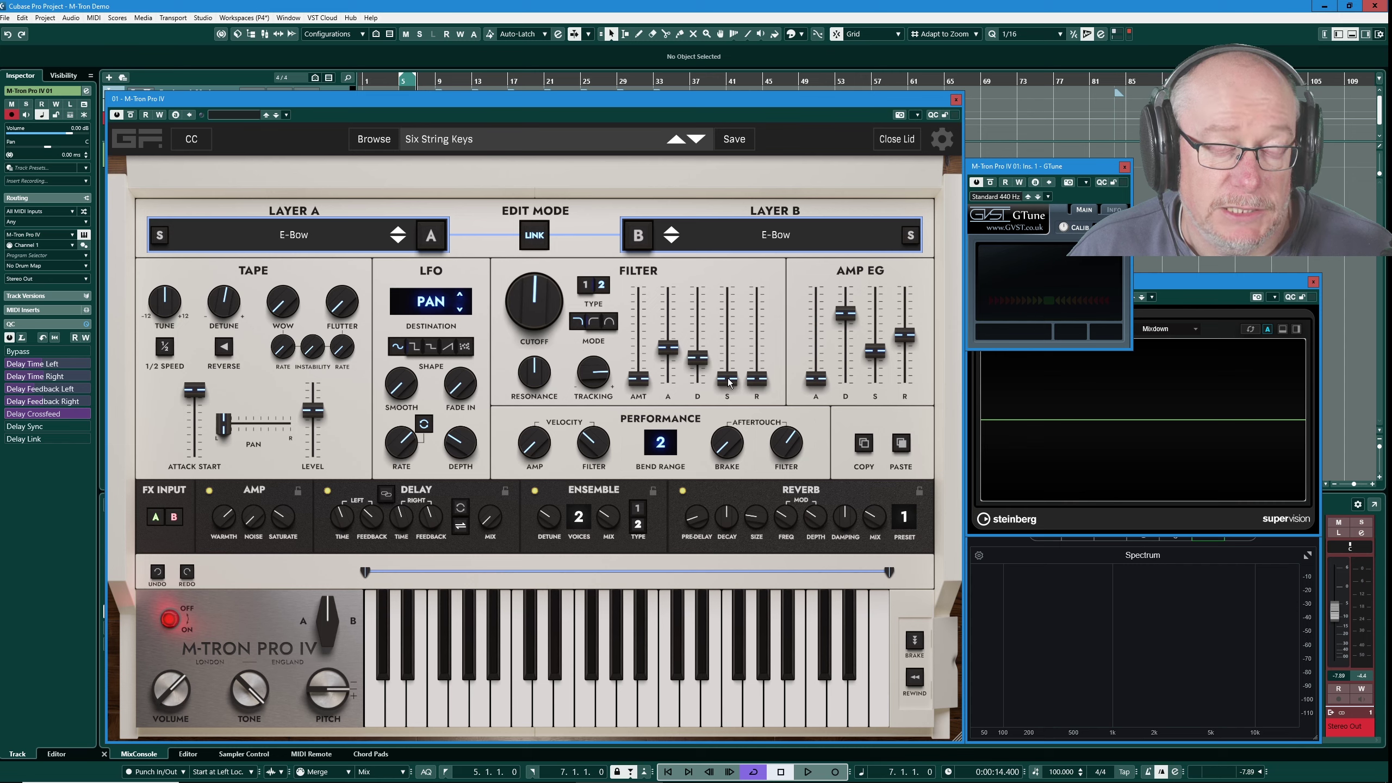
# Step: Return the filter envelope's Sustain to maximum and lengthen its Attack to over half its range
pyautogui.moveTo(729, 388)
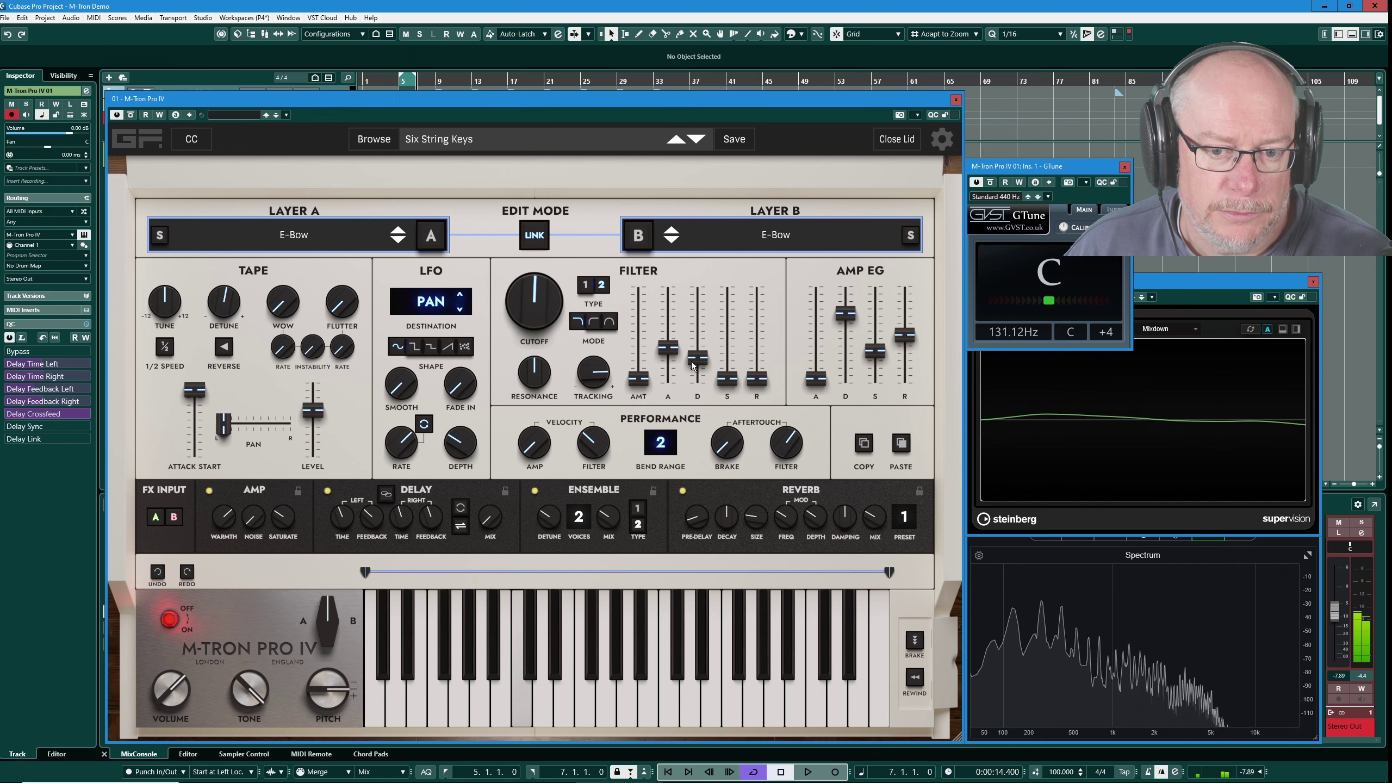
pyautogui.click(729, 383)
pyautogui.scroll(10, 728, 382)
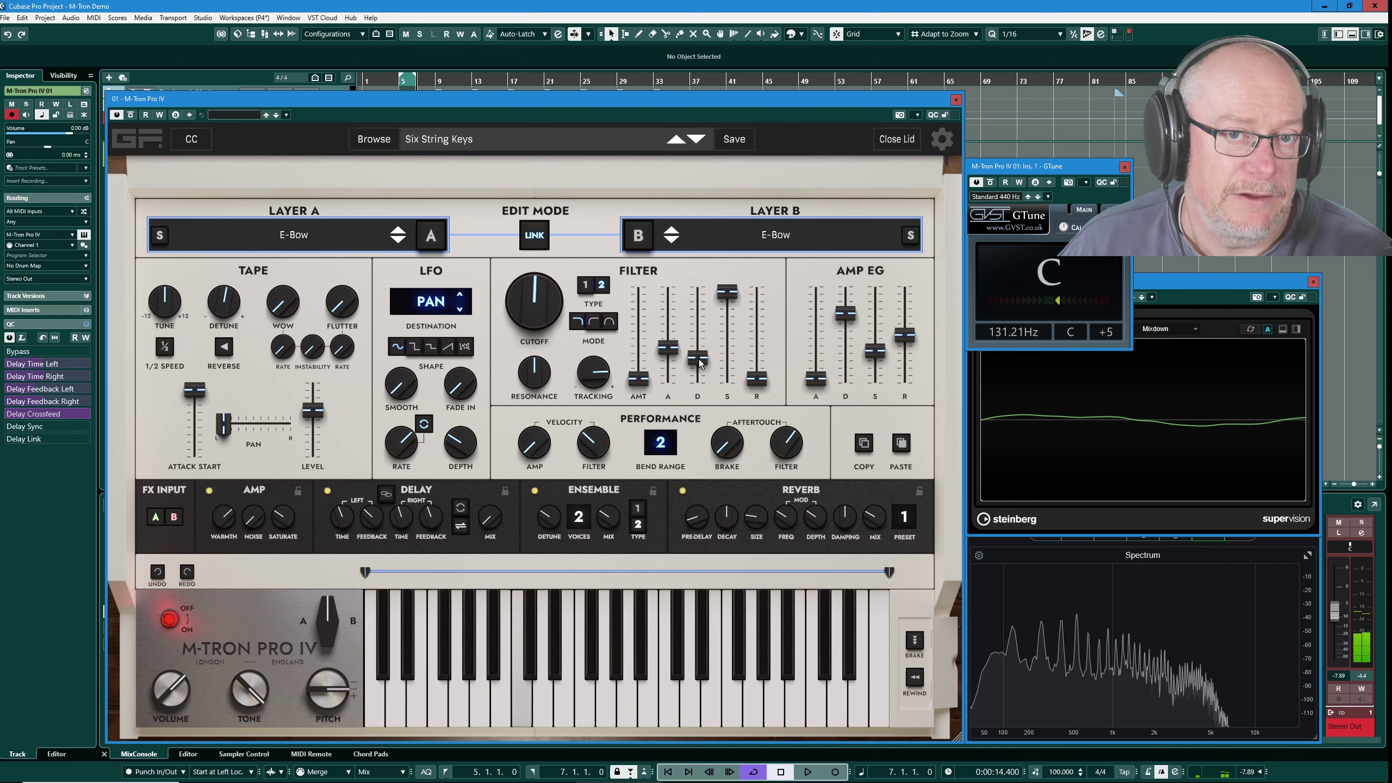
pyautogui.scroll(1, 668, 344)
pyautogui.moveTo(668, 344); pyautogui.dragTo(674, 328)
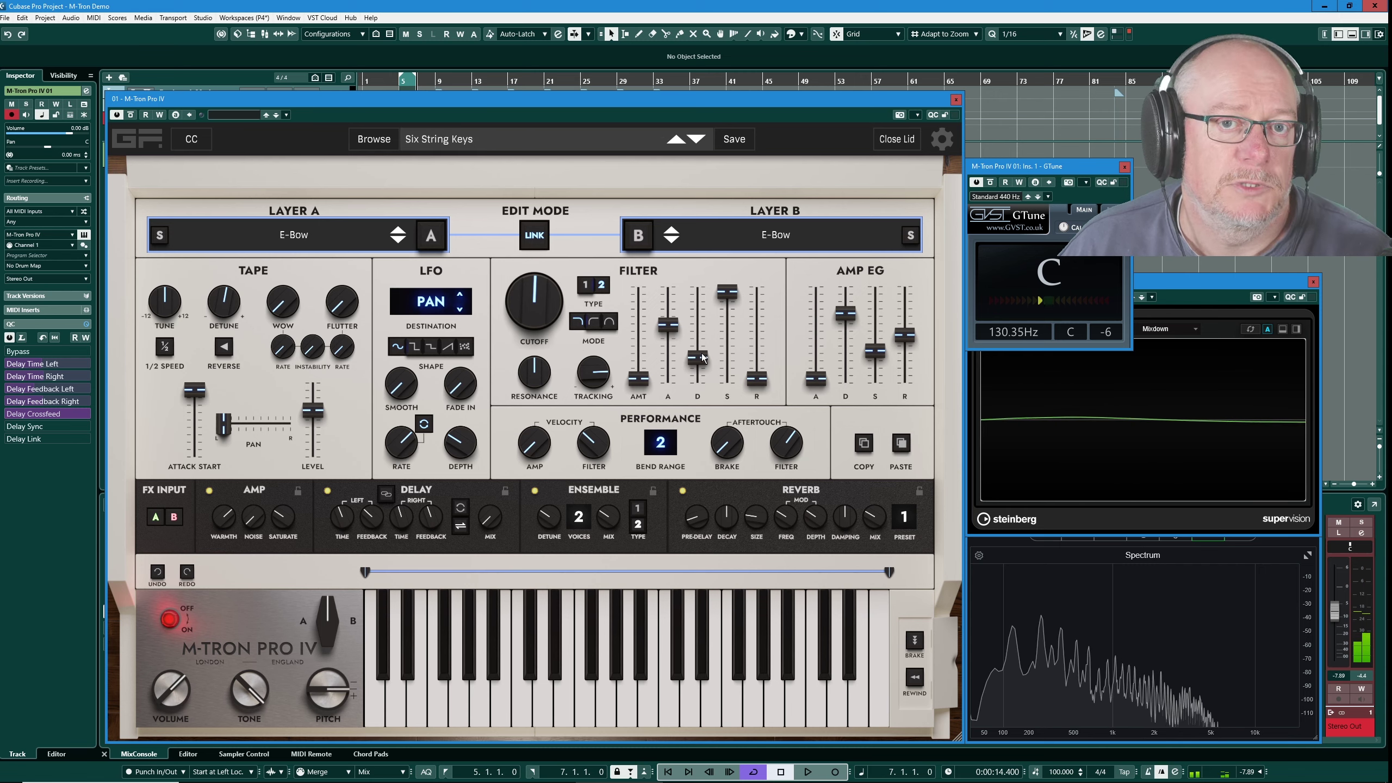
# Step: Shorten the filter envelope's Attack, drop its Sustain to zero, and try an envelope Amount of 0.30 before returning it to zero
pyautogui.moveTo(668, 332); pyautogui.dragTo(678, 358)
pyautogui.moveTo(726, 292); pyautogui.dragTo(727, 377)
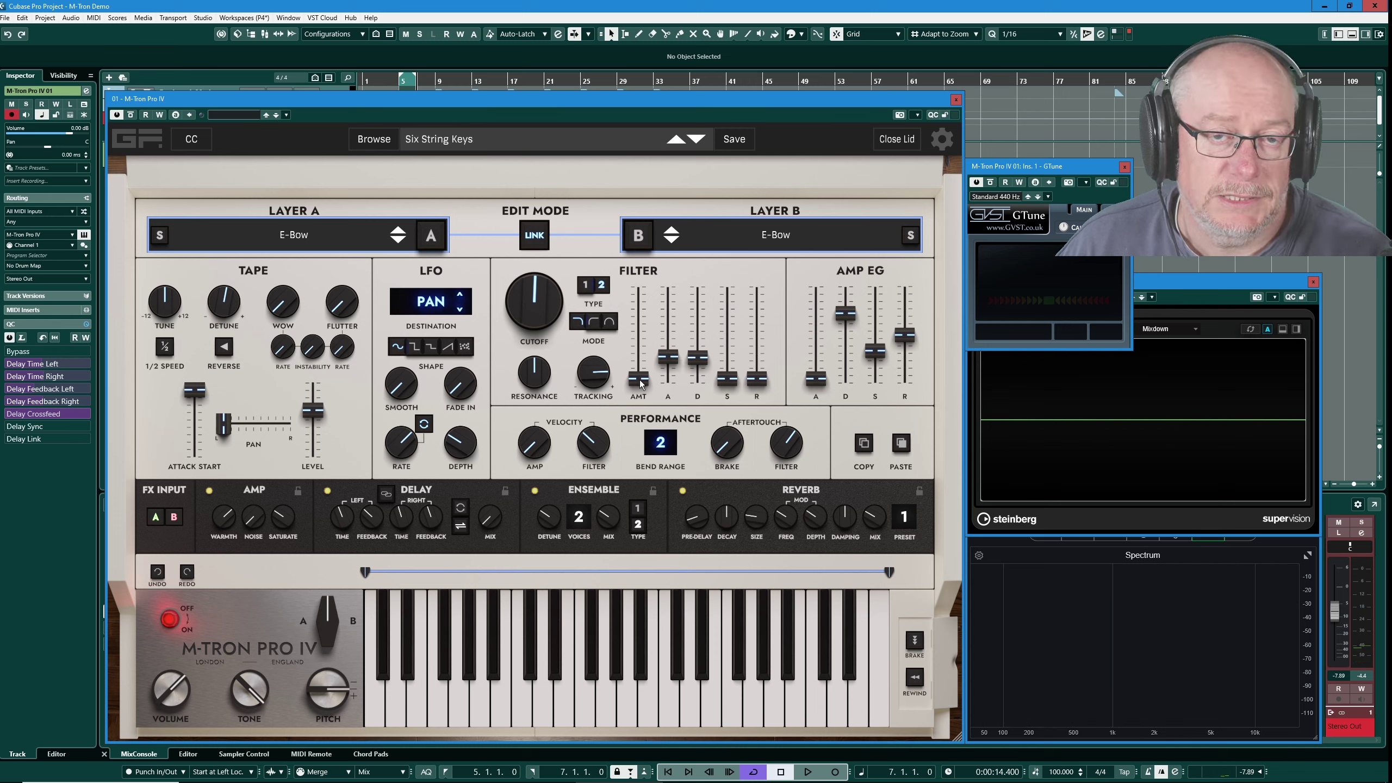
pyautogui.moveTo(641, 383); pyautogui.dragTo(648, 352)
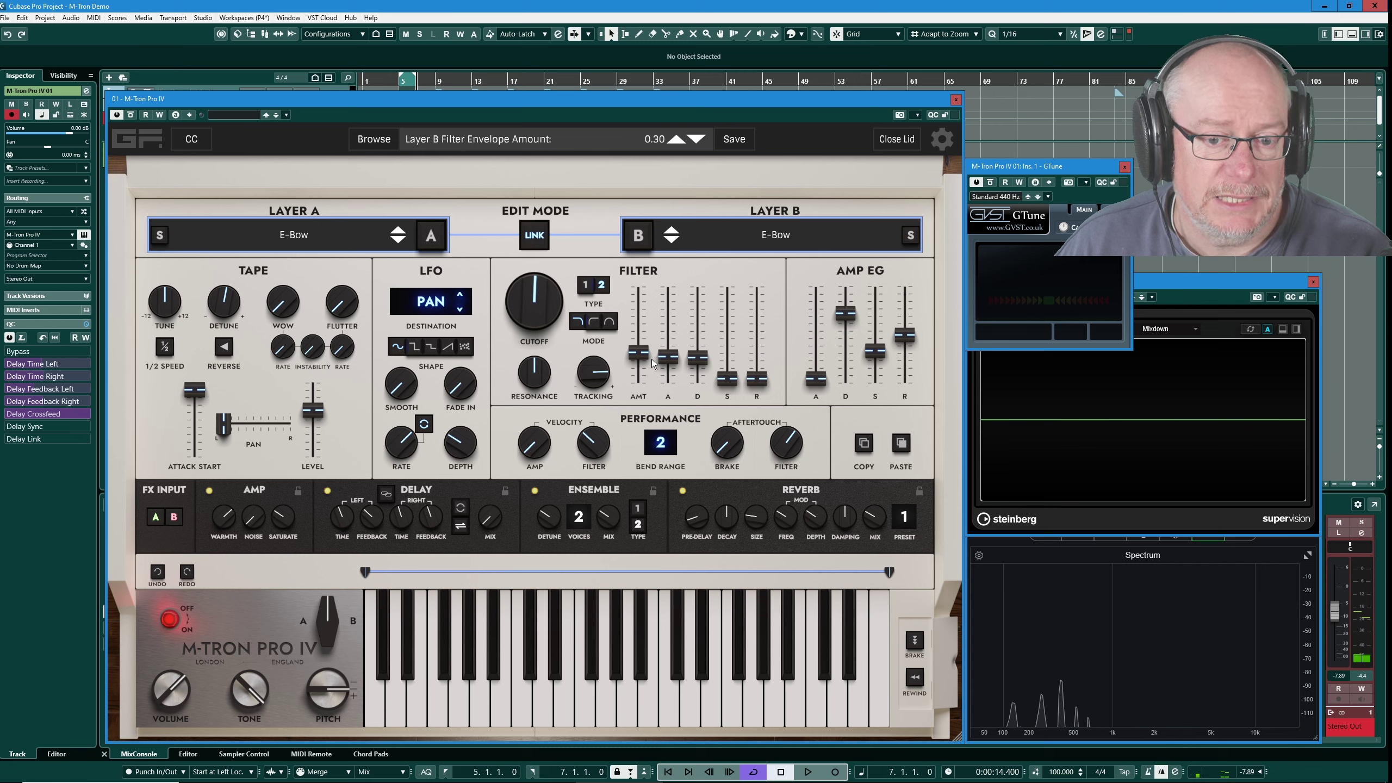
pyautogui.moveTo(648, 355); pyautogui.dragTo(633, 377)
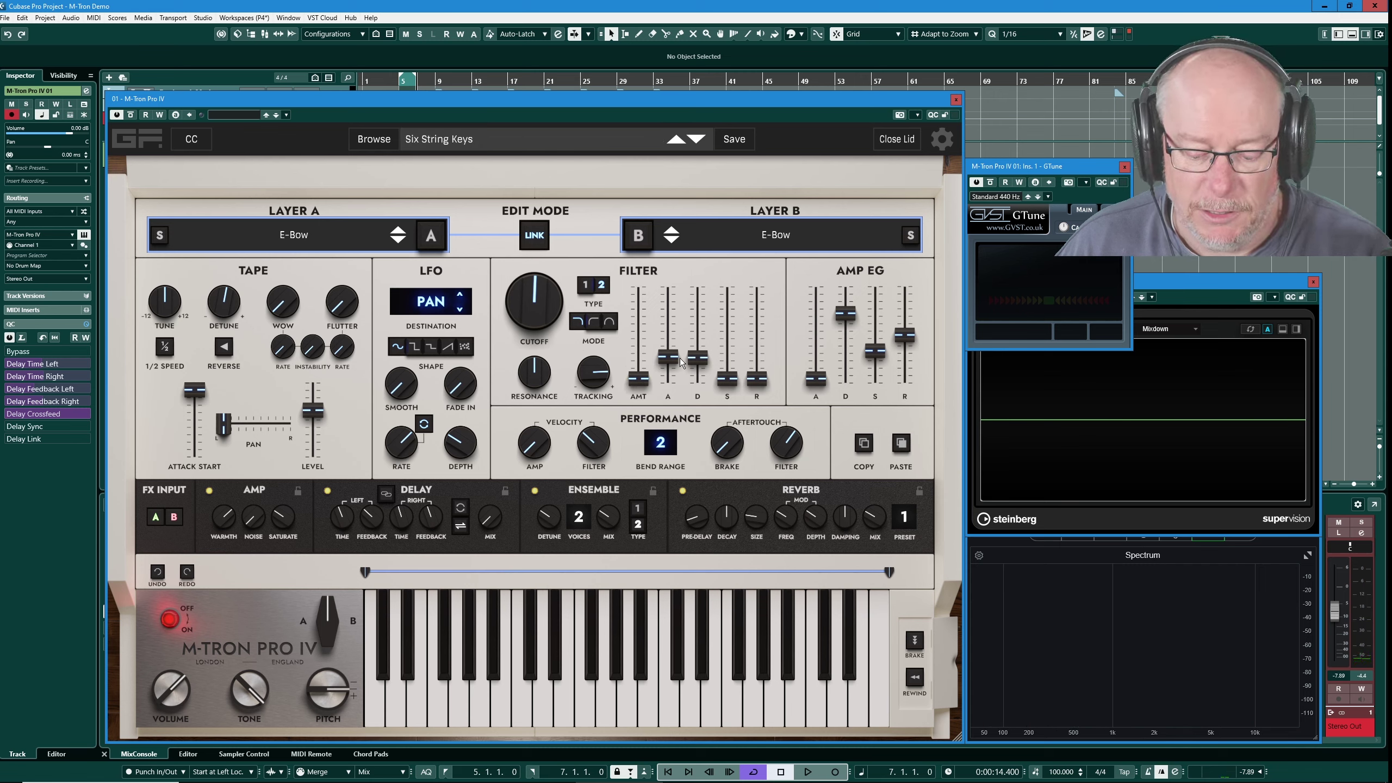
# Step: Drop the filter envelope's Attack to zero, and reset Decay and Sustain from zero to about a third and half of their range
pyautogui.moveTo(678, 363)
pyautogui.mouseDown()
pyautogui.moveTo(697, 398)
pyautogui.moveTo(698, 355)
pyautogui.mouseUp()
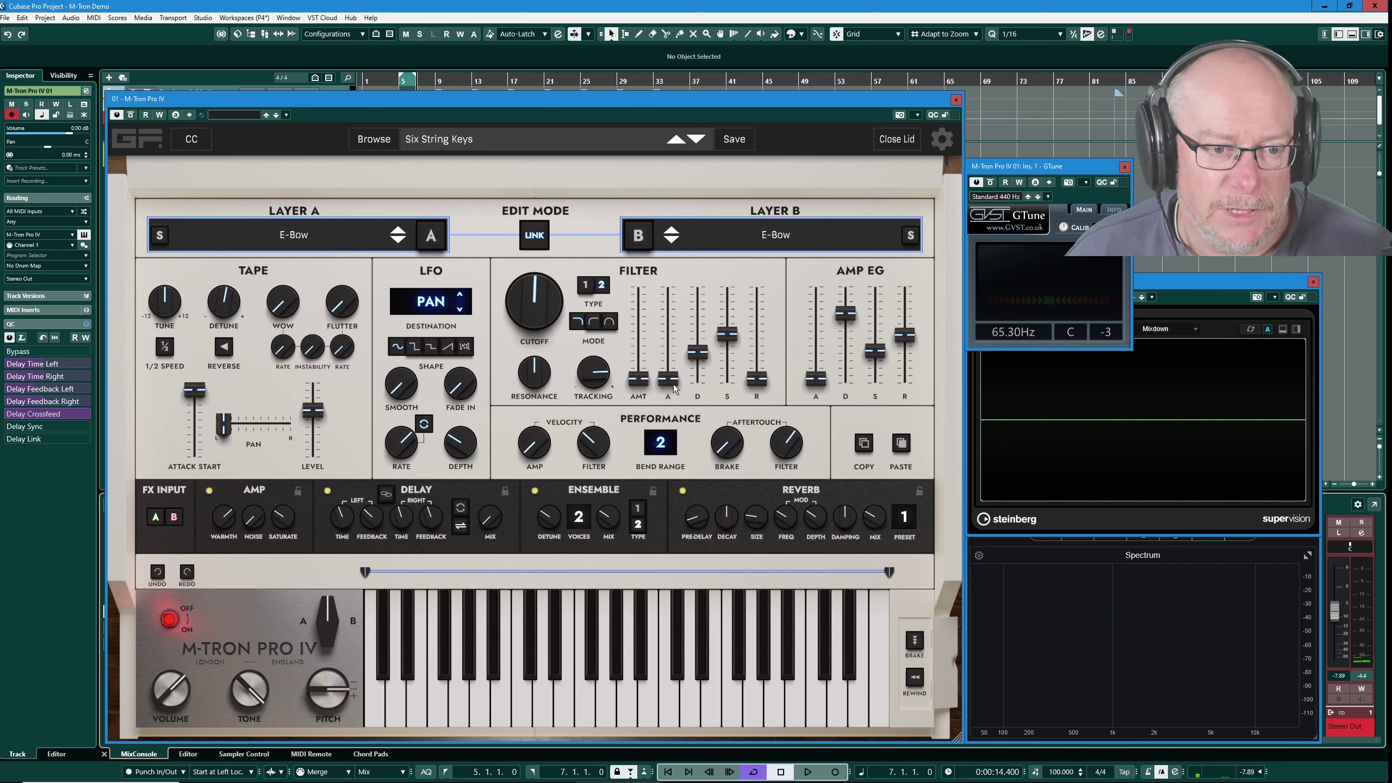
pyautogui.moveTo(704, 356); pyautogui.dragTo(705, 380)
pyautogui.moveTo(734, 334); pyautogui.dragTo(734, 379)
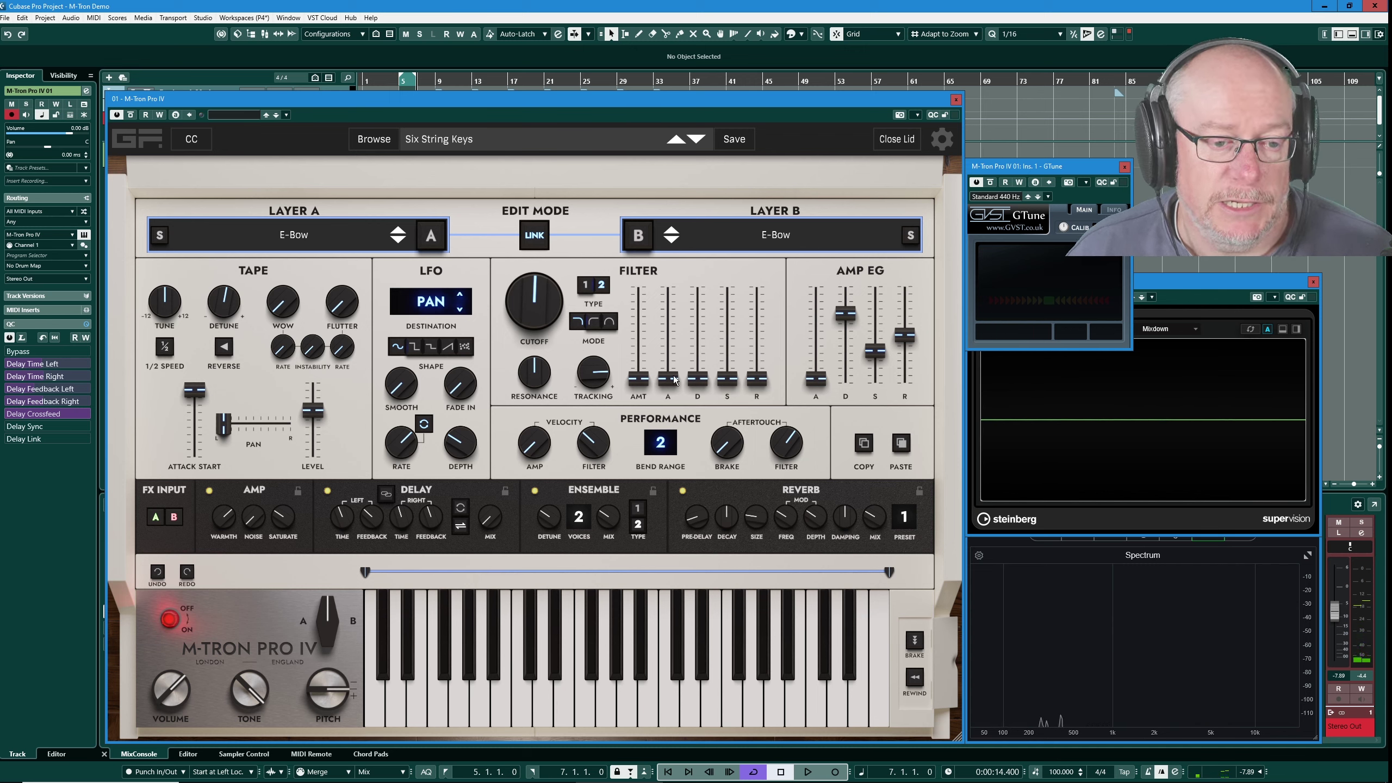
pyautogui.moveTo(668, 379); pyautogui.dragTo(736, 342)
pyautogui.click(729, 379)
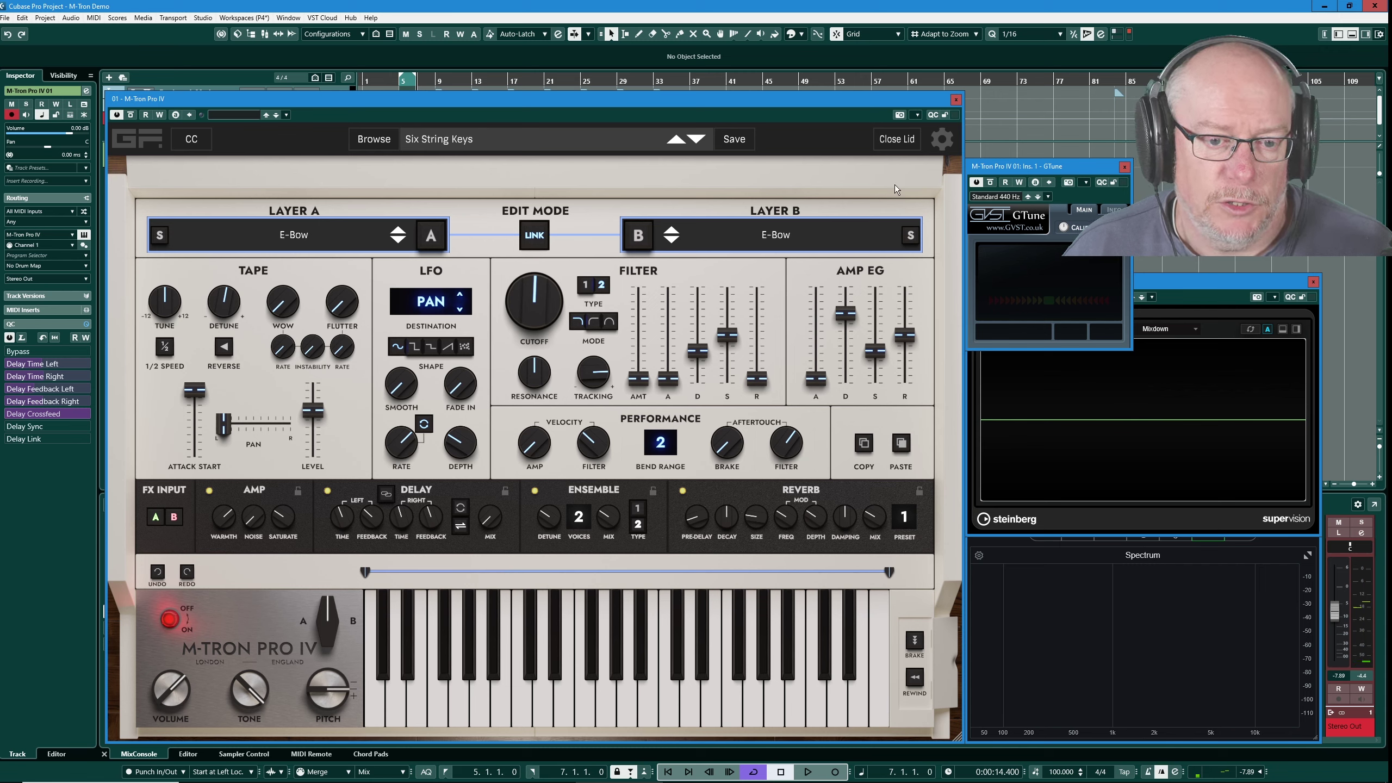
# Step: Set the amp envelope's Sustain to 0.00, shorten its Decay and lower its Release to zero on both layers
pyautogui.moveTo(875, 360)
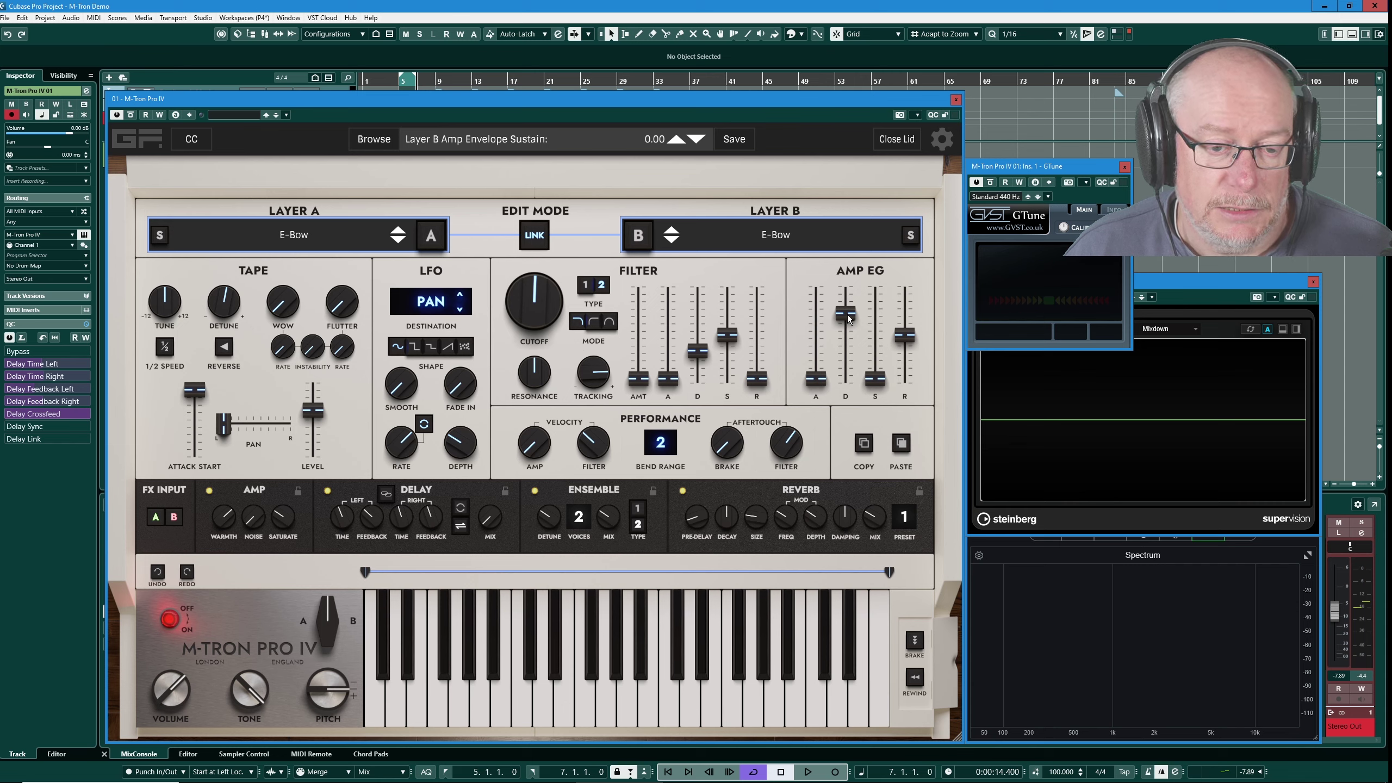
pyautogui.moveTo(845, 313); pyautogui.dragTo(848, 345)
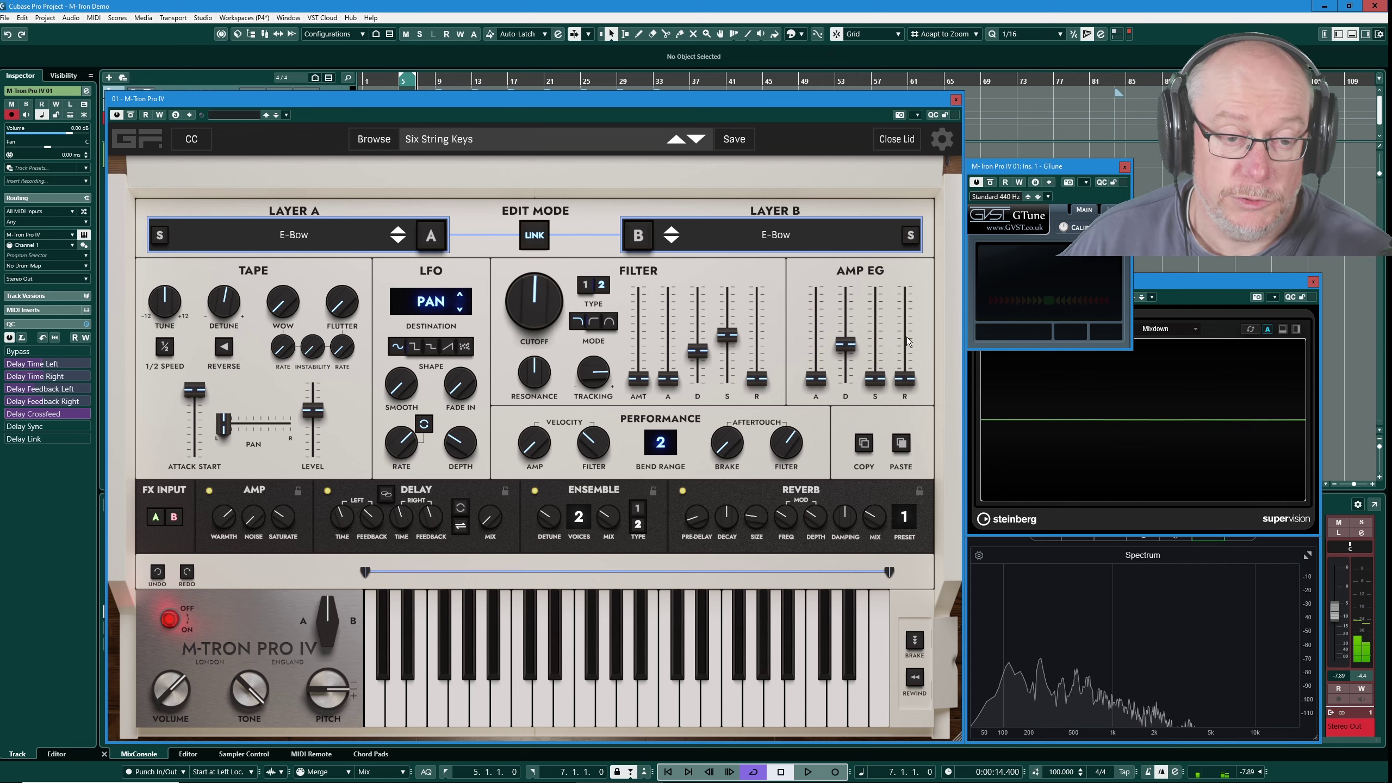
# Step: Shorten the amp envelope's Decay to about a quarter, try a slight Attack before returning it to zero, and raise Sustain to about 40 percent
pyautogui.moveTo(849, 338); pyautogui.dragTo(841, 360)
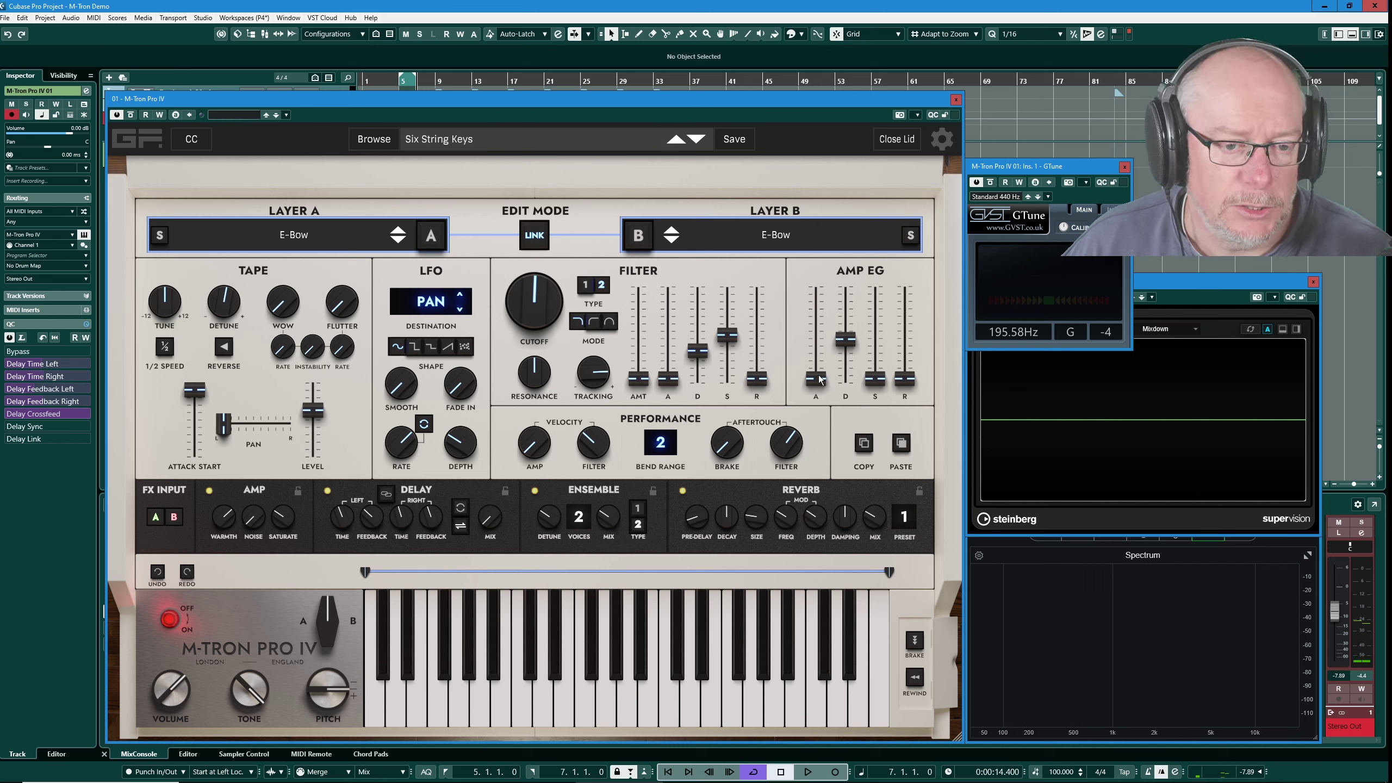
pyautogui.moveTo(820, 378); pyautogui.dragTo(832, 374)
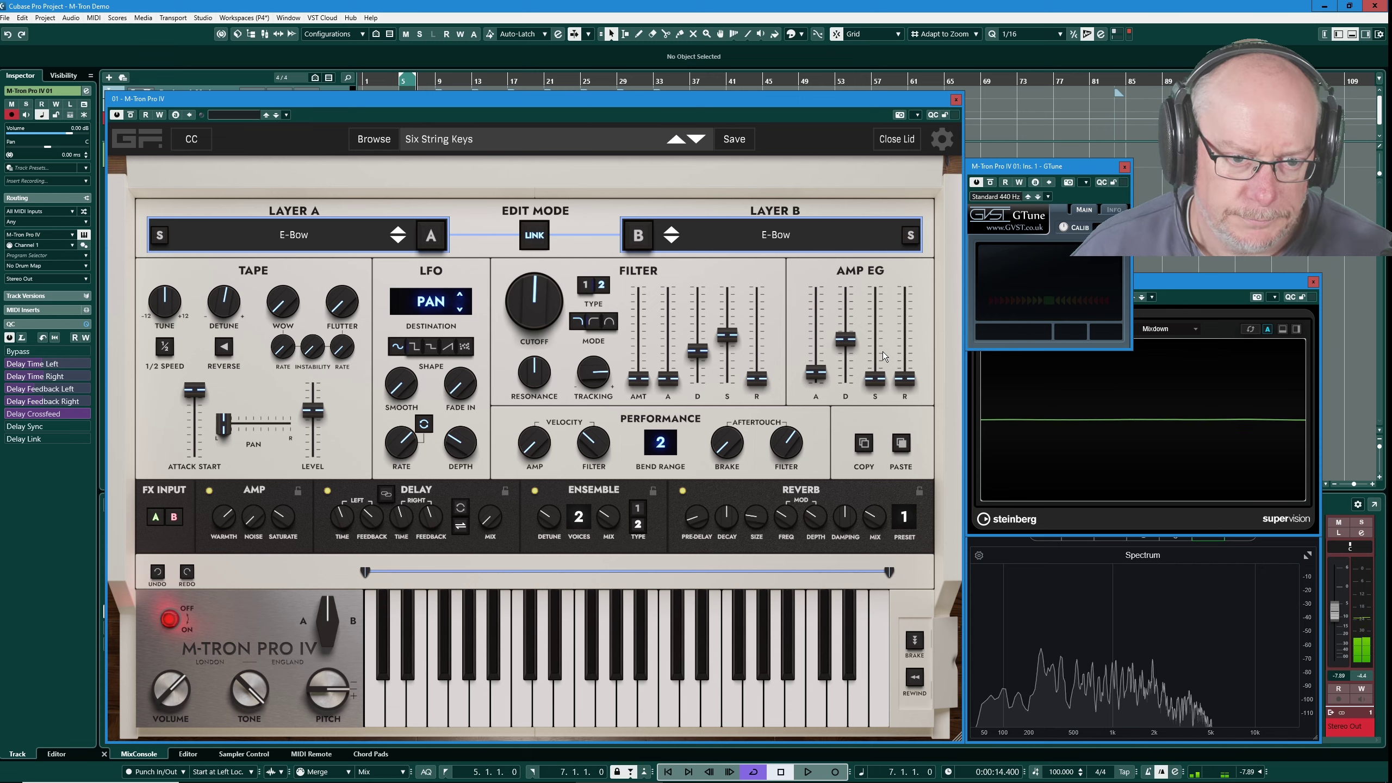
pyautogui.moveTo(883, 351)
pyautogui.mouseDown()
pyautogui.moveTo(815, 379)
pyautogui.moveTo(848, 343)
pyautogui.moveTo(883, 345)
pyautogui.mouseUp()
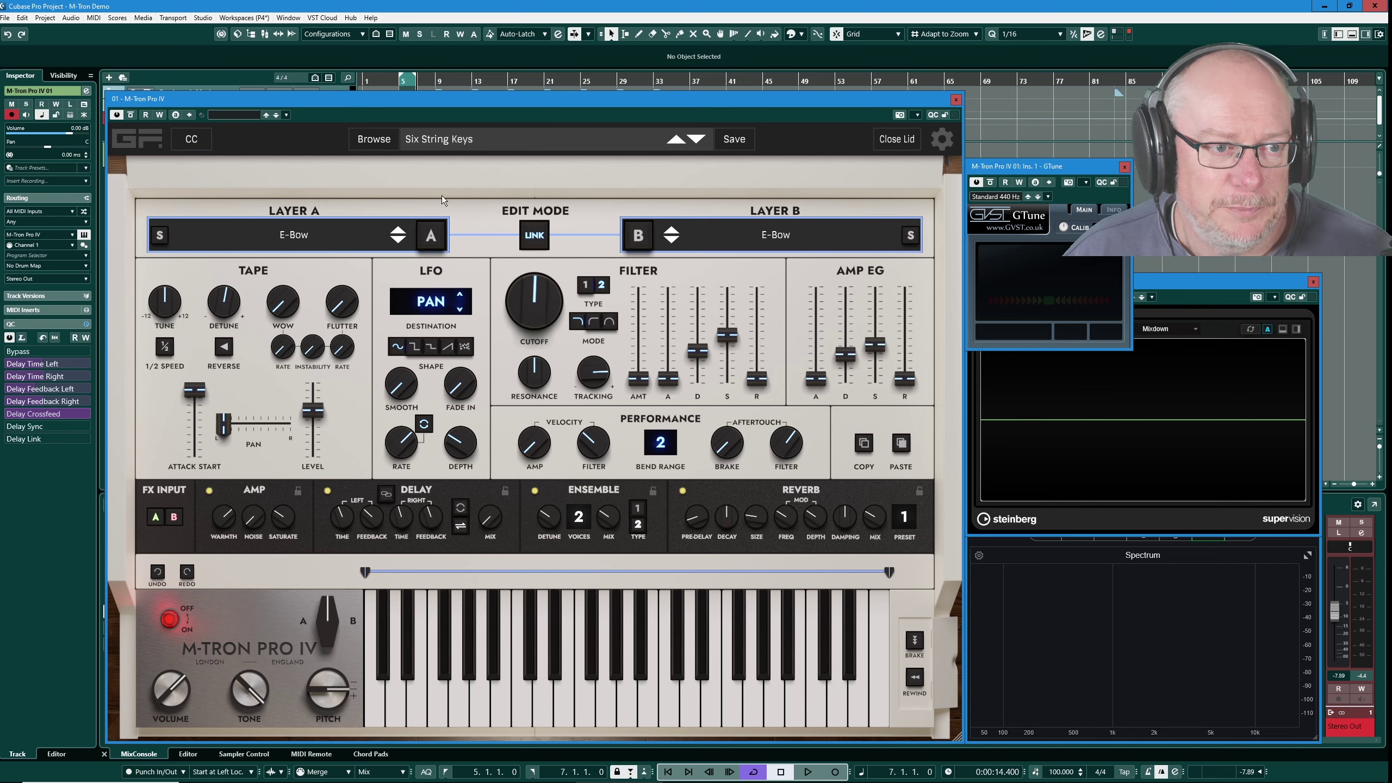
# Step: Search the patch browser for "serr" and load the Serriculturing preset
pyautogui.click(470, 141)
pyautogui.press('BackSpace')
pyautogui.press('BackSpace')
pyautogui.press('BackSpace')
pyautogui.write('serr')
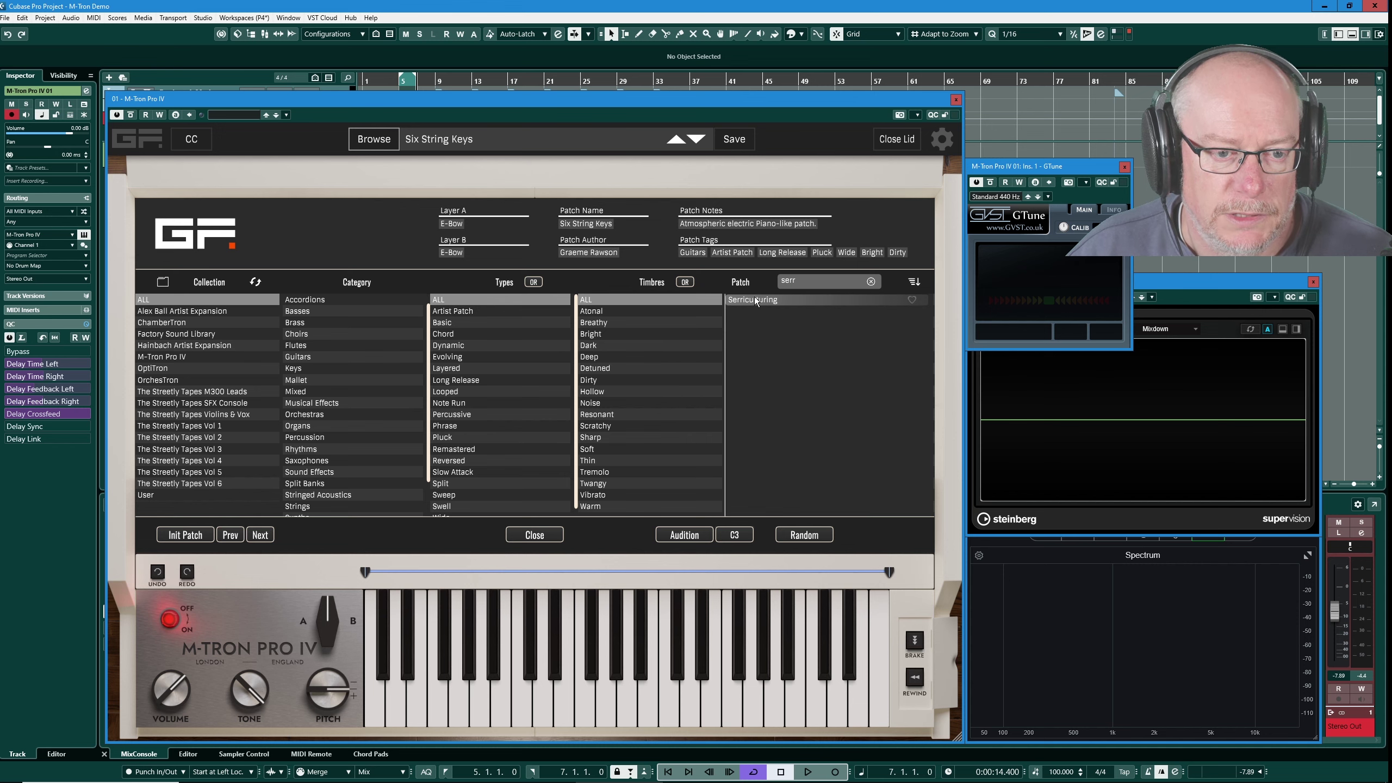
pyautogui.doubleClick(752, 299)
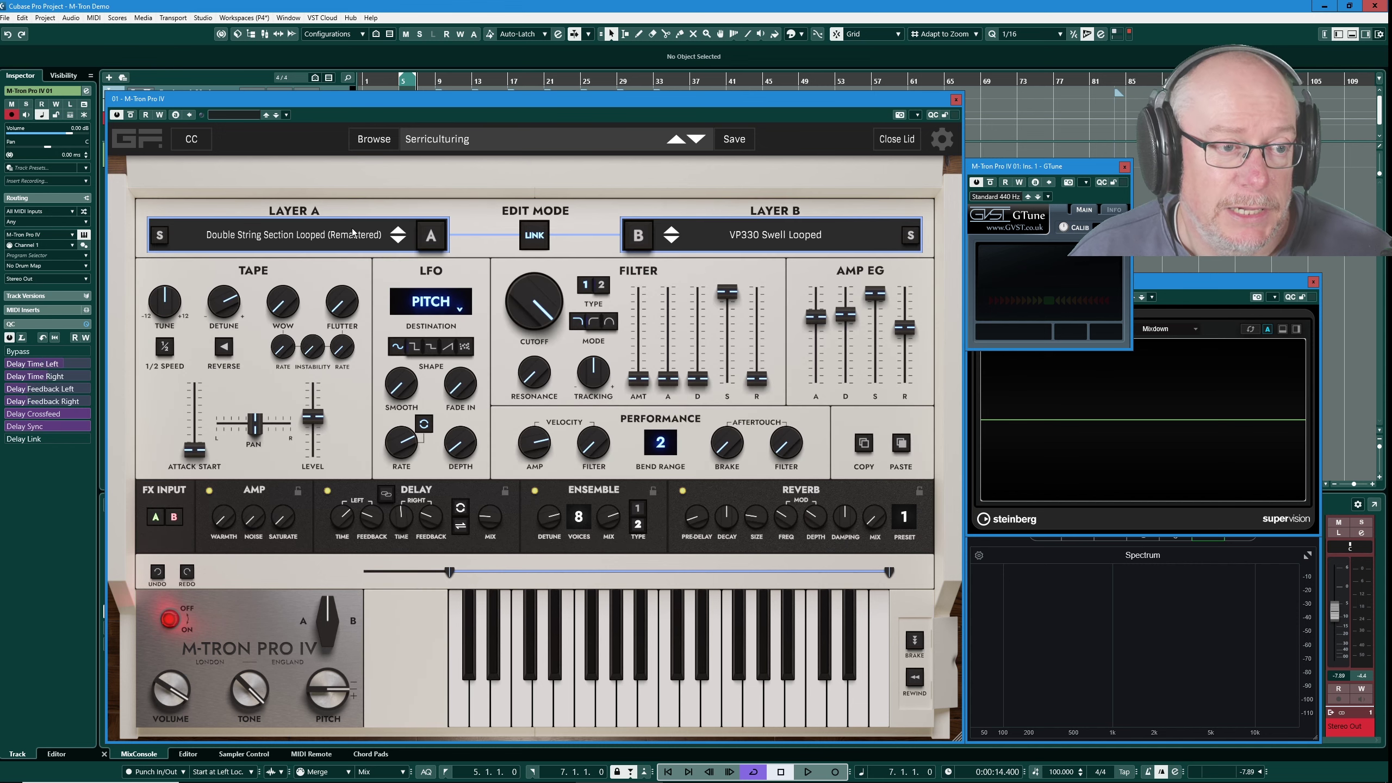
# Step: Compare the individual Layer A and Layer B settings of the Serriculturing patch
pyautogui.click(437, 239)
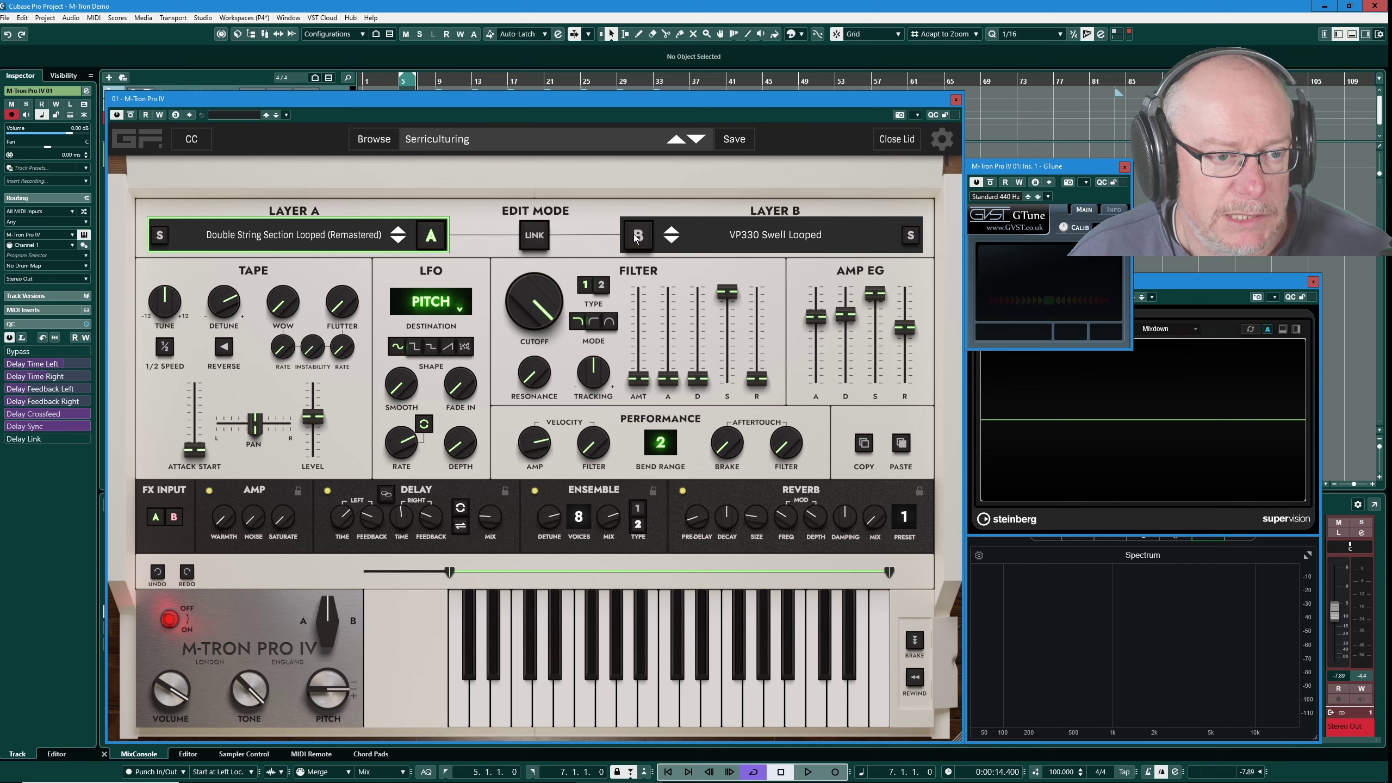
pyautogui.click(639, 236)
pyautogui.click(431, 236)
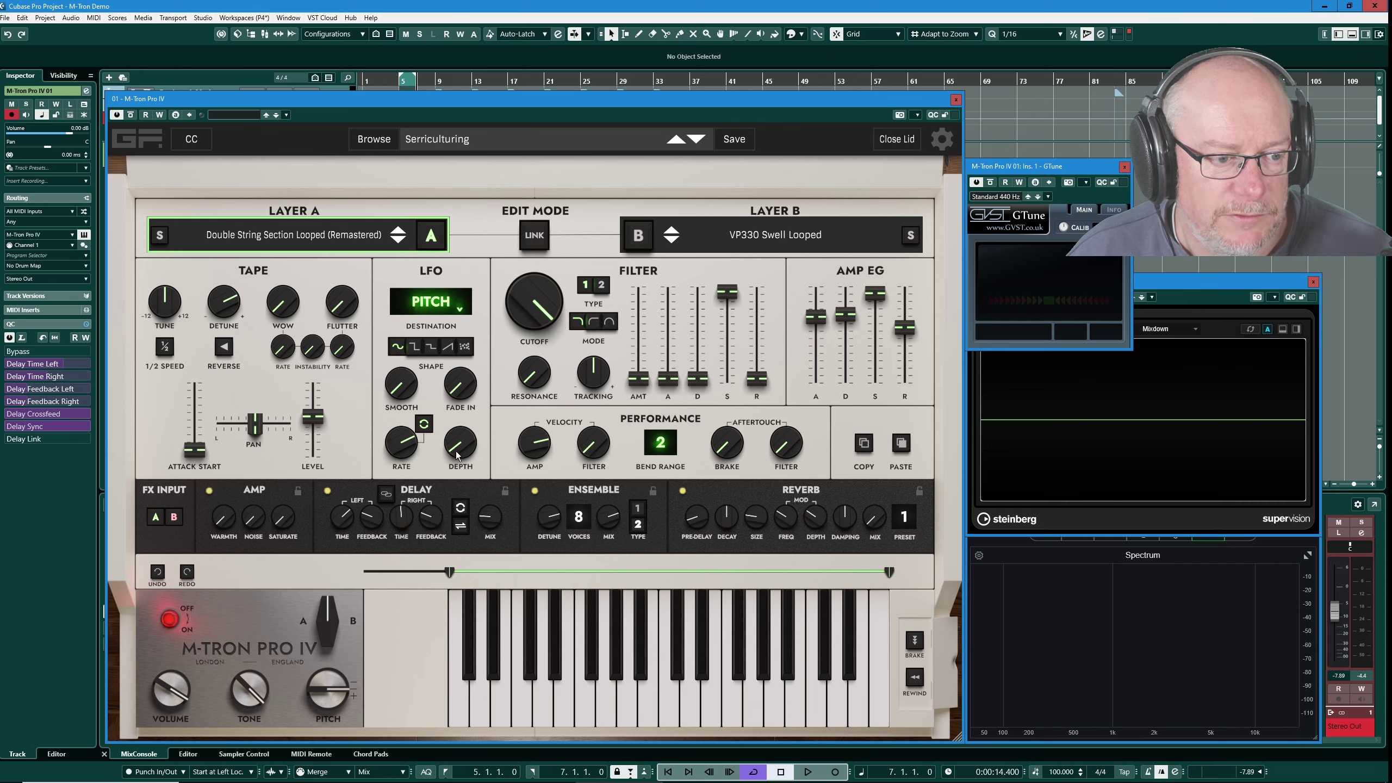
pyautogui.click(637, 236)
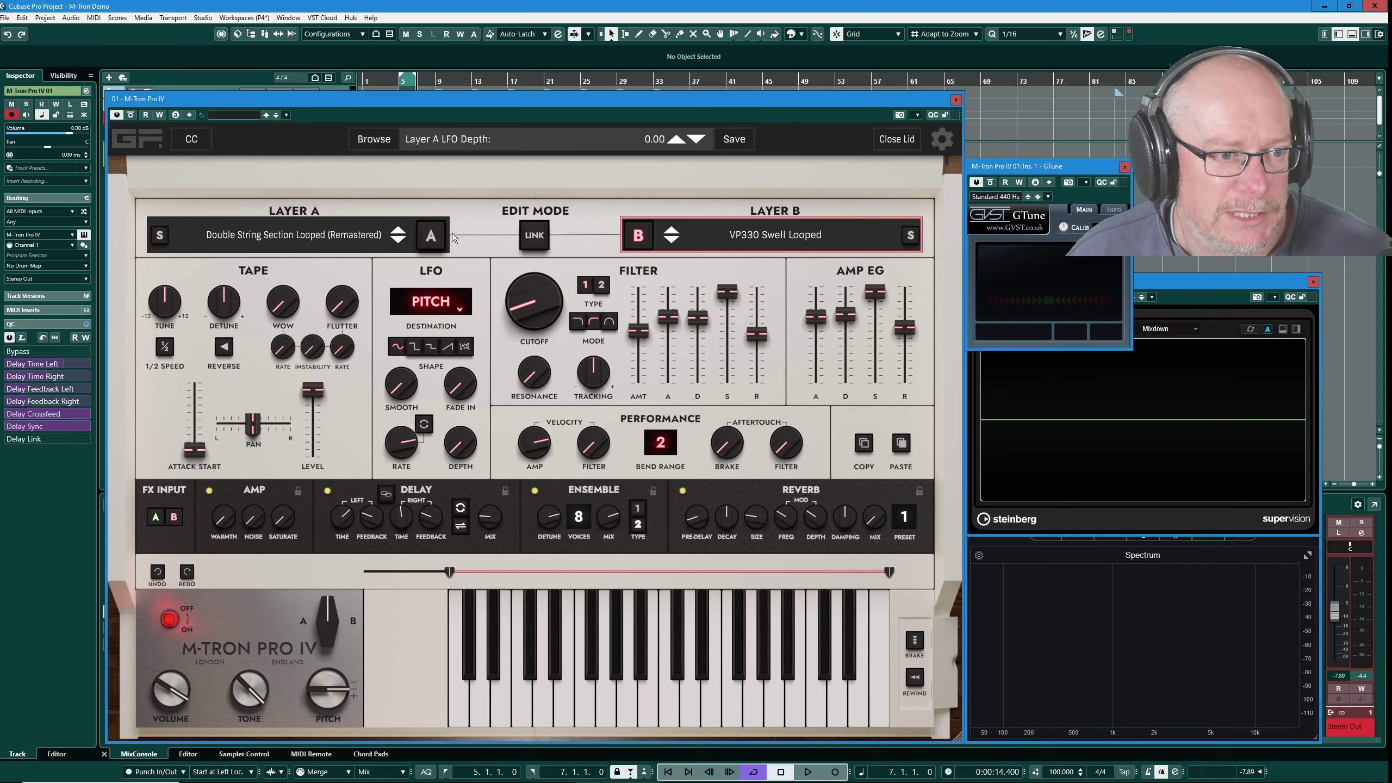
pyautogui.click(431, 237)
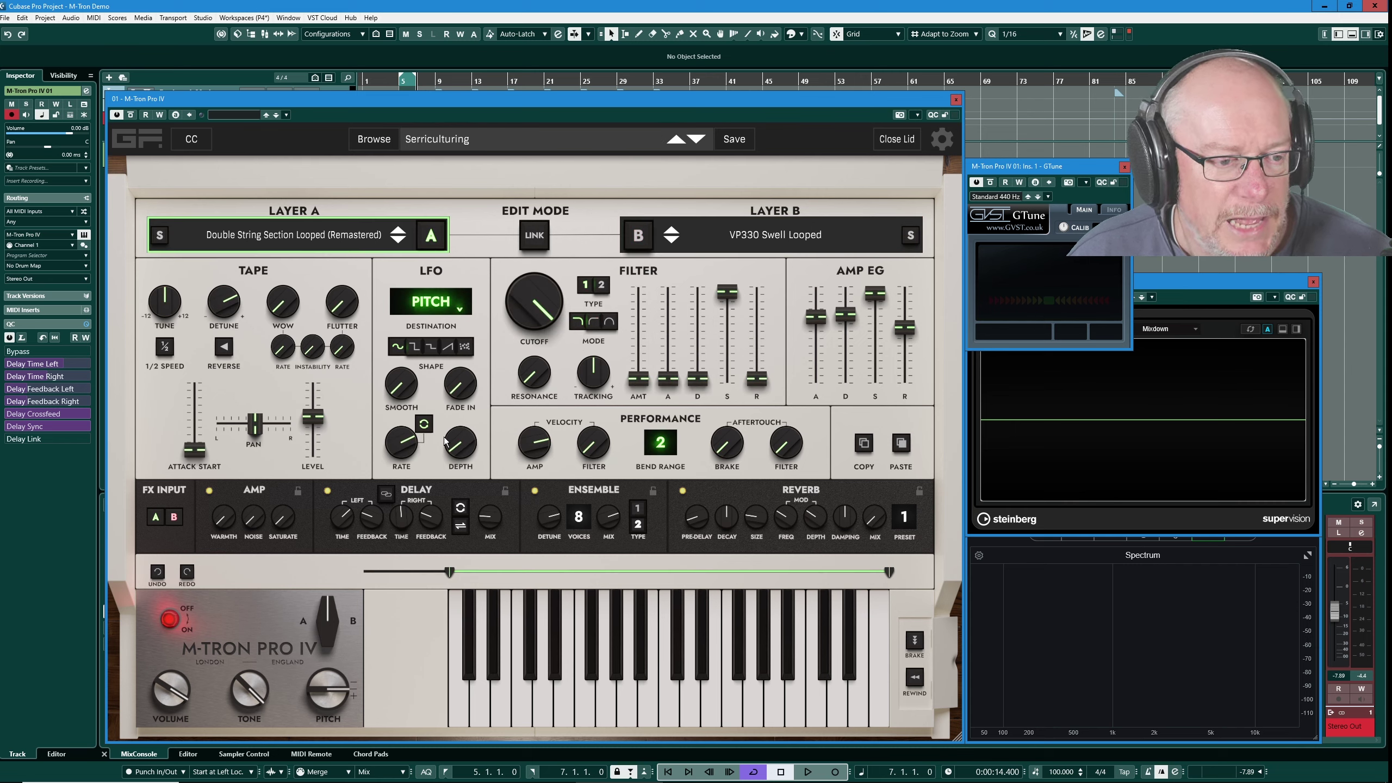
# Step: Try an LFO Depth of 1.73 on Layer A's pitch, reduce it to 0.11, and return it to zero
pyautogui.moveTo(463, 446)
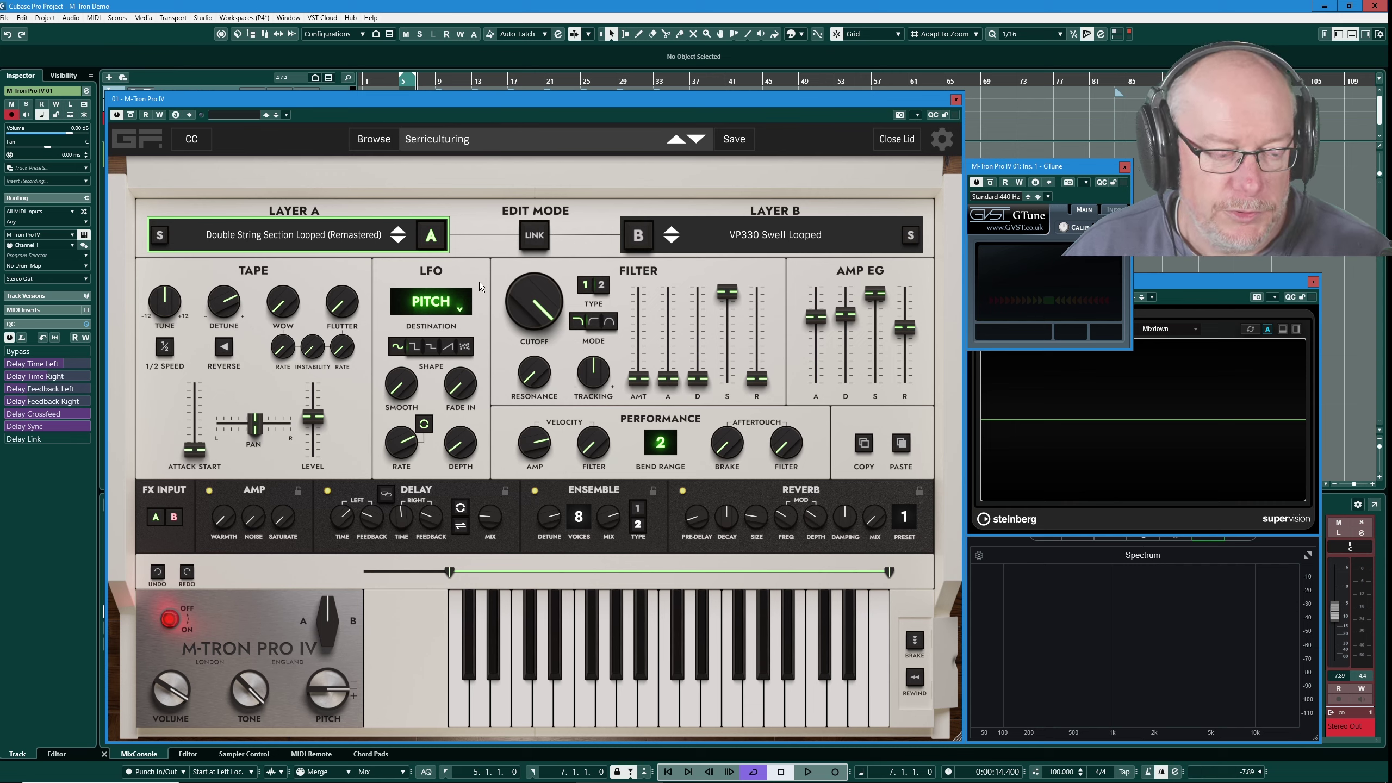
pyautogui.moveTo(474, 451); pyautogui.dragTo(463, 412)
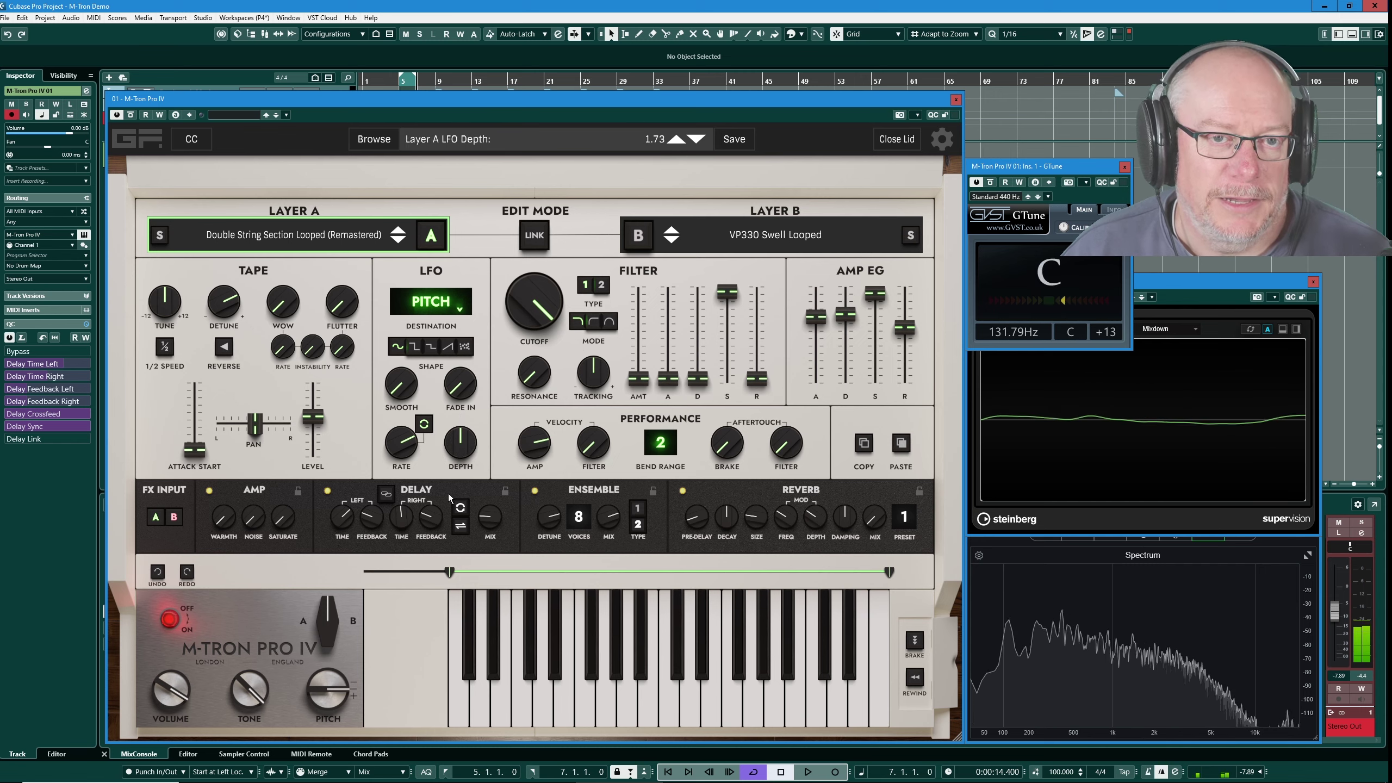
pyautogui.doubleClick(460, 441)
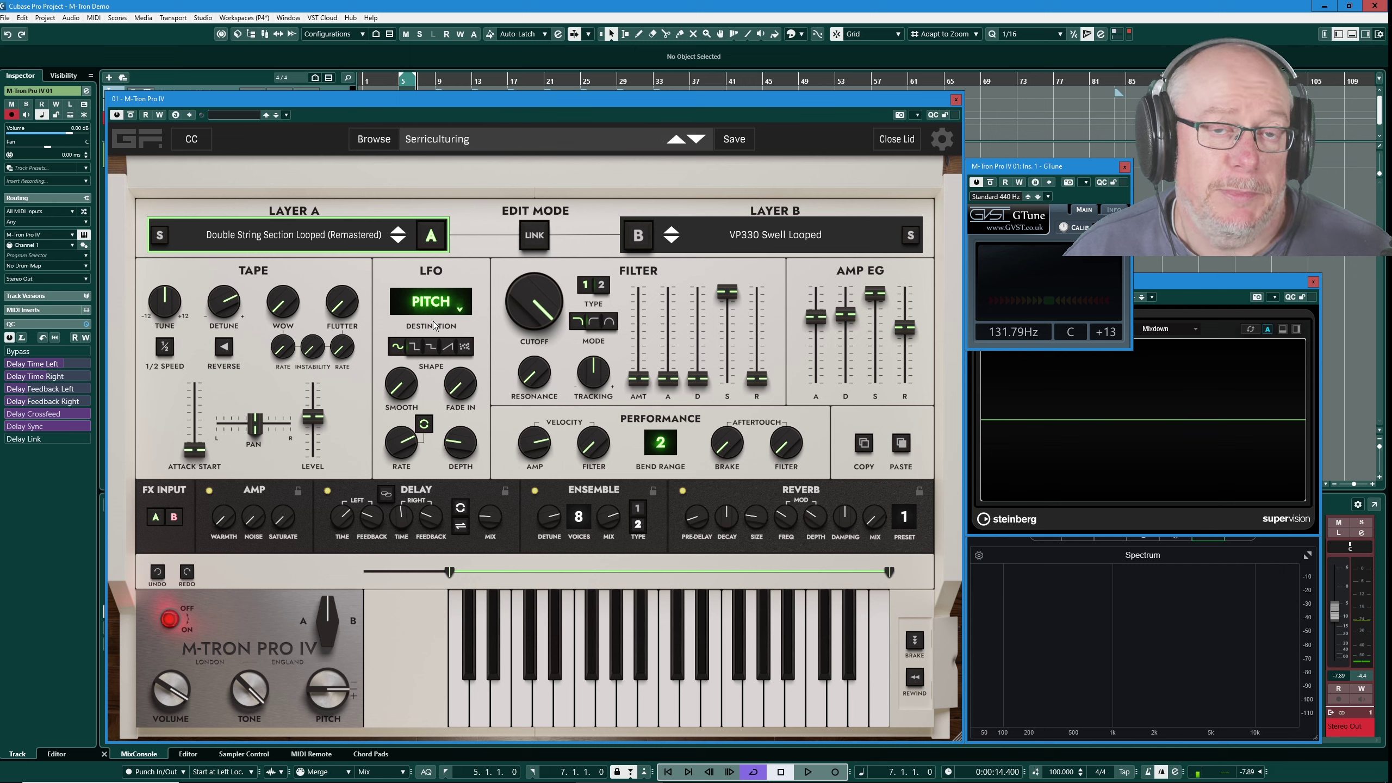
pyautogui.doubleClick(463, 450)
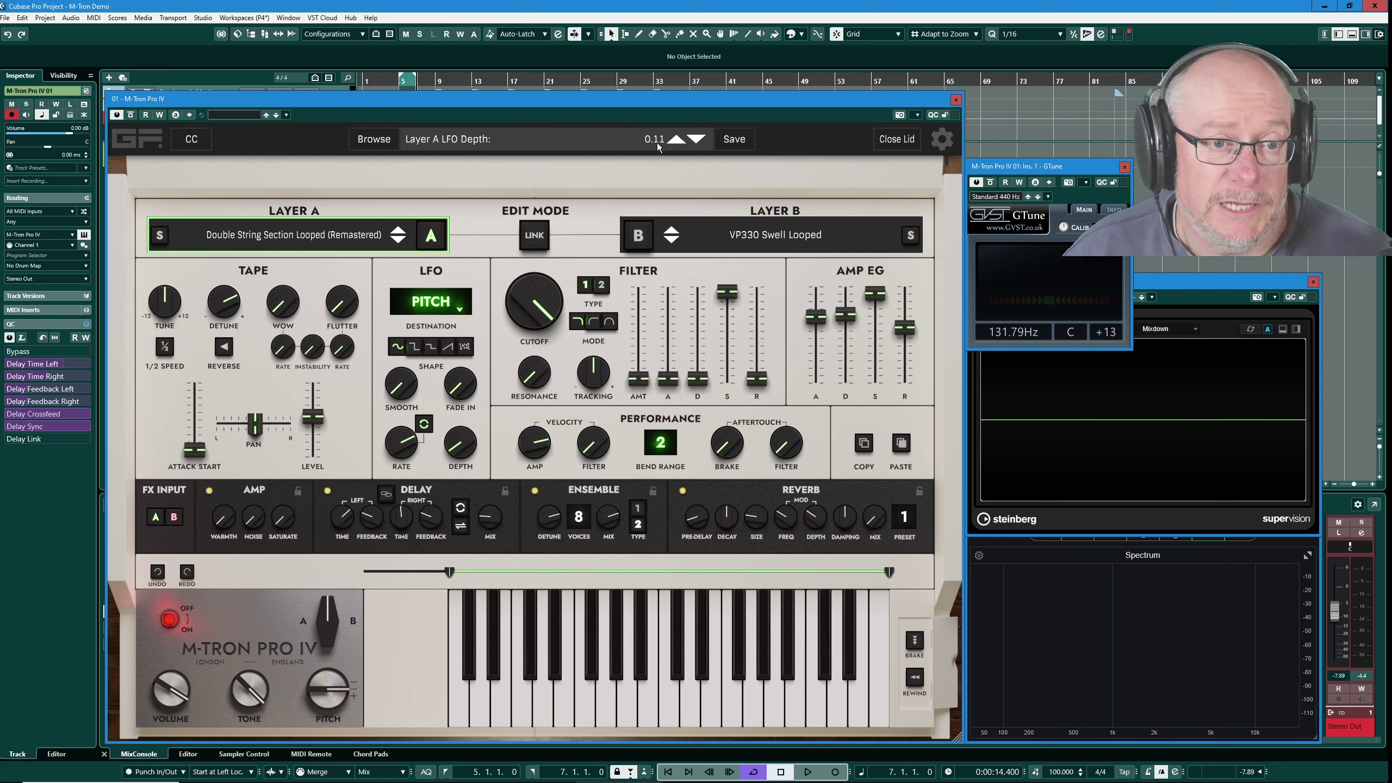
pyautogui.click(656, 142)
pyautogui.press('BackSpace')
pyautogui.press('BackSpace')
pyautogui.press('BackSpace')
pyautogui.press('BackSpace')
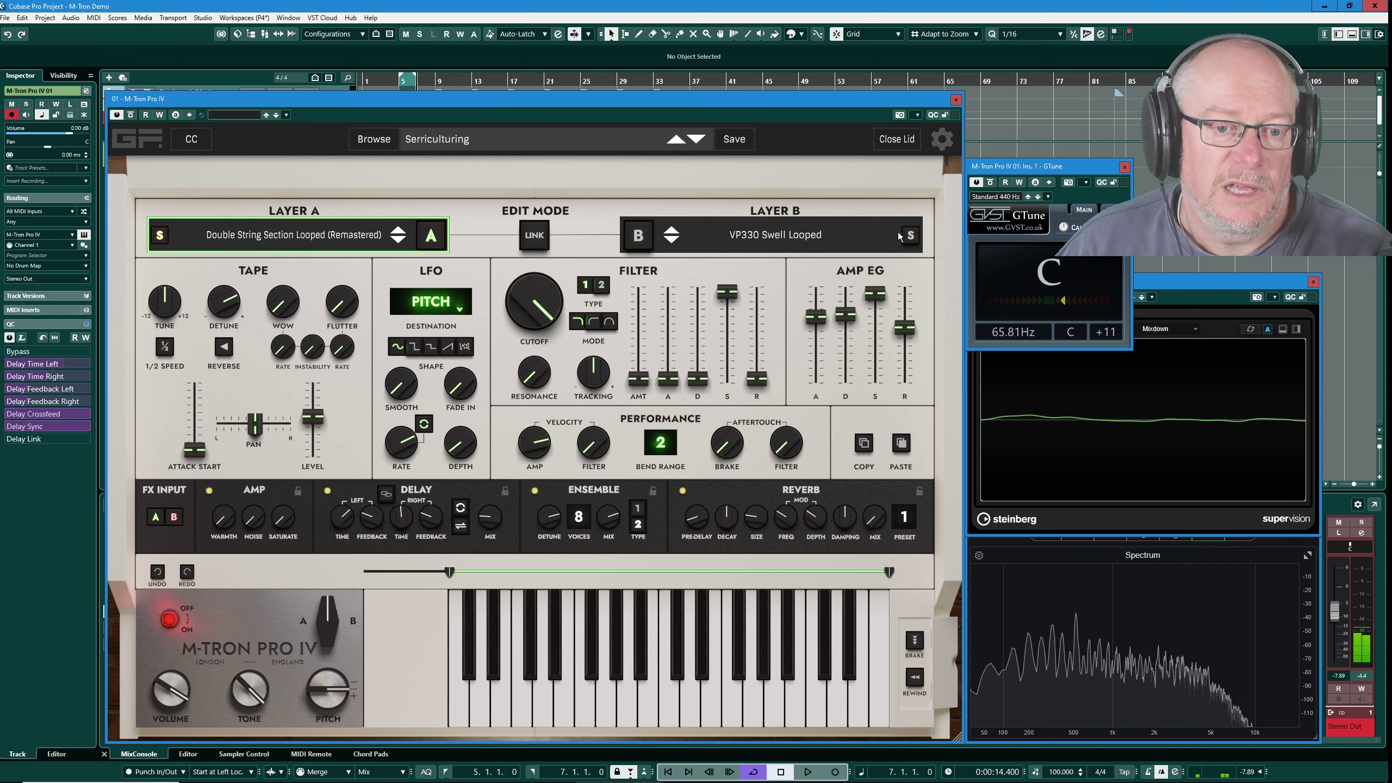
# Step: Solo Layer B and compare its filter settings with those of Layer A
pyautogui.click(911, 237)
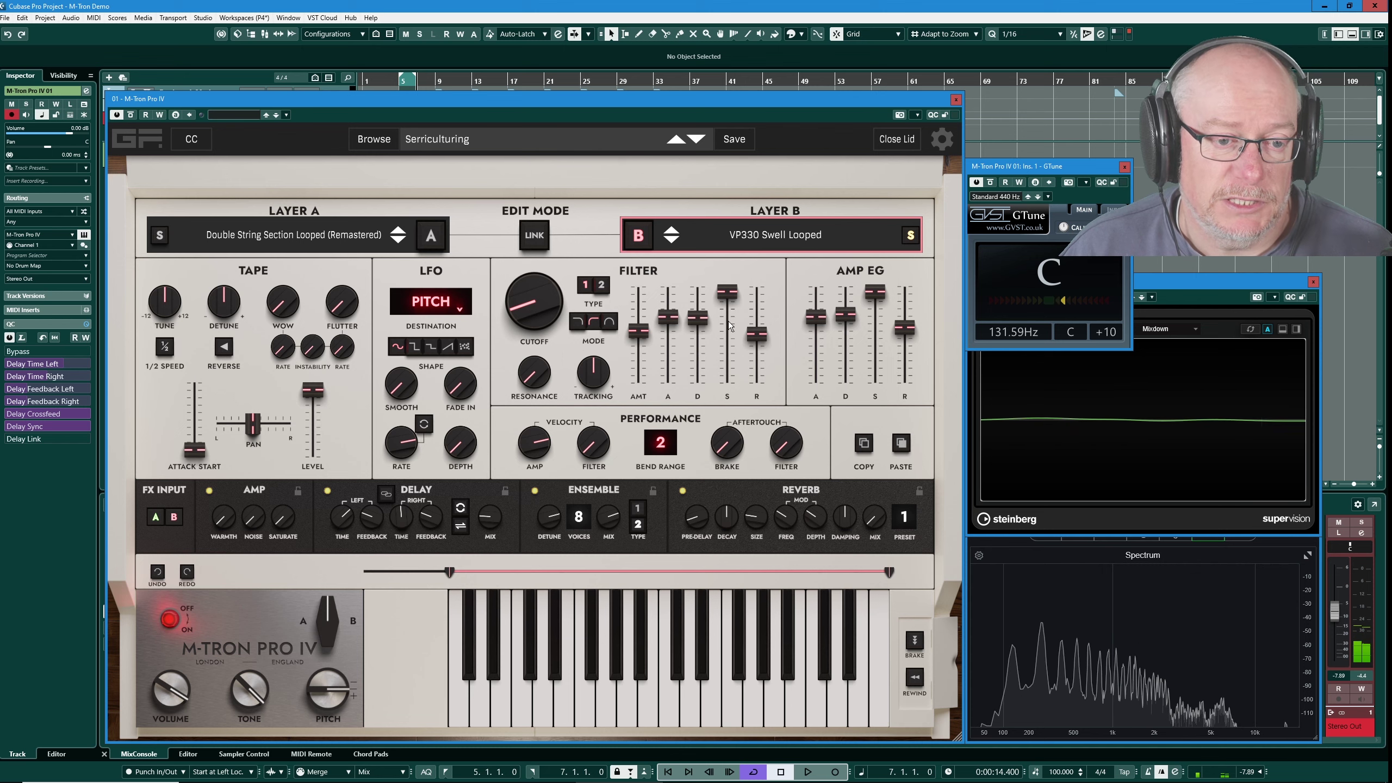
pyautogui.click(429, 236)
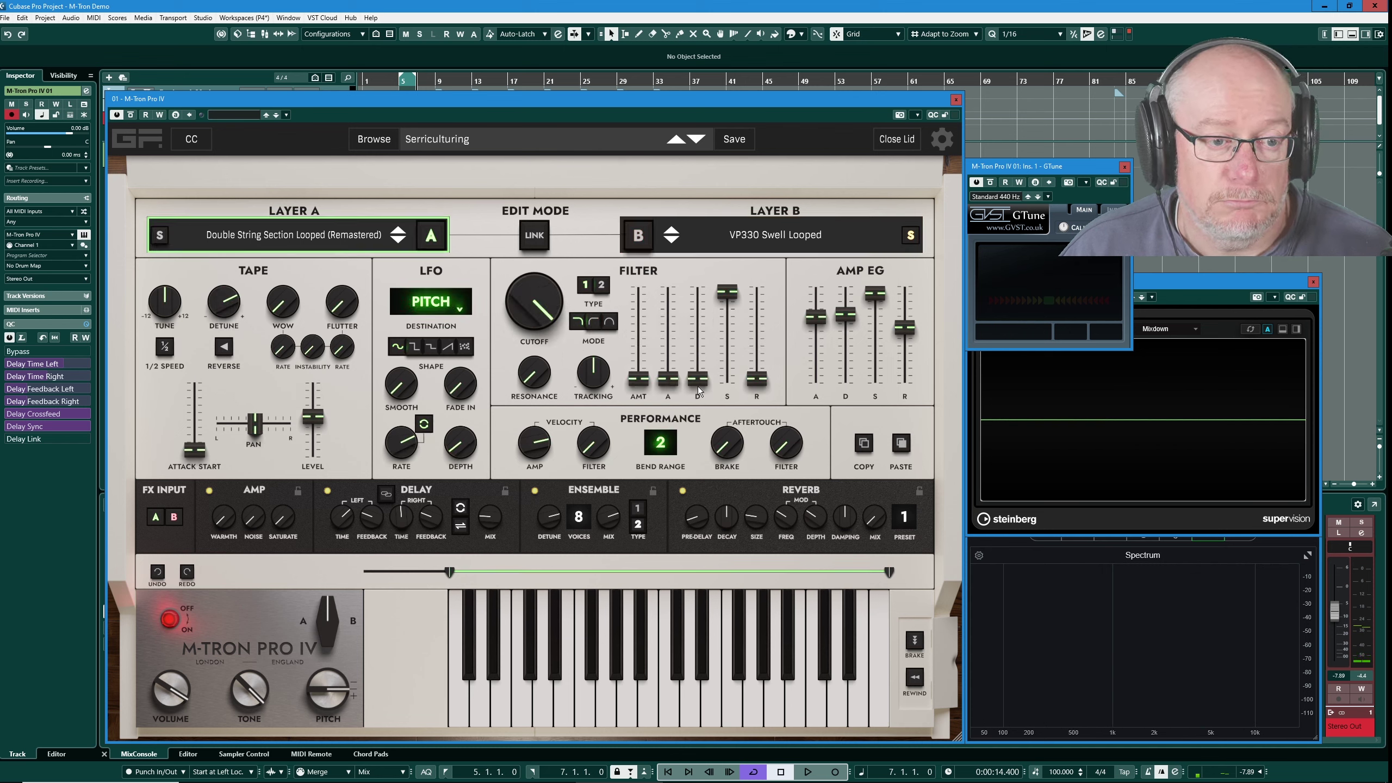
pyautogui.click(639, 241)
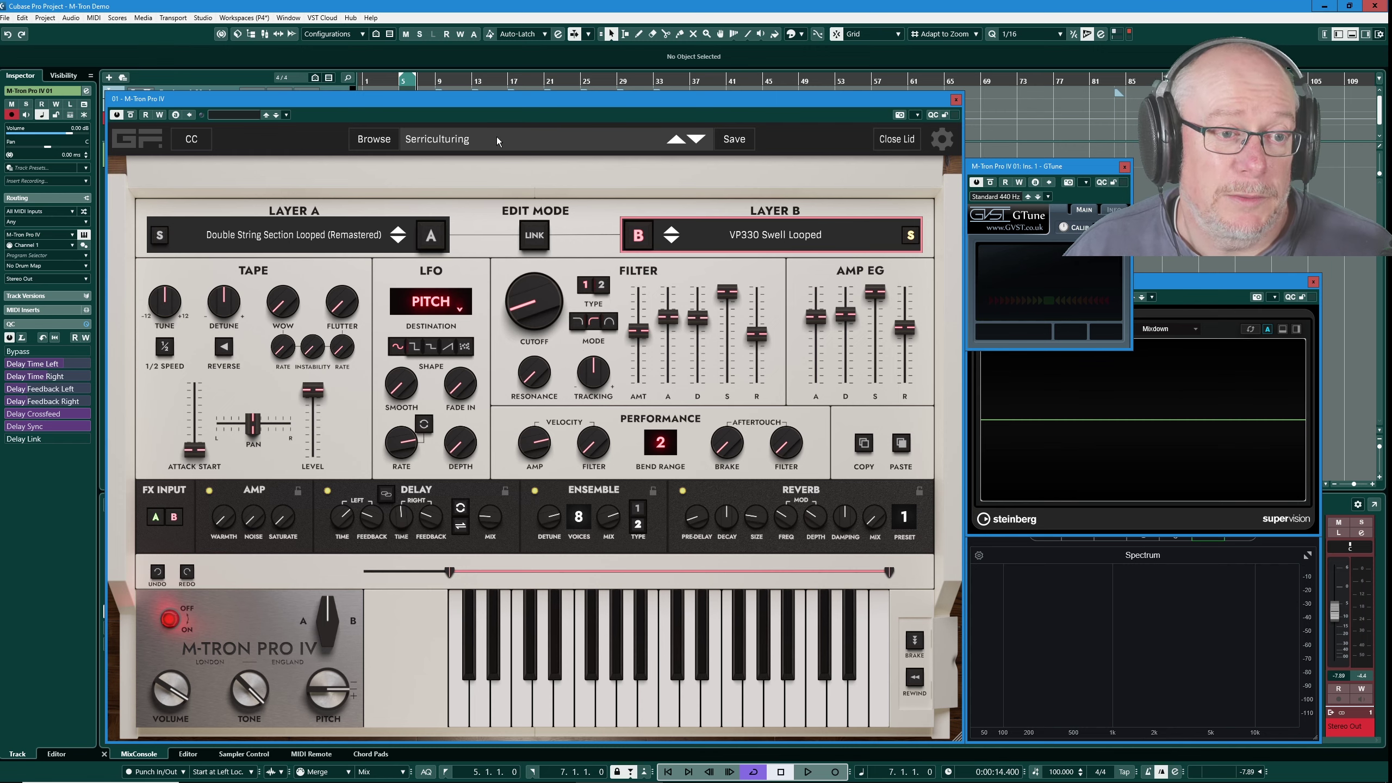
# Step: Clear the previous patch search, look for patches matching "inf", and return to the Serriculturing controls
pyautogui.click(457, 137)
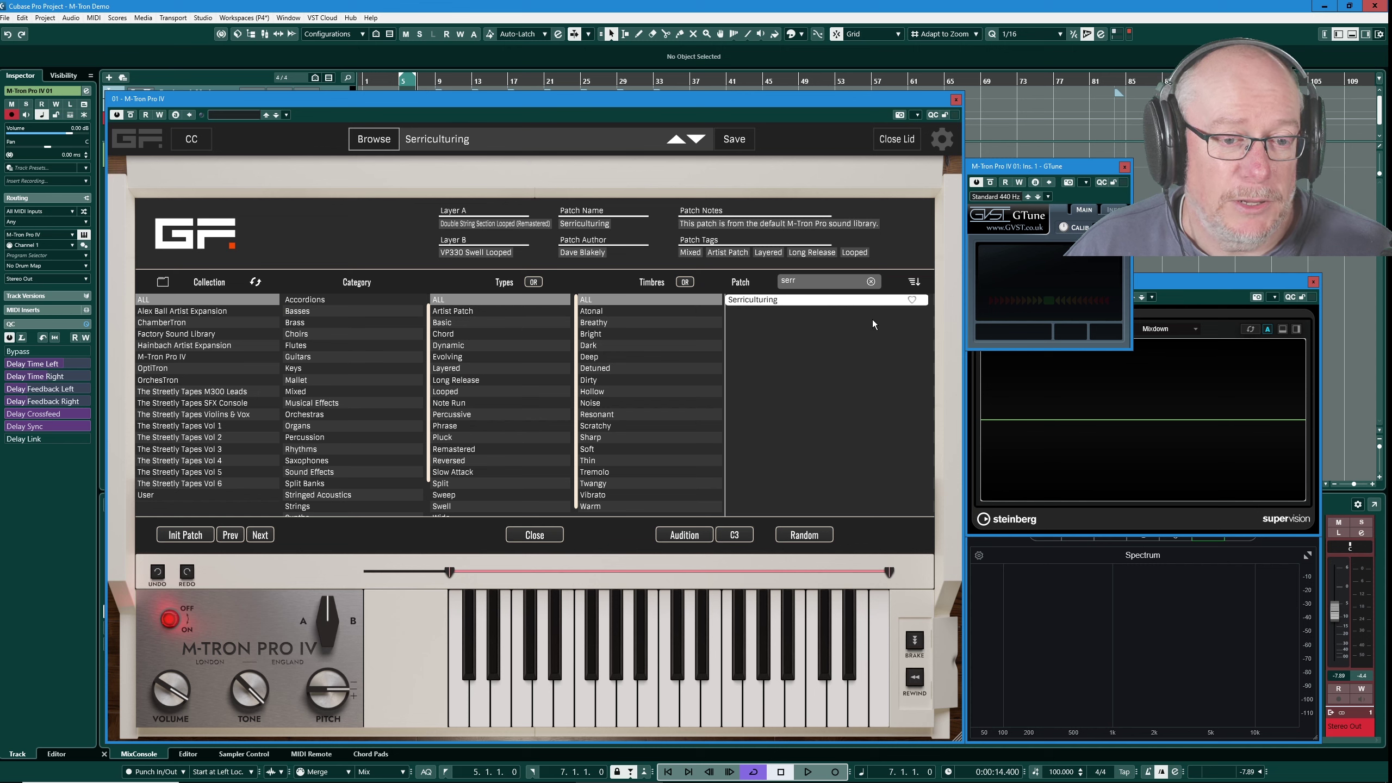
pyautogui.click(871, 281)
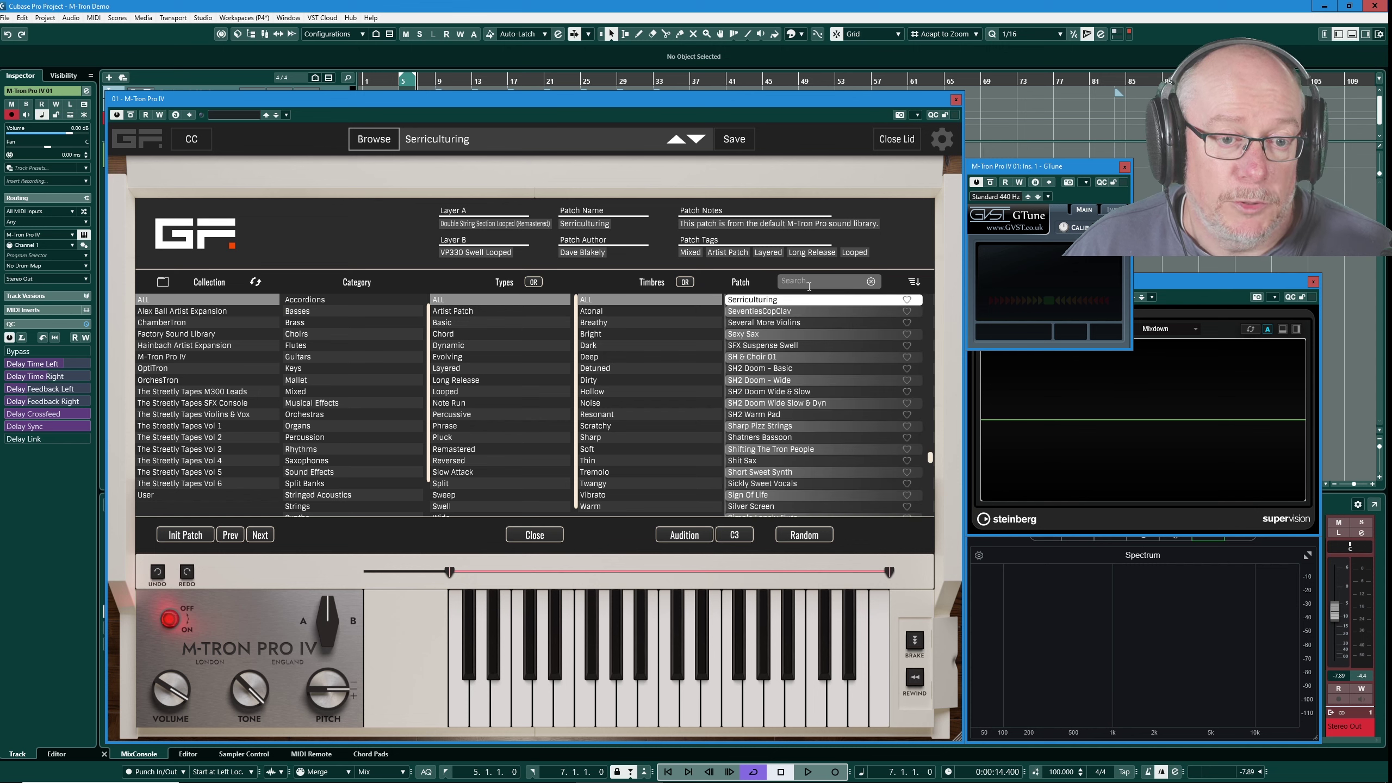
pyautogui.write('inf')
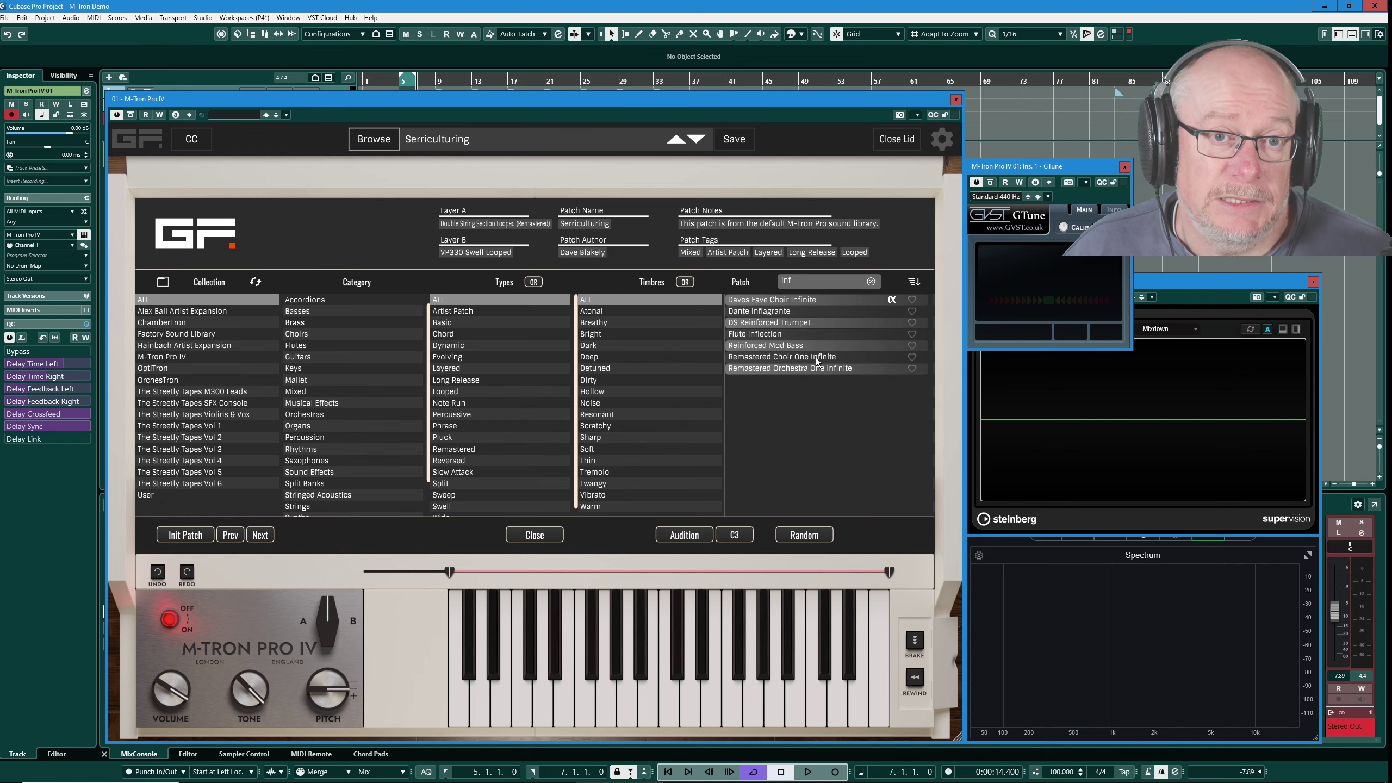
pyautogui.click(442, 139)
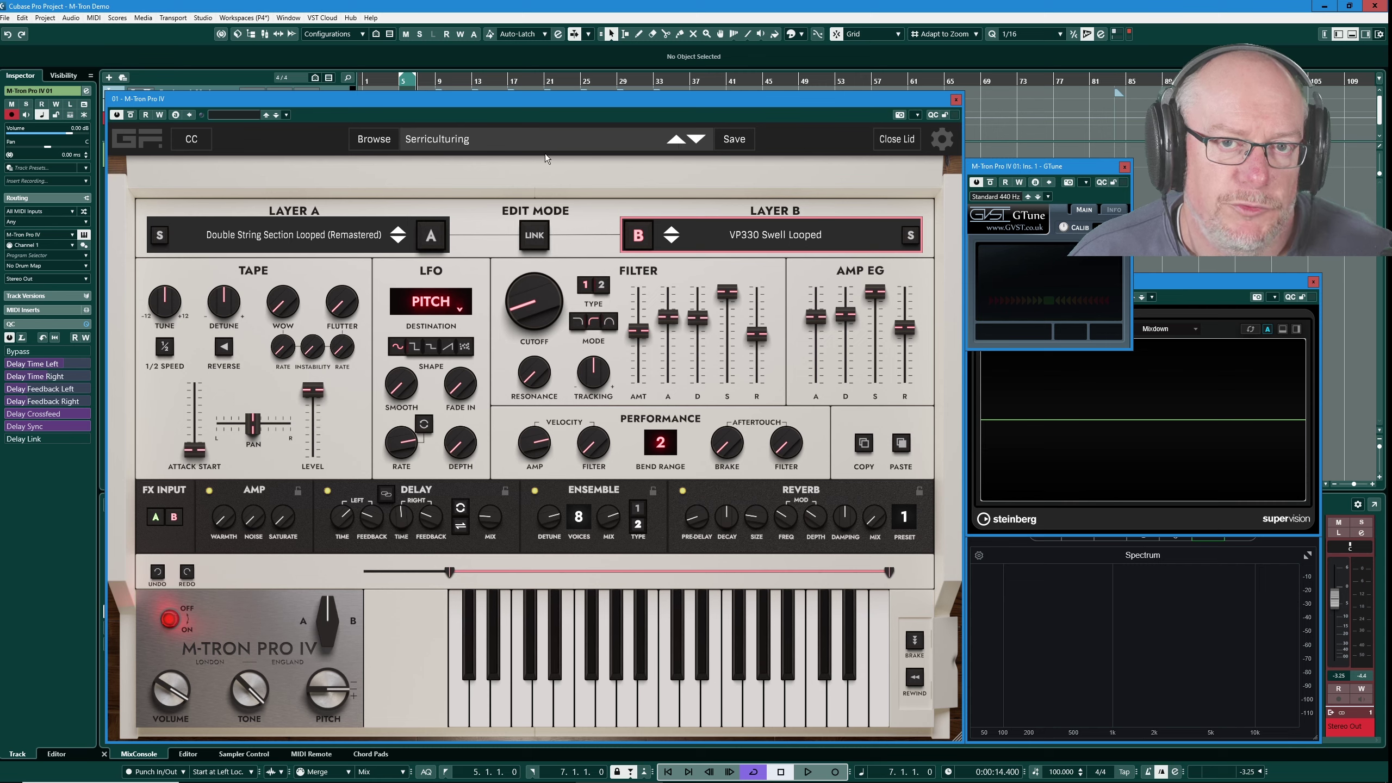
# Step: Bypass the ensemble effect, switch it to Type 2, and turn it back on
pyautogui.click(534, 492)
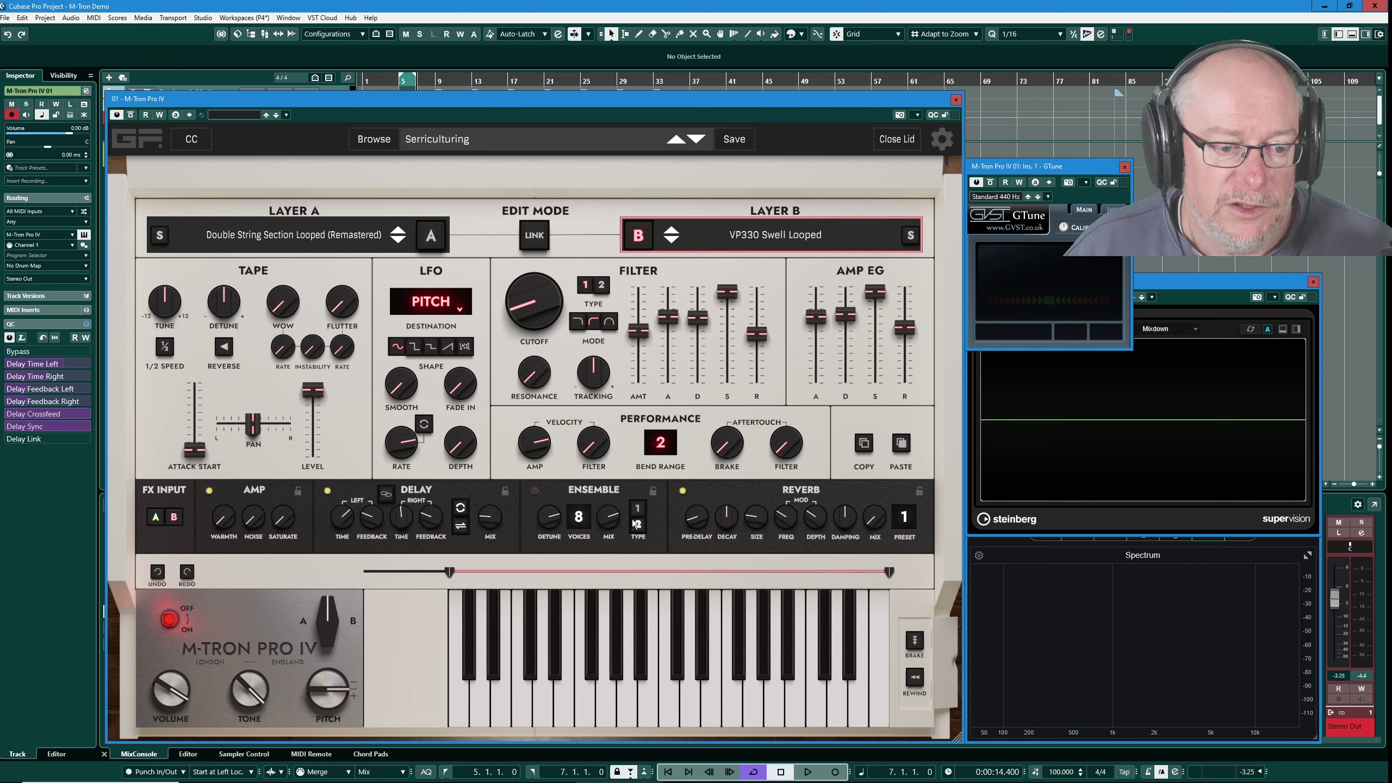
pyautogui.click(637, 525)
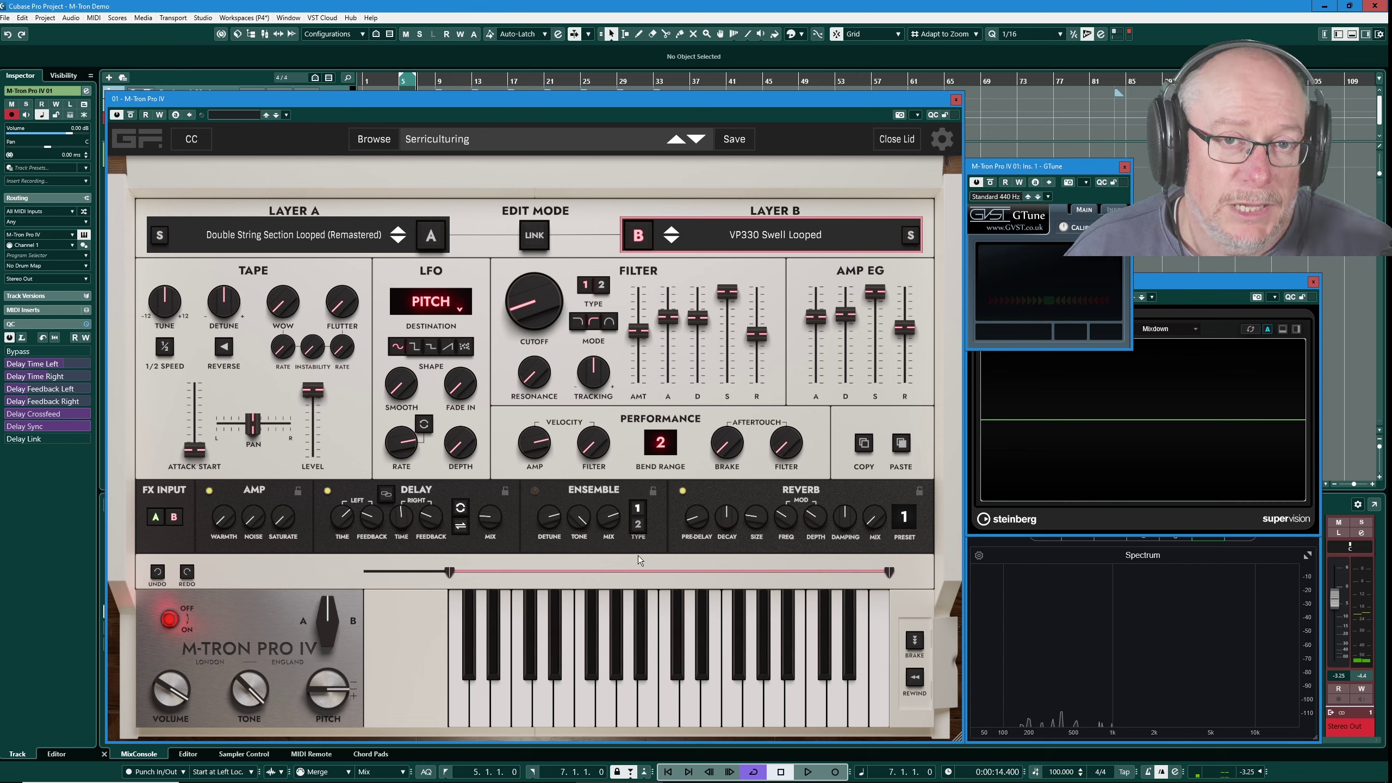
pyautogui.click(535, 492)
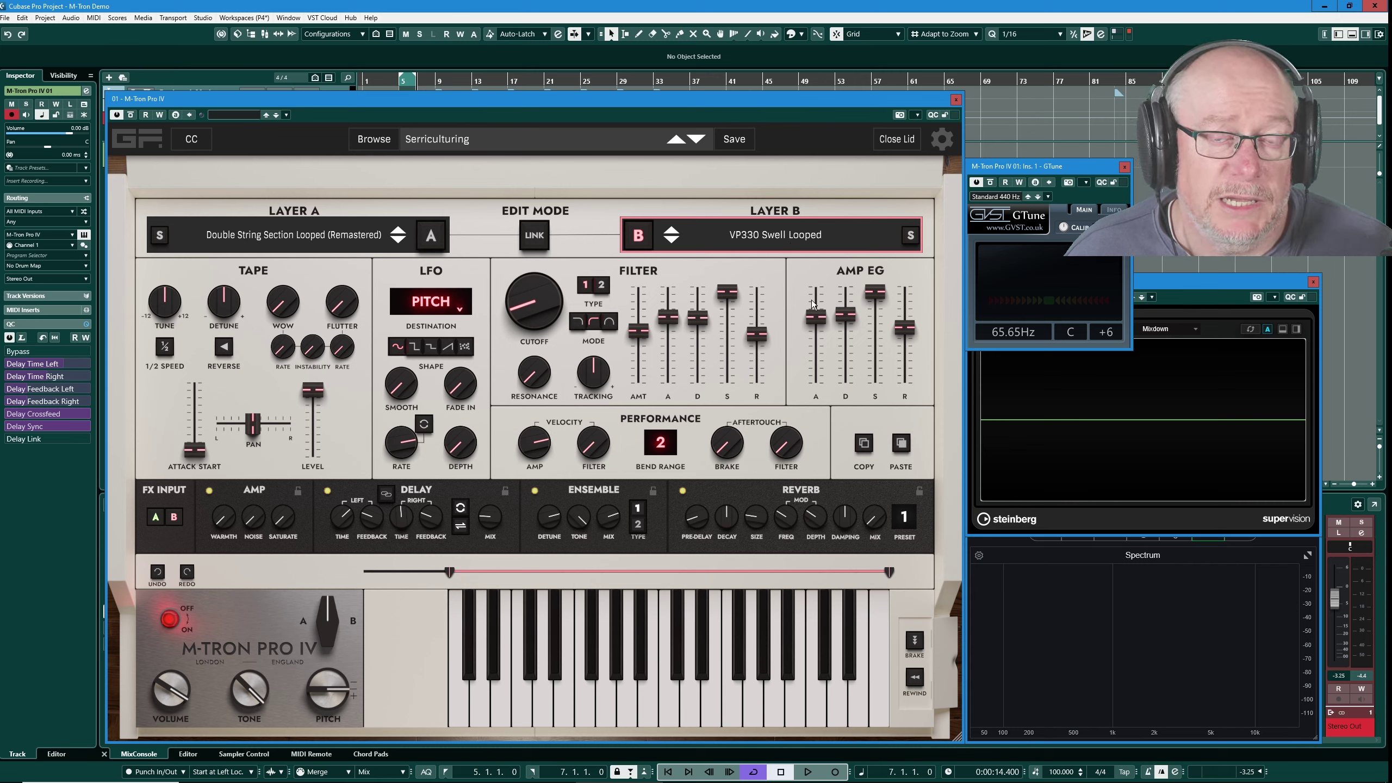
# Step: Compare both layers, try copying Layer B with and without its tape bank, and finish by copying its parameters only
pyautogui.click(430, 244)
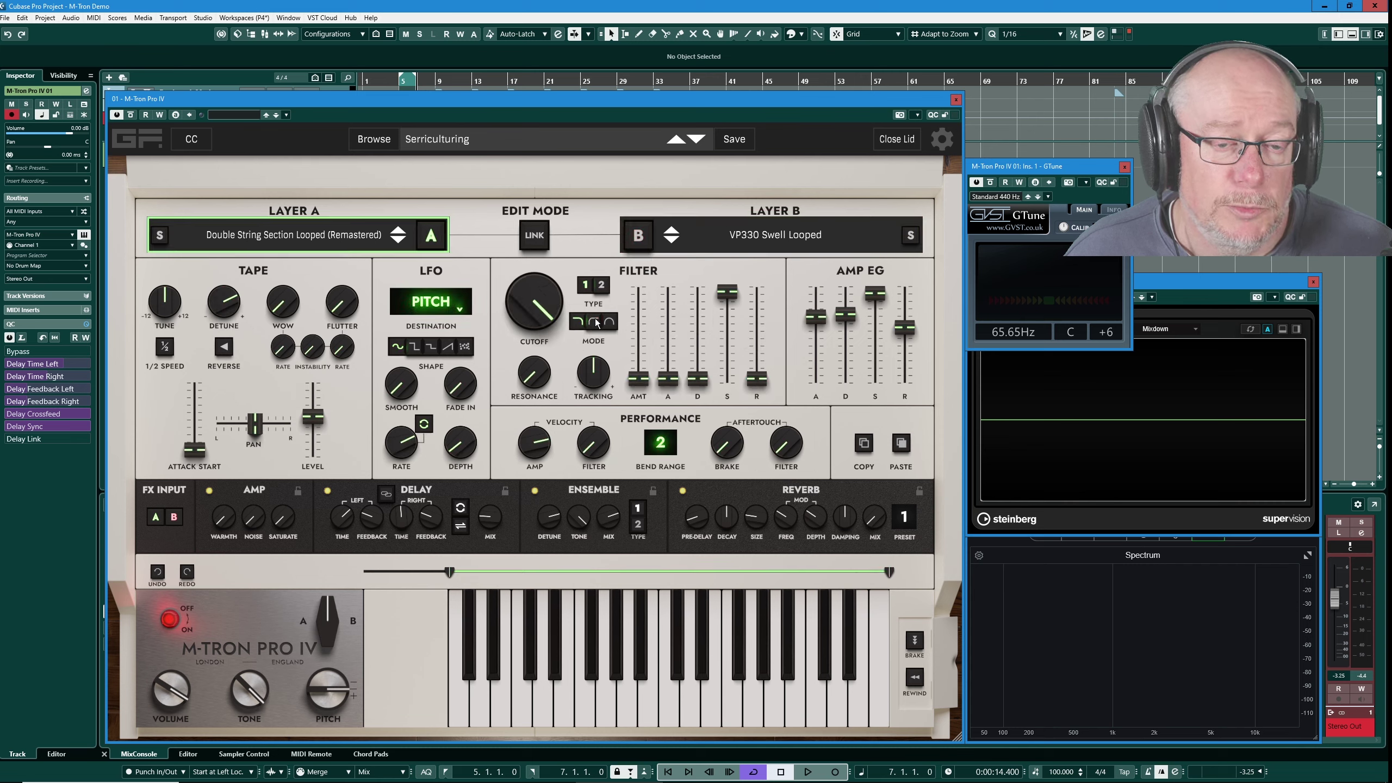
pyautogui.click(636, 244)
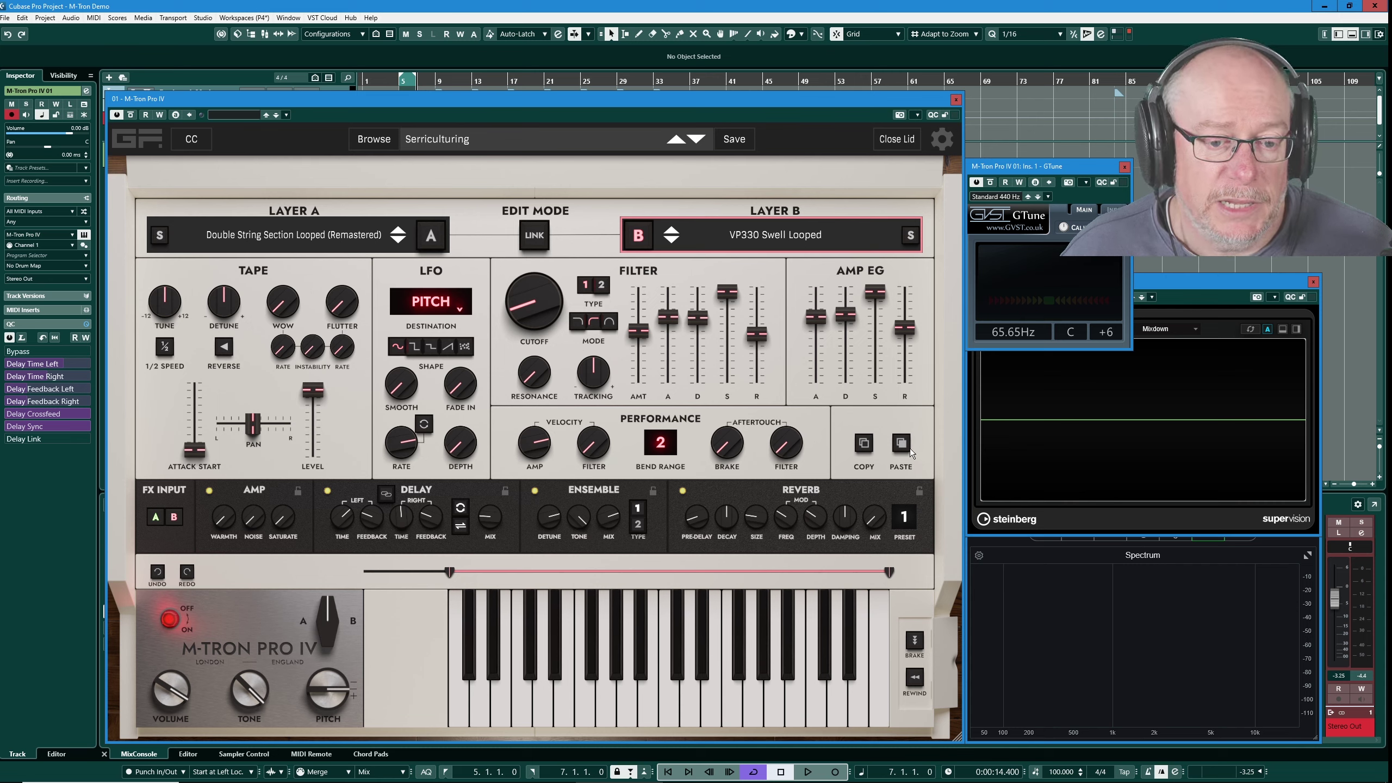
pyautogui.click(862, 445)
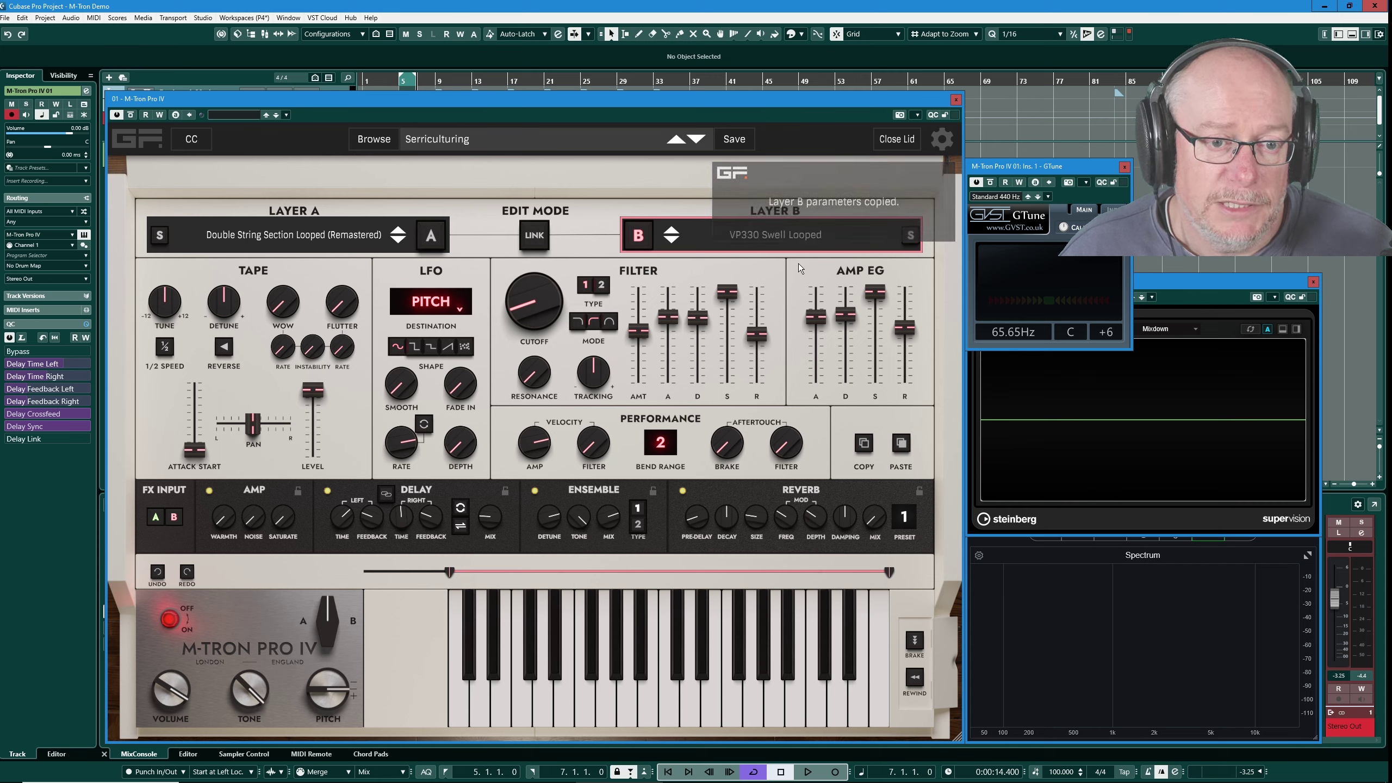
pyautogui.click(863, 443)
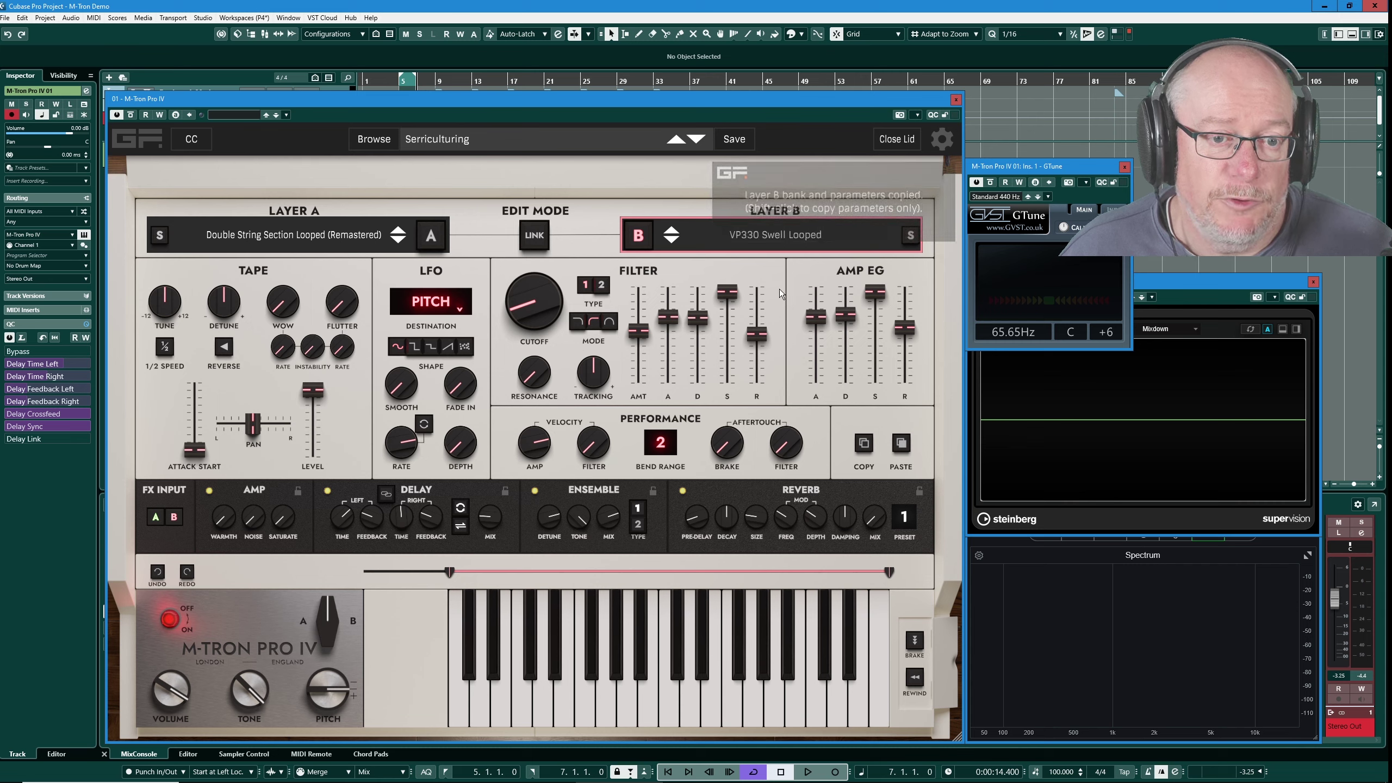
pyautogui.click(864, 445)
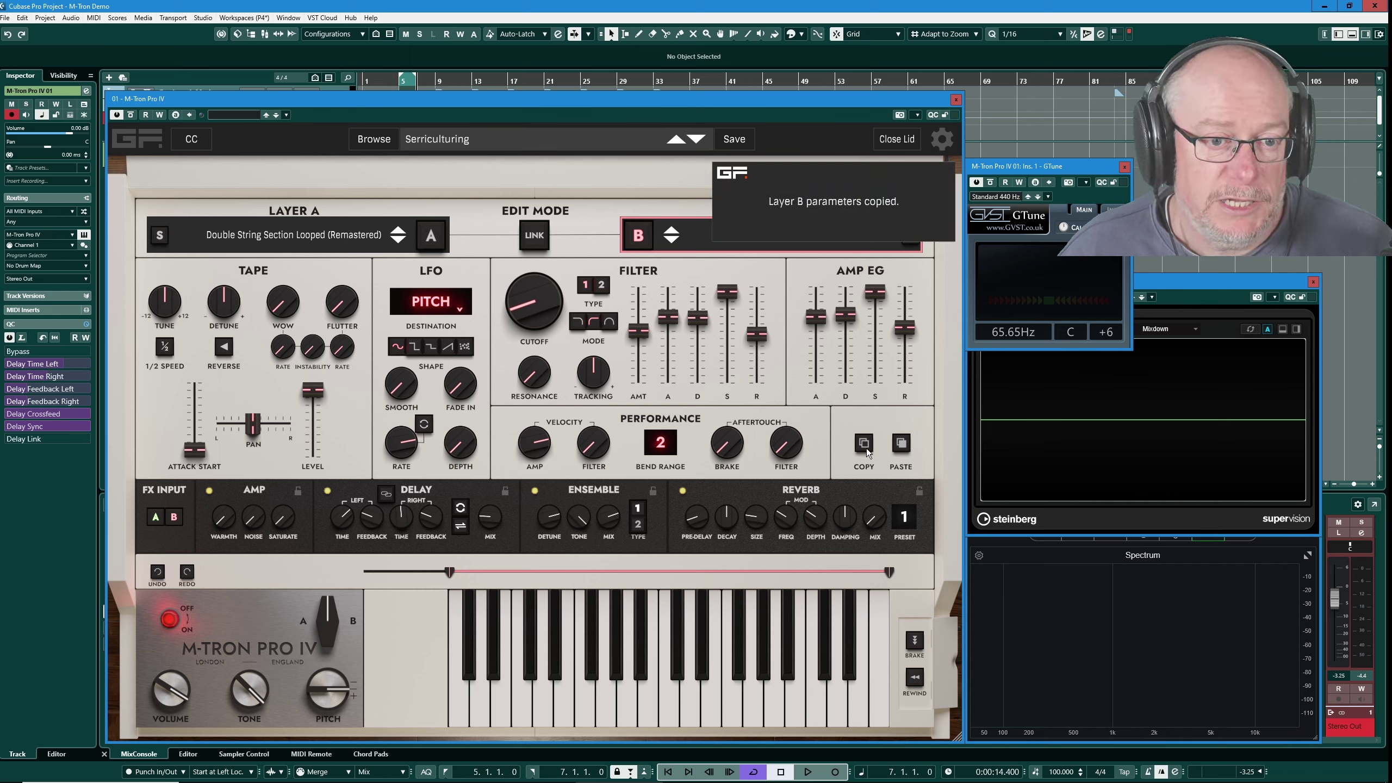
# Step: Paste Layer B's copied parameters onto Layer A and compare the settings of both layers
pyautogui.click(429, 236)
pyautogui.click(901, 444)
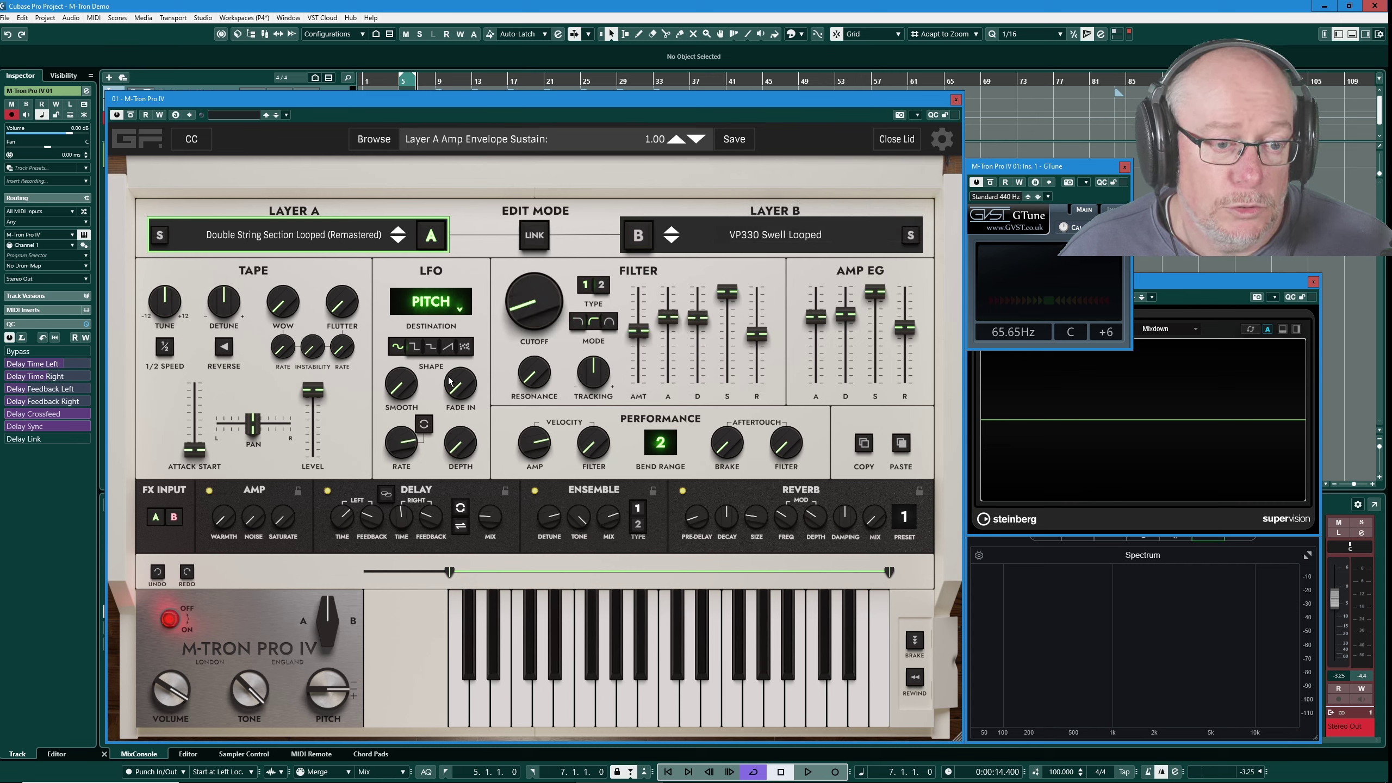
pyautogui.click(640, 240)
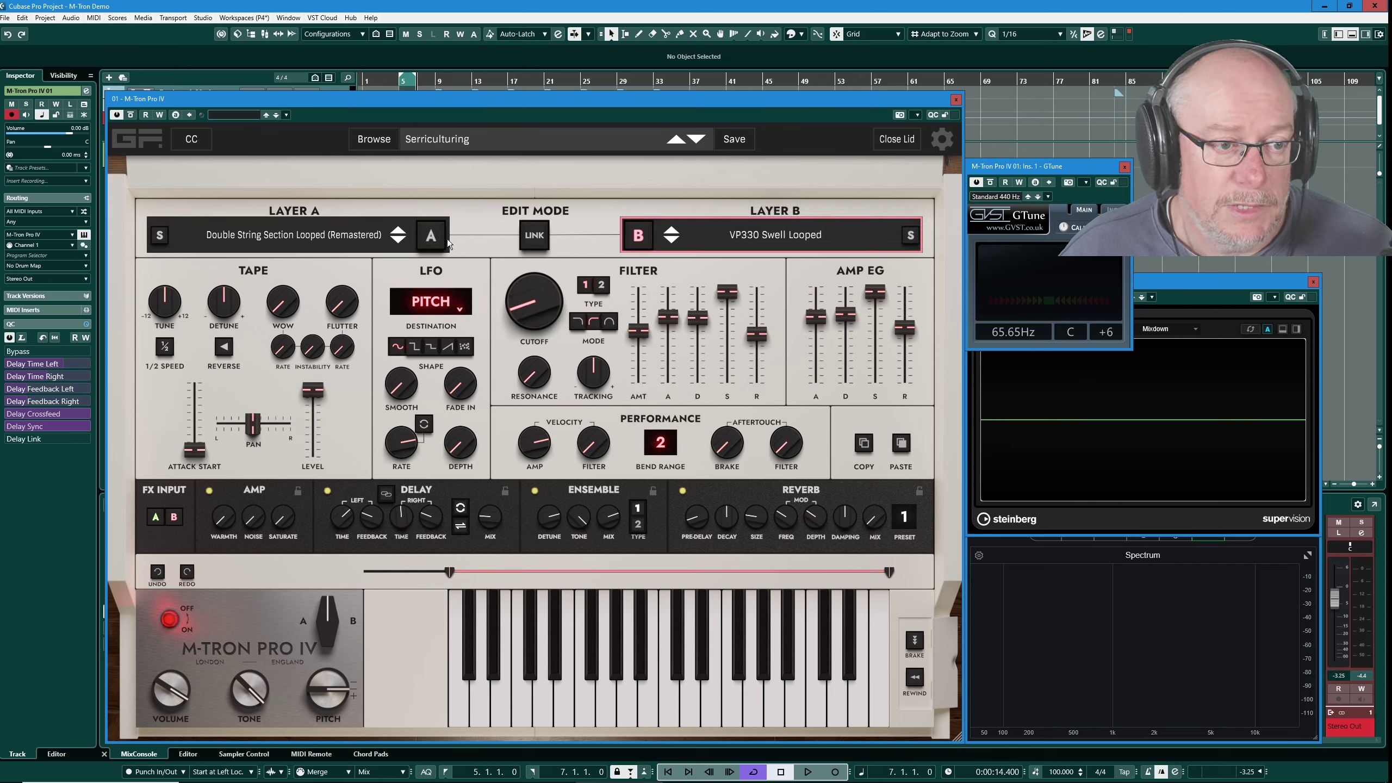
pyautogui.click(431, 237)
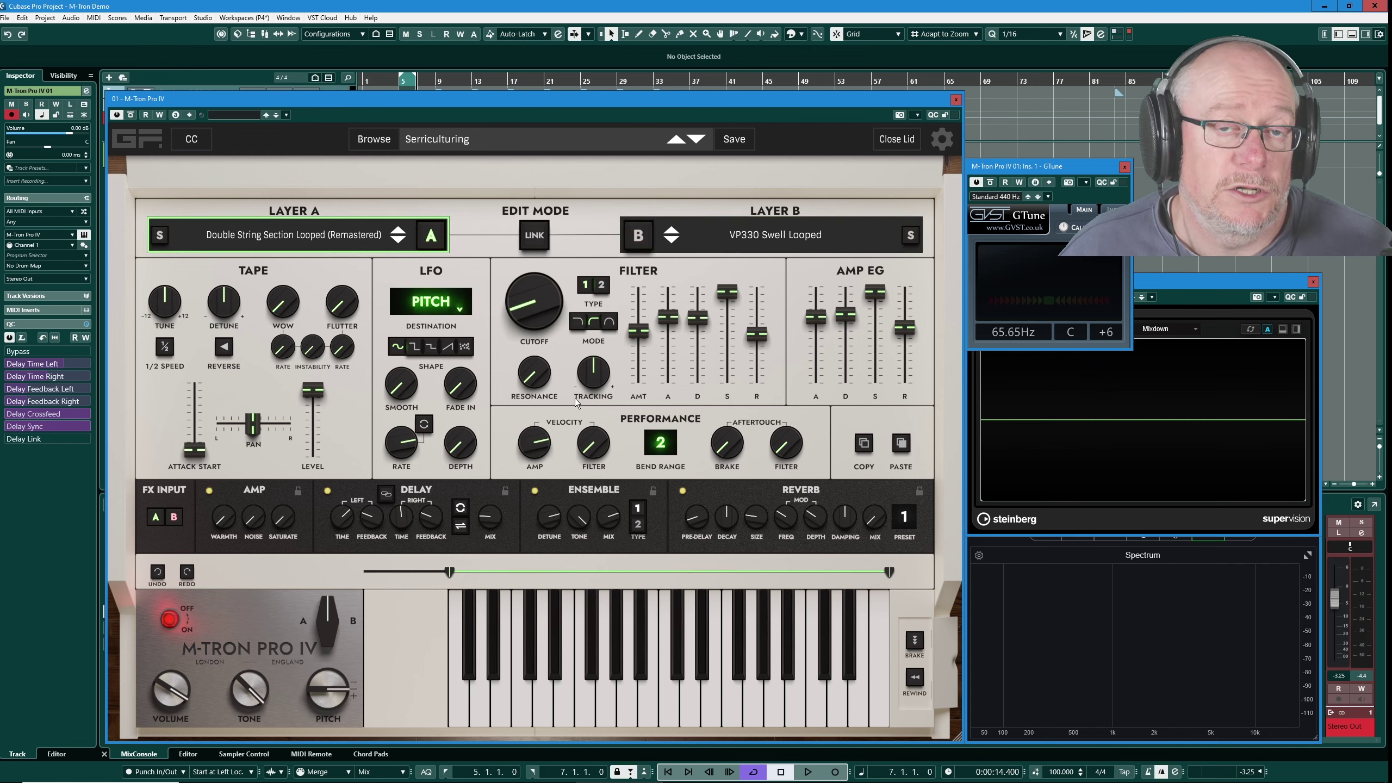
# Step: Search the patch library for "reve" and load the Reverse Piano Effects patch
pyautogui.click(373, 139)
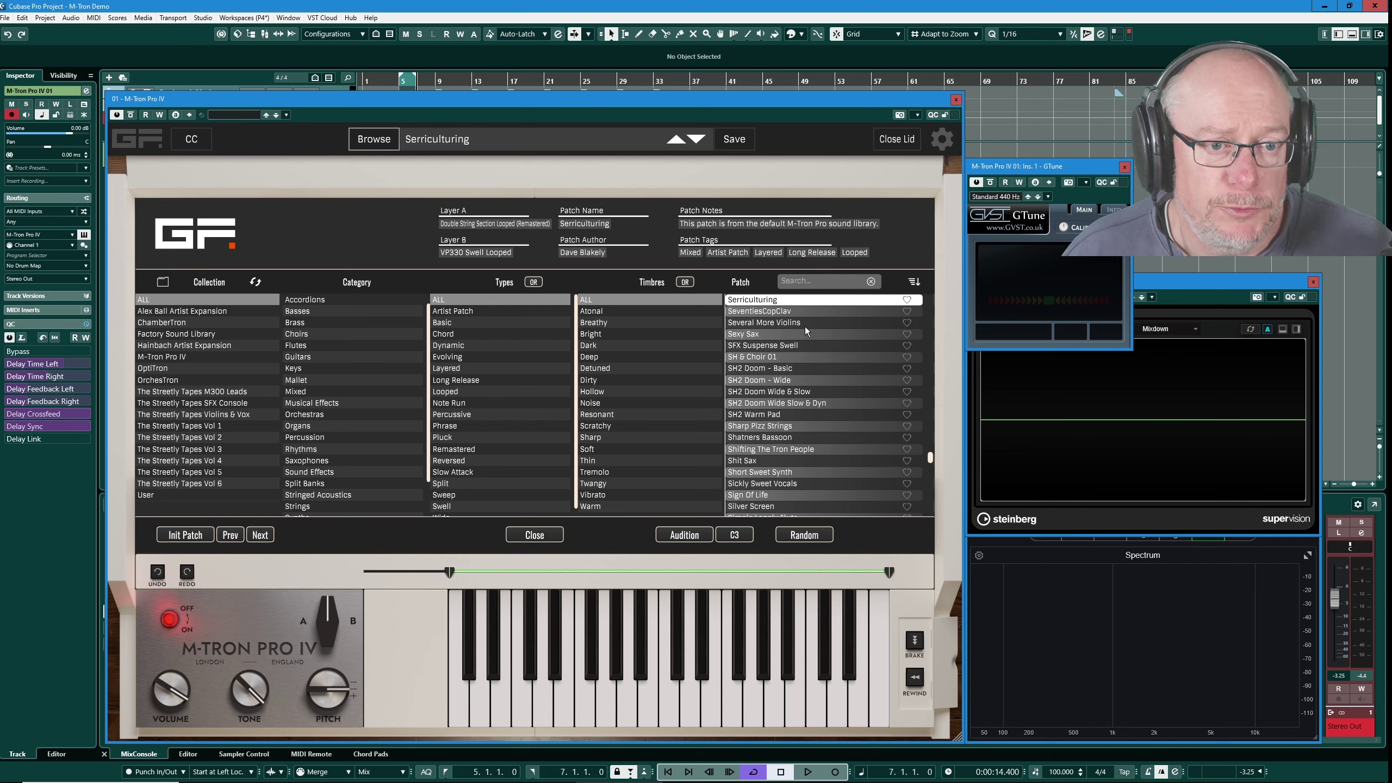
pyautogui.click(820, 281)
pyautogui.write('r')
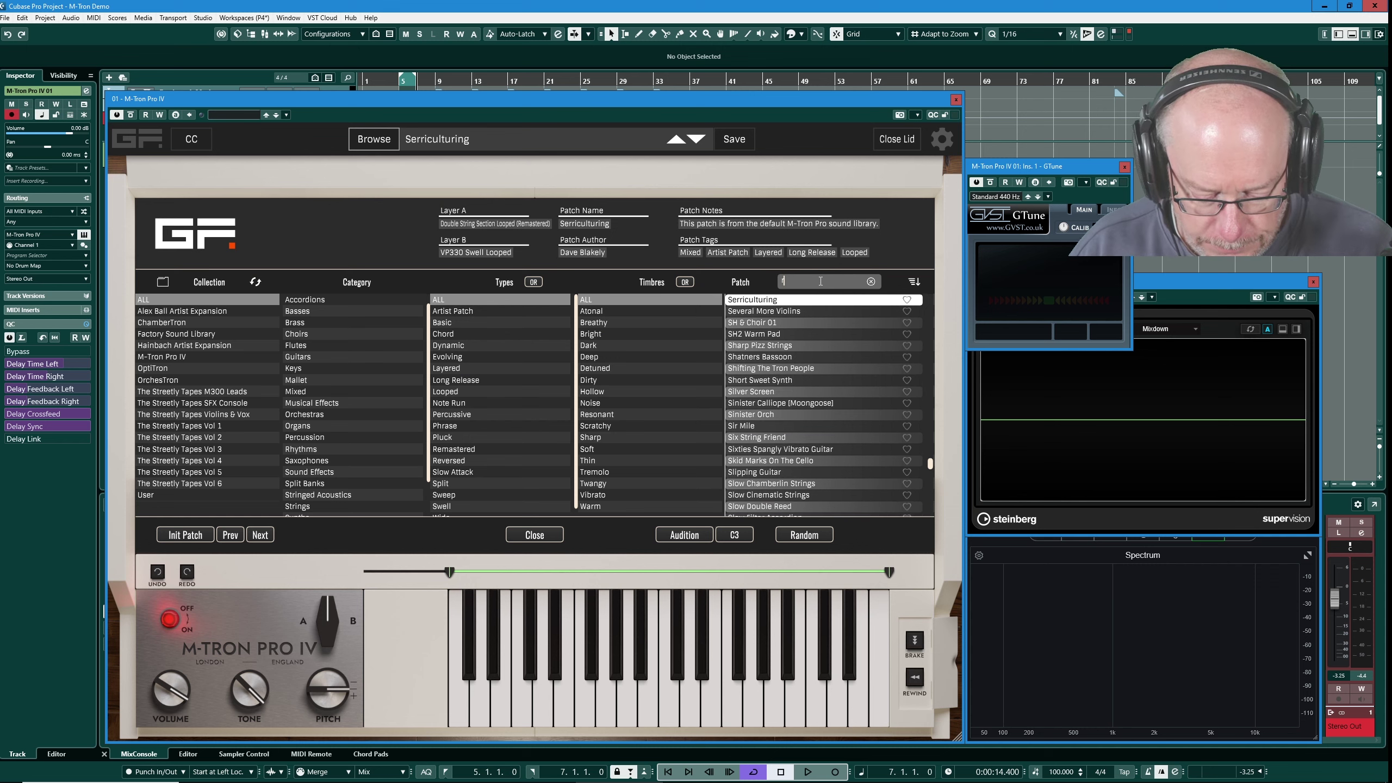
pyautogui.write('eve')
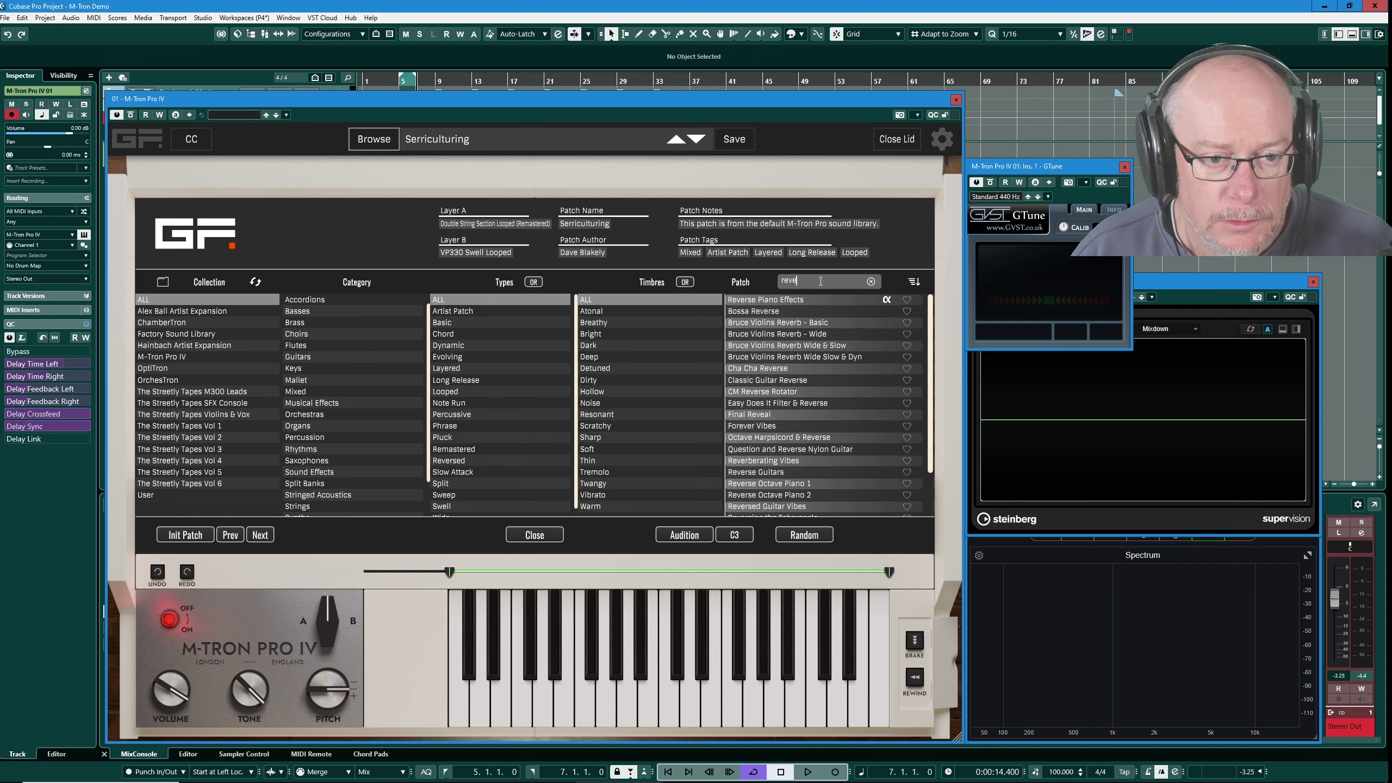
pyautogui.doubleClick(775, 300)
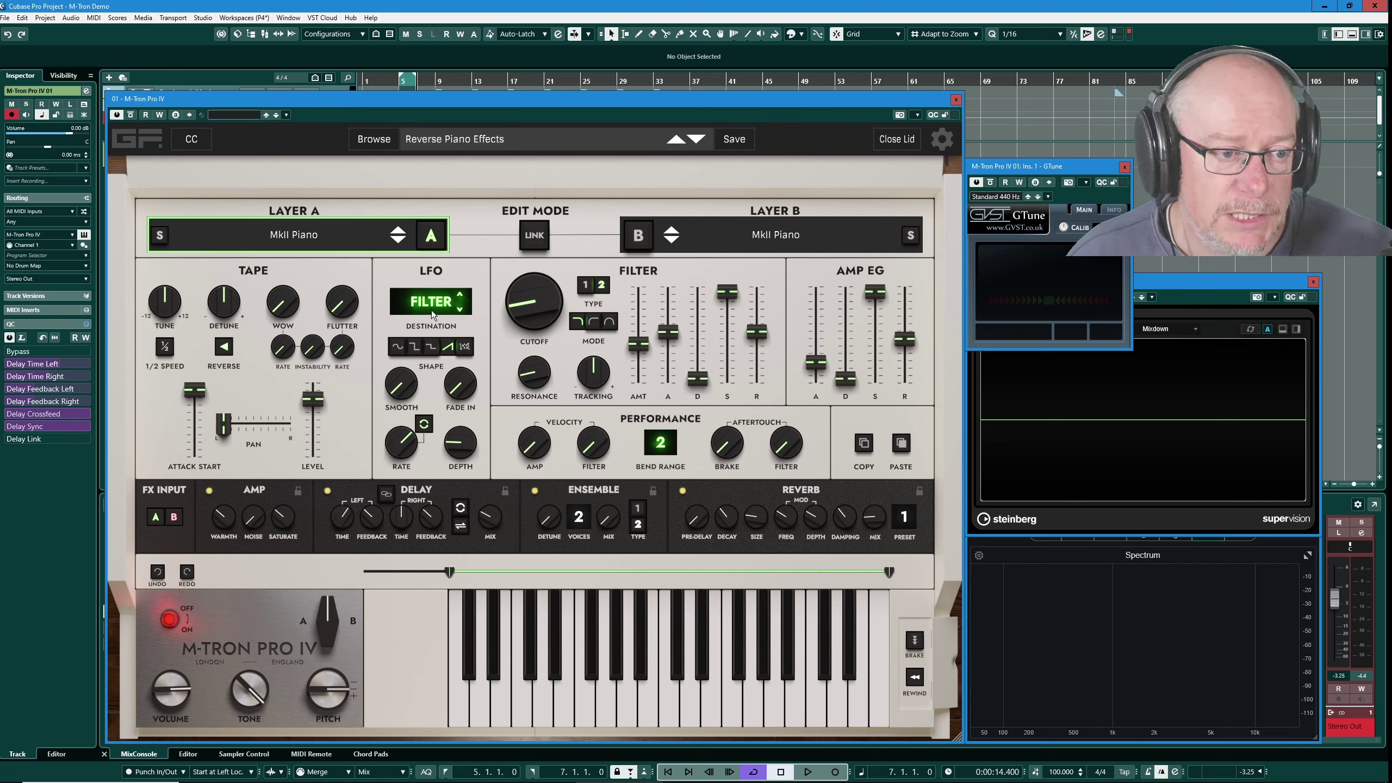
# Step: Compare the settings of Layers B and A, and link both layers for simultaneous editing
pyautogui.click(639, 236)
pyautogui.click(431, 236)
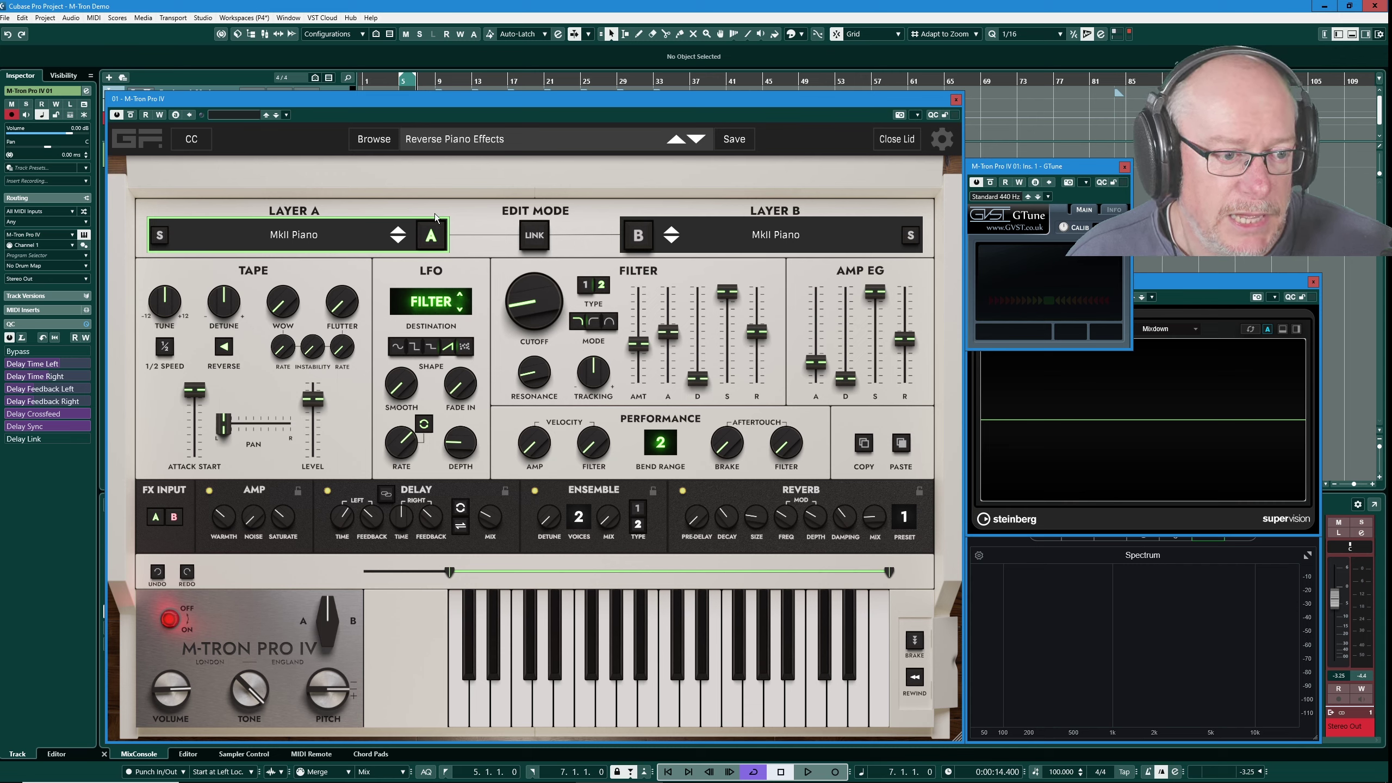
pyautogui.click(540, 237)
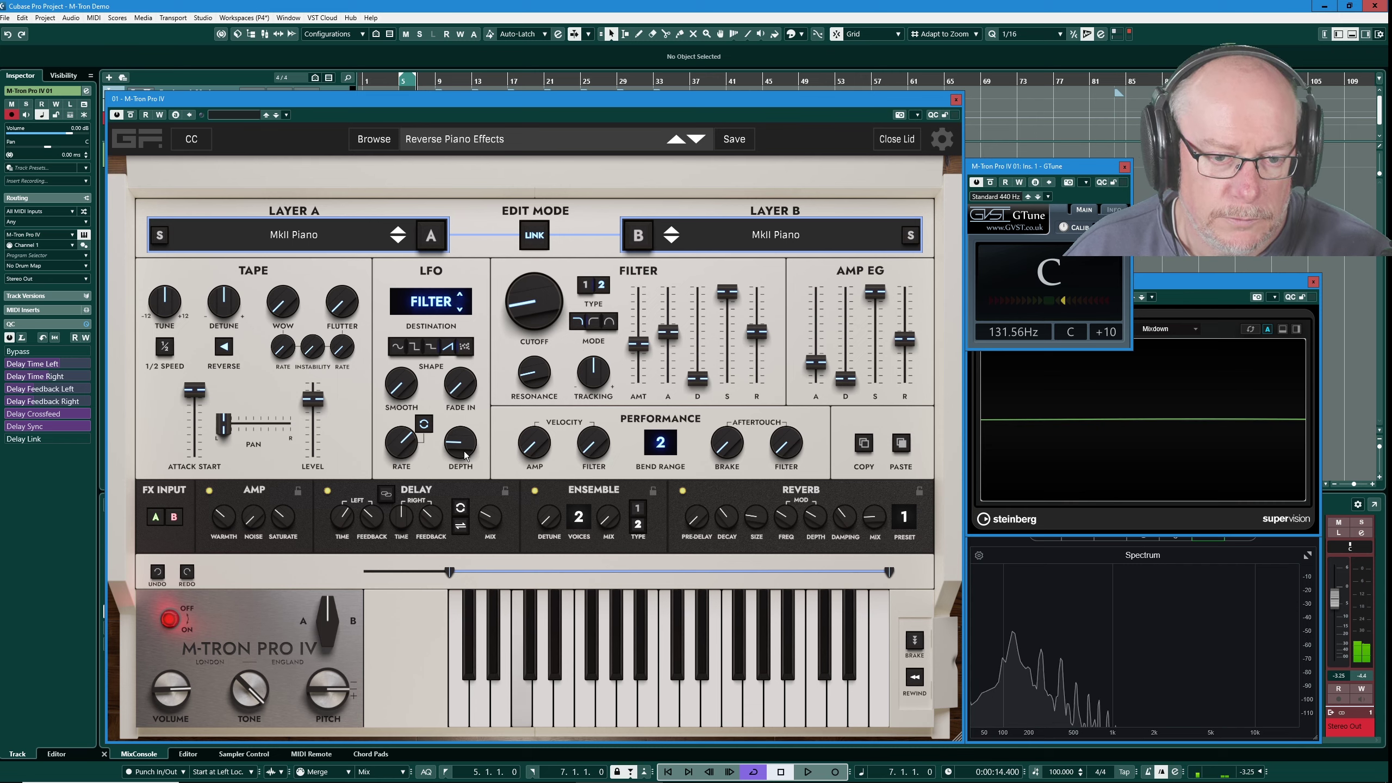
# Step: Lower the linked layers' LFO depth to about 0.94 and reset it to its default value
pyautogui.moveTo(463, 451)
pyautogui.mouseDown()
pyautogui.moveTo(461, 428)
pyautogui.moveTo(460, 463)
pyautogui.mouseUp()
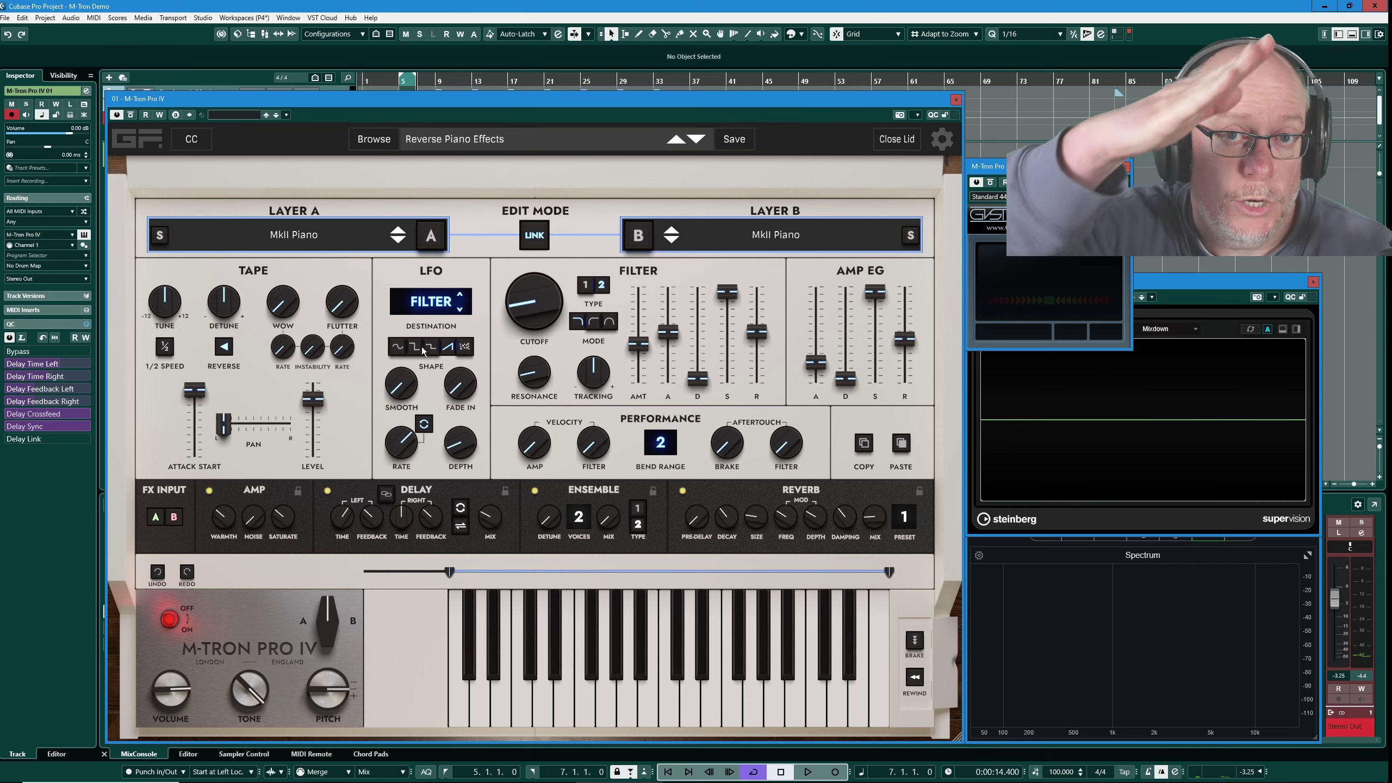
pyautogui.scroll(3, 460, 441)
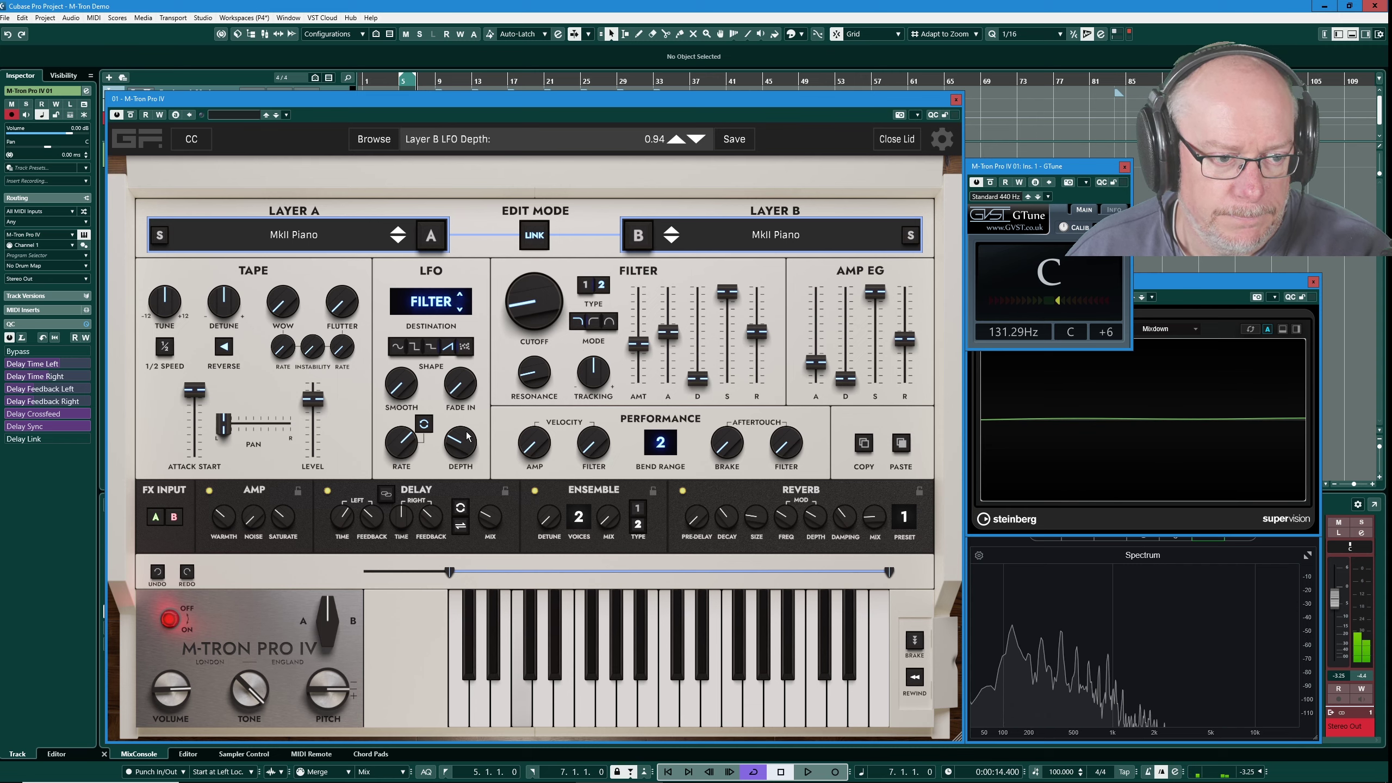
pyautogui.doubleClick(467, 436)
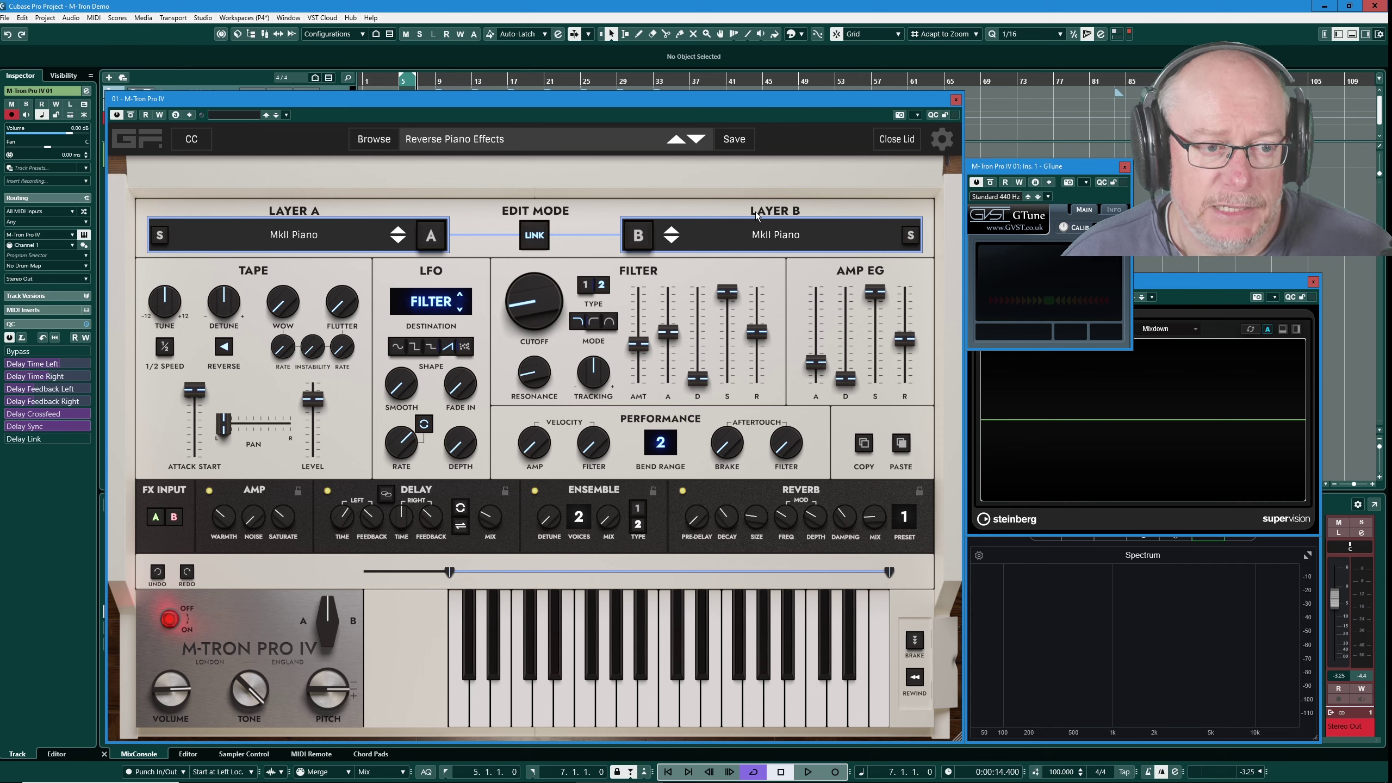
# Step: Shorten the linked layers' amp envelope attack to its minimum and try the tape reverse and rewind controls
pyautogui.moveTo(816, 362); pyautogui.dragTo(815, 378)
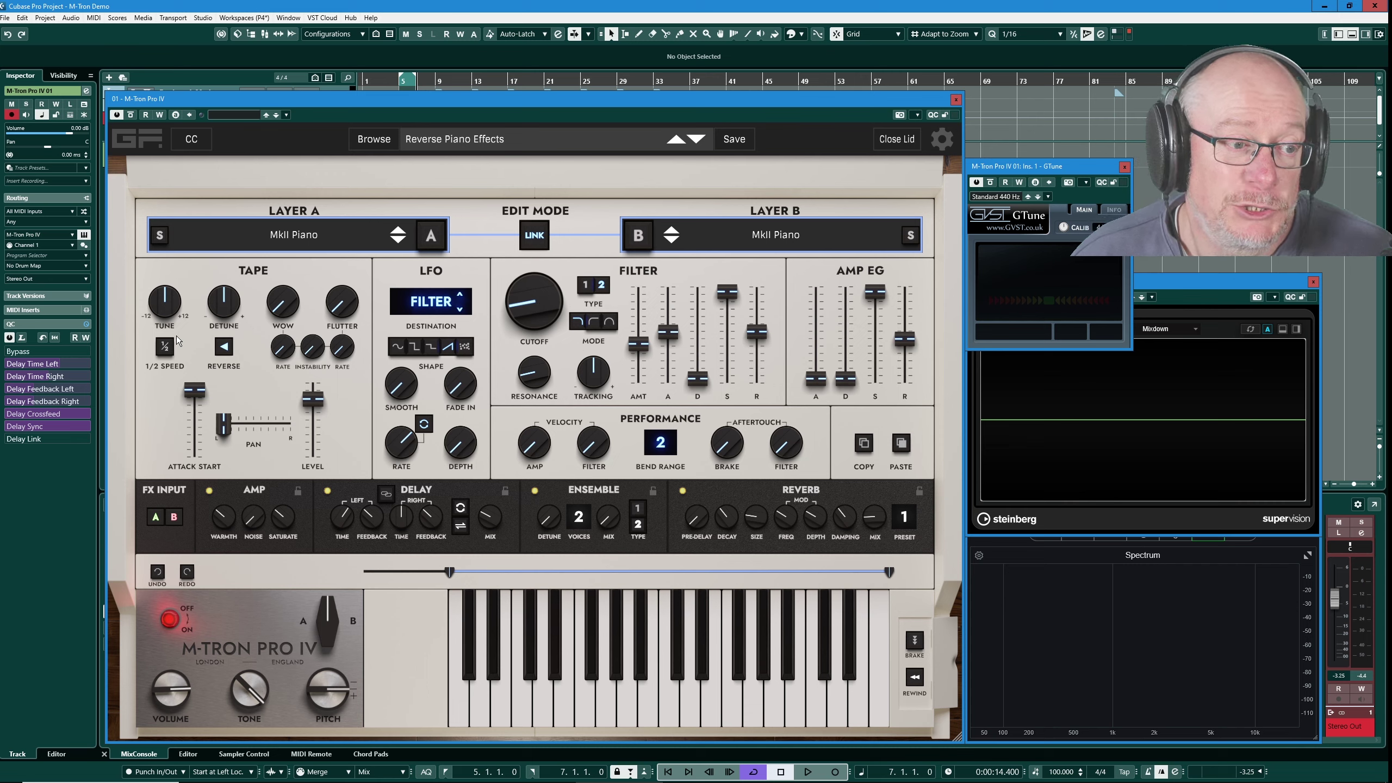
pyautogui.click(227, 348)
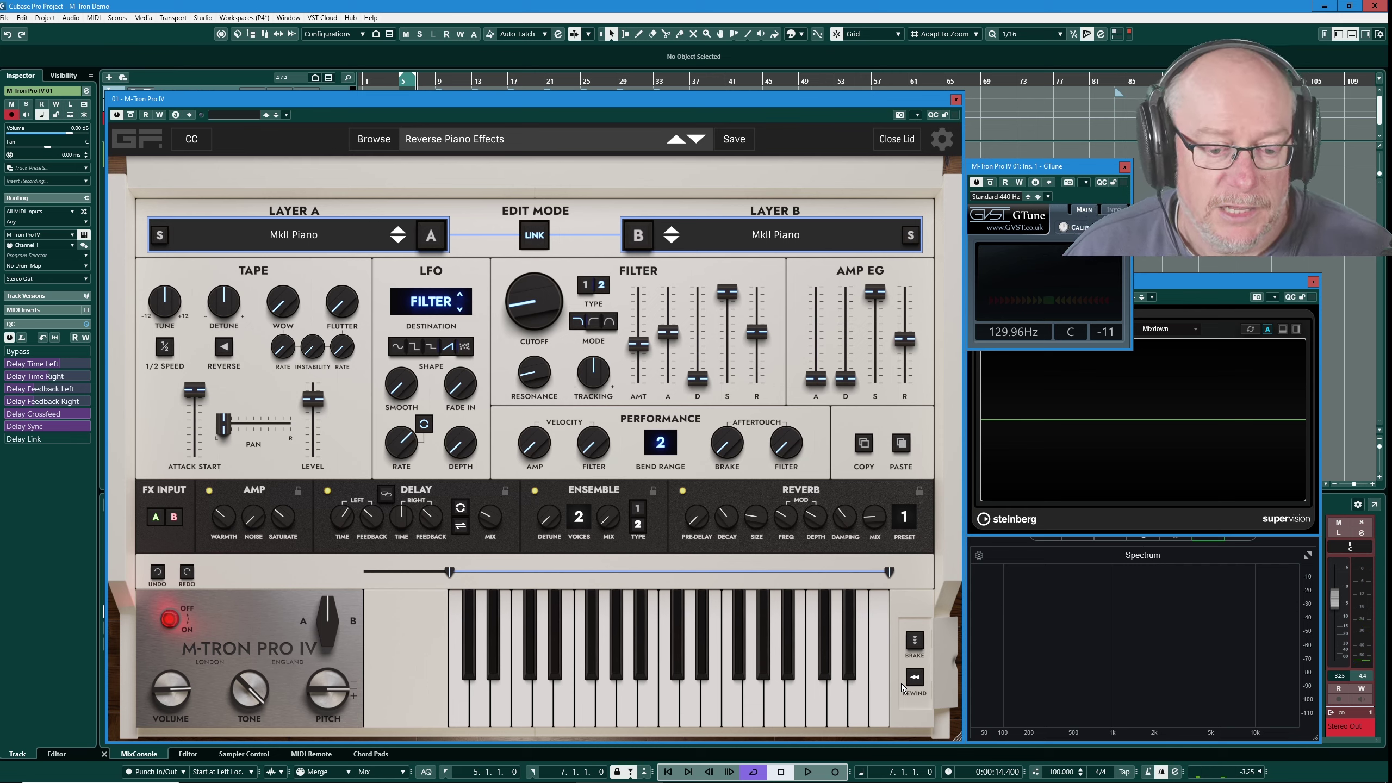
pyautogui.click(914, 686)
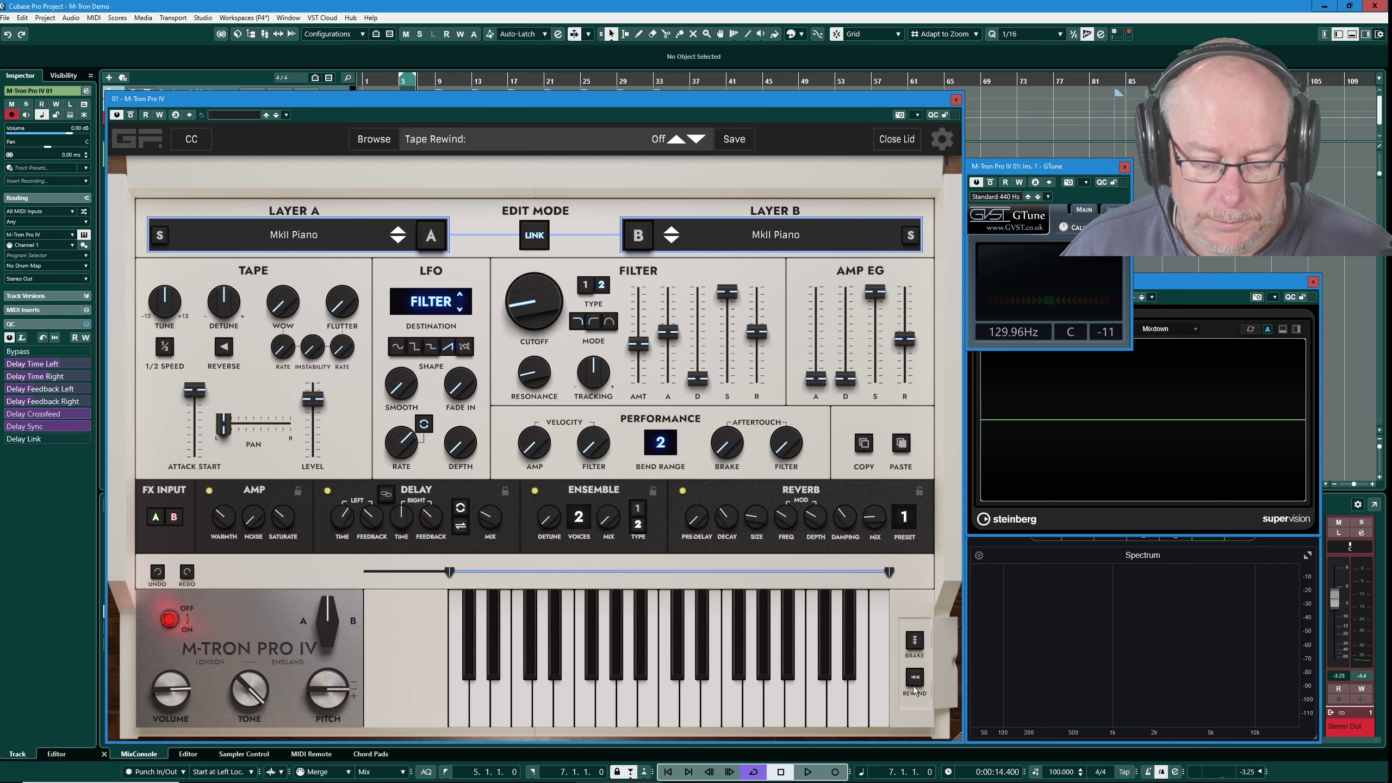